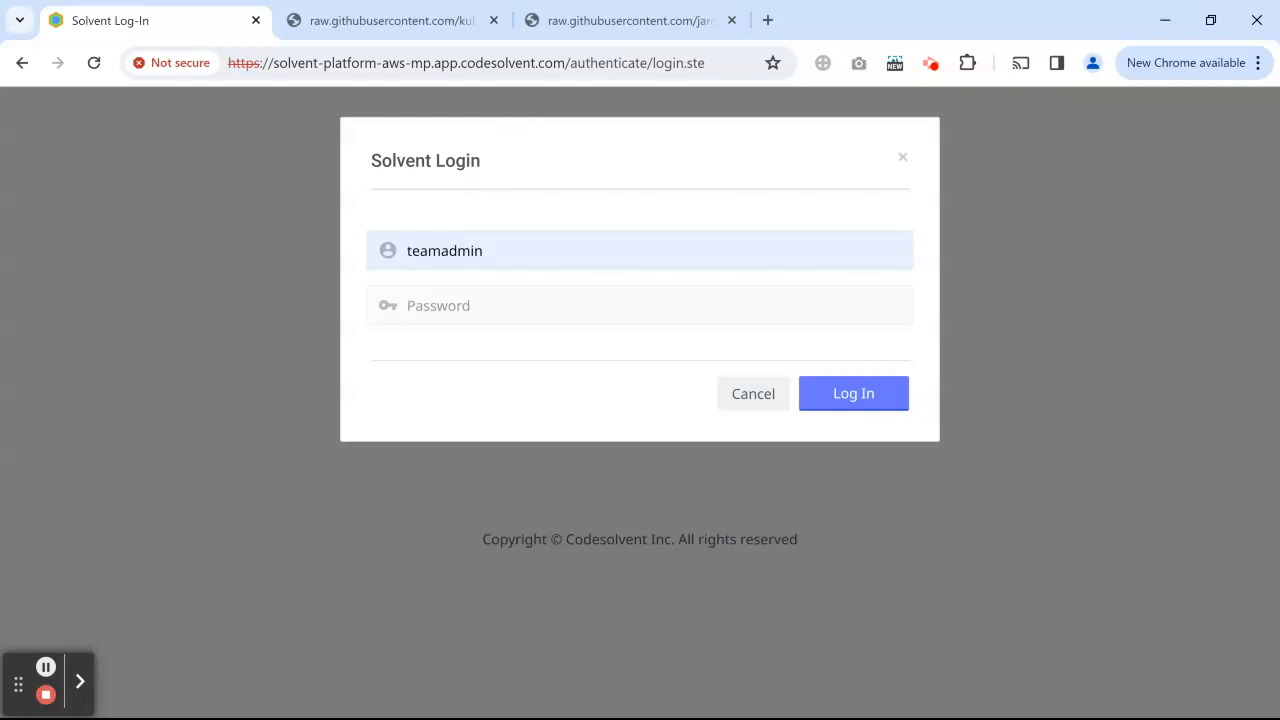
Step: Sign in to Solvent as teamadmin by entering the account password
left_click_drag(408, 250, 491, 251)
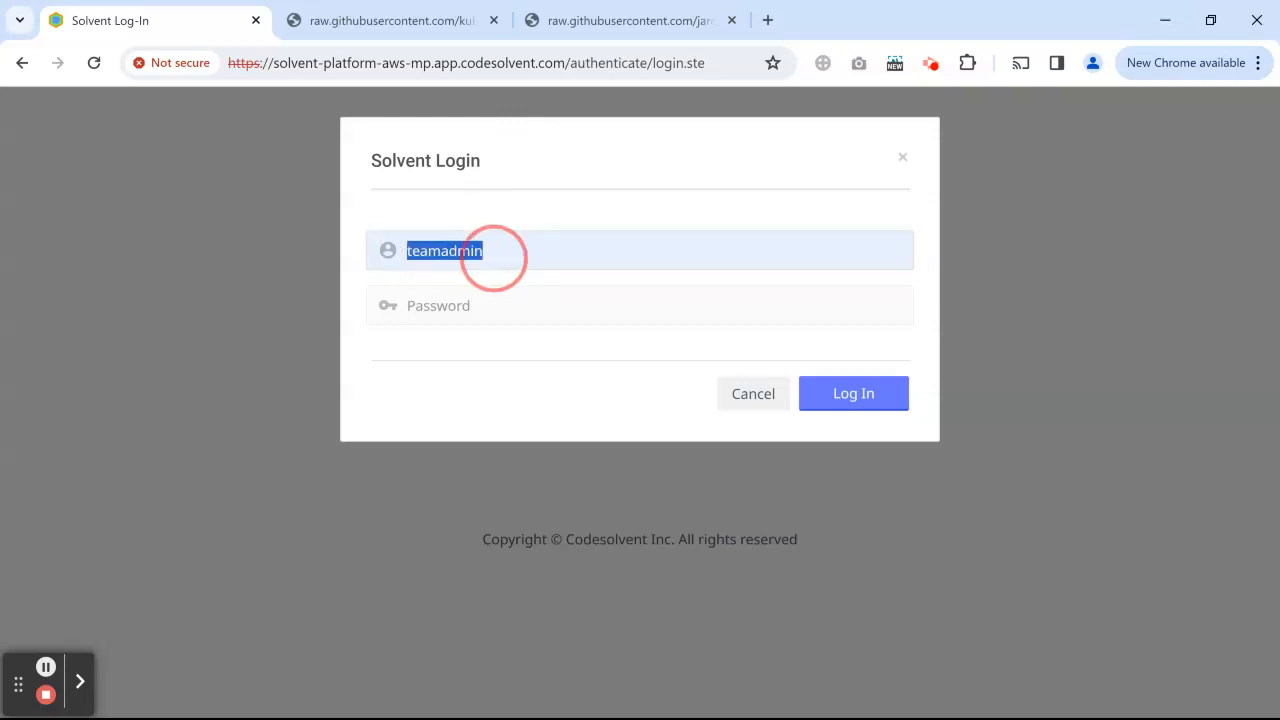
left_click(556, 217)
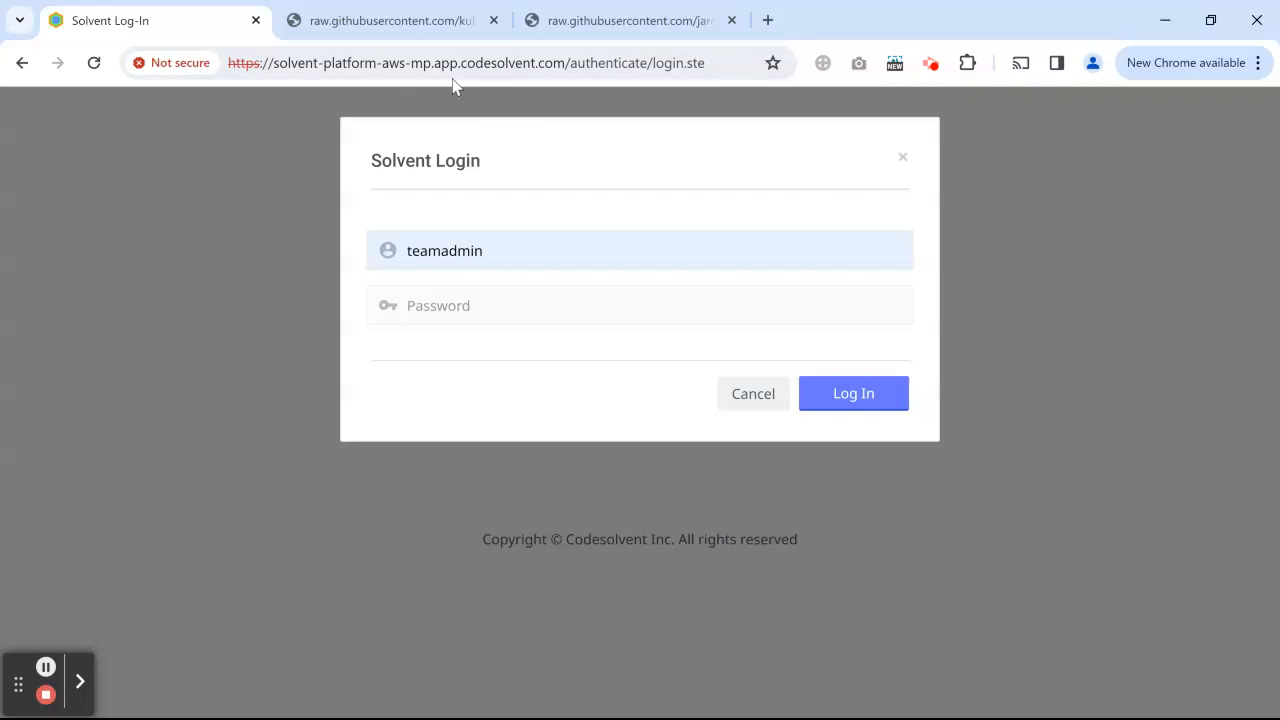
left_click(578, 302)
key("ctrl+v")
left_click(826, 408)
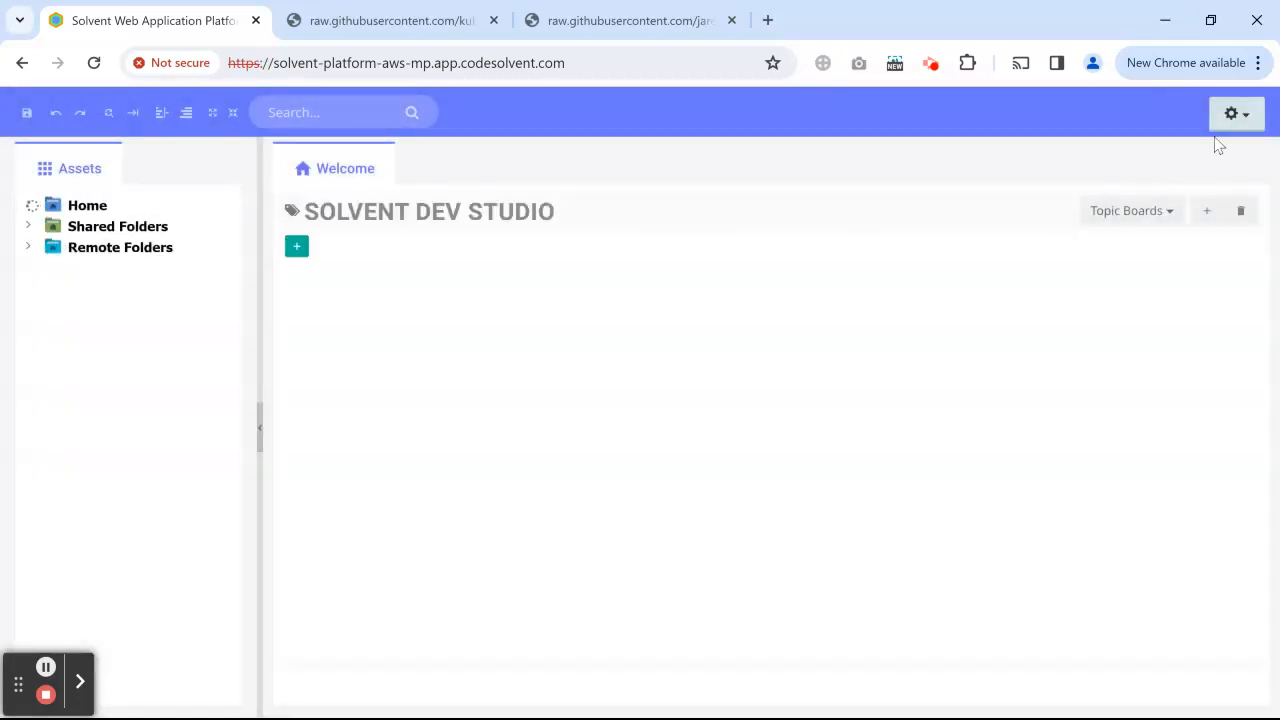
Step: Review the defined roles and the user accounts in user management, and close it
left_click(1238, 117)
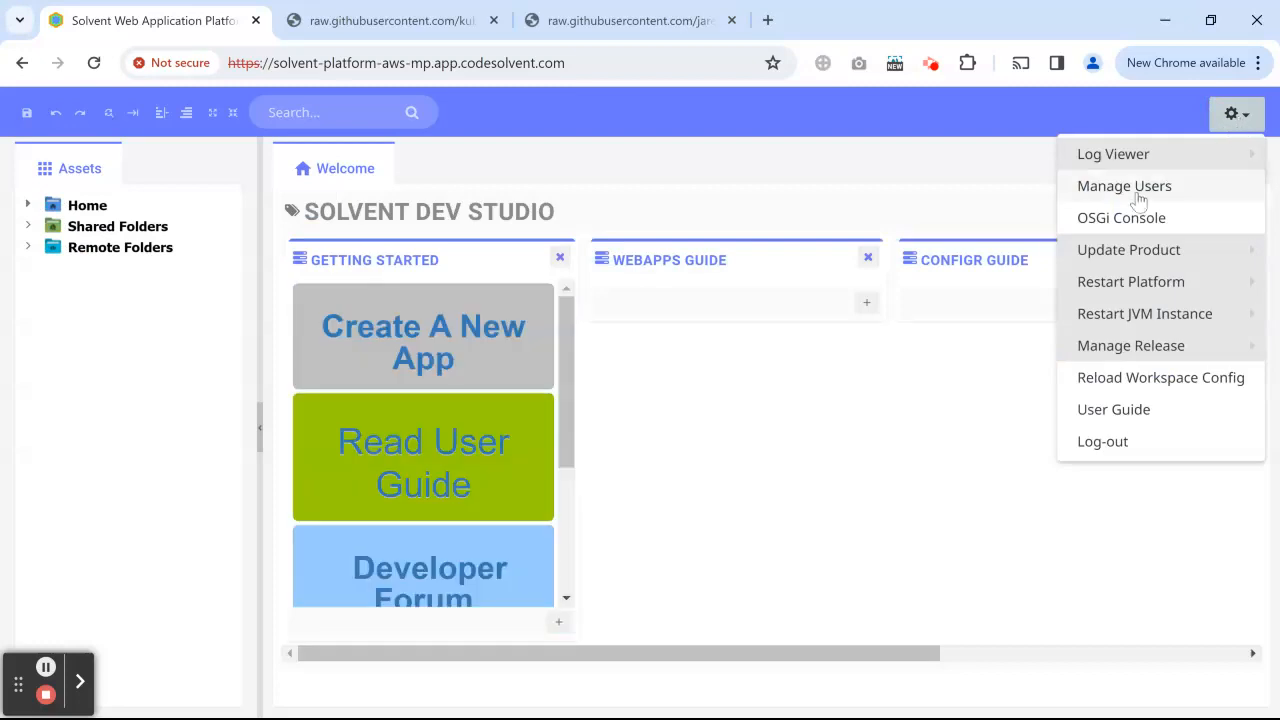
left_click(1138, 197)
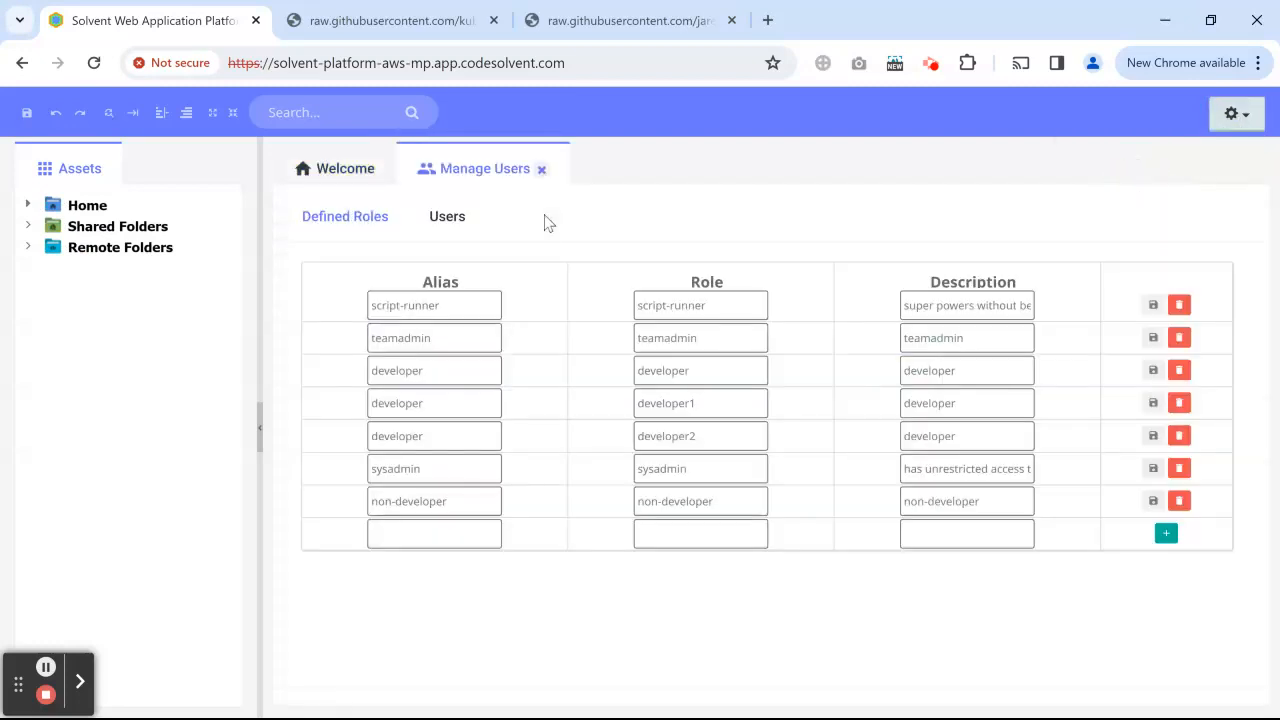
left_click(455, 220)
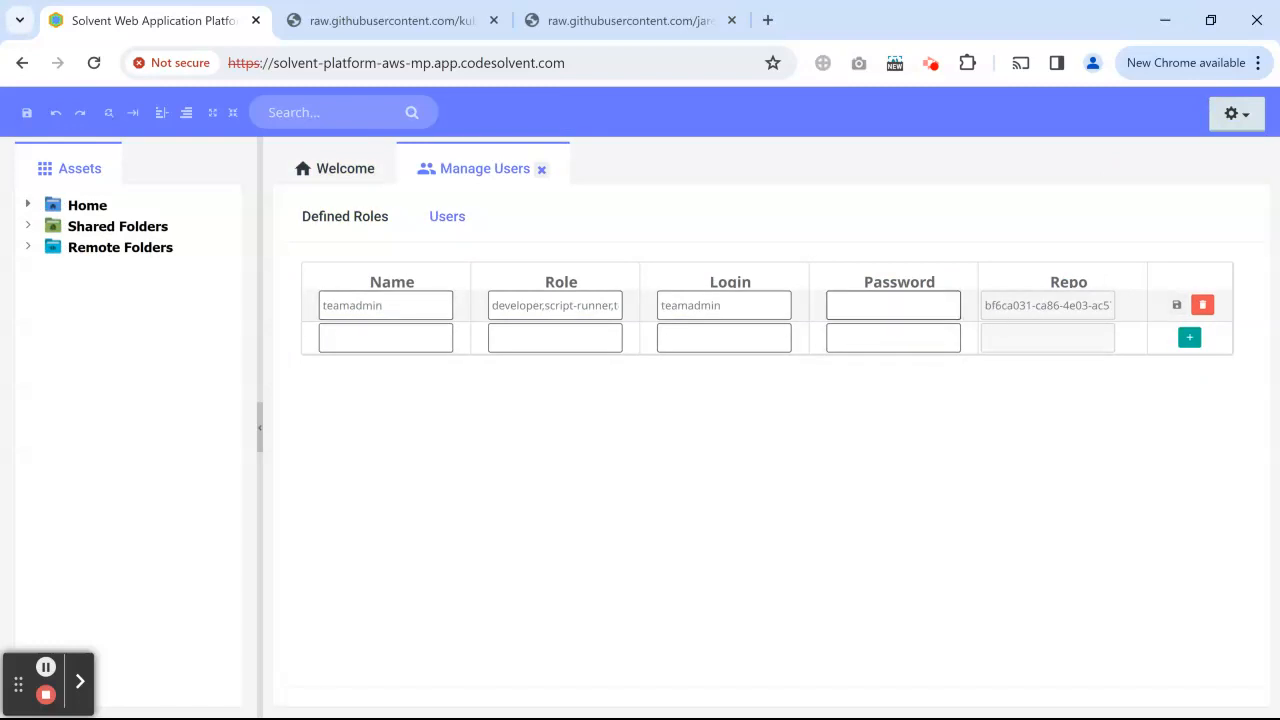
left_click(545, 180)
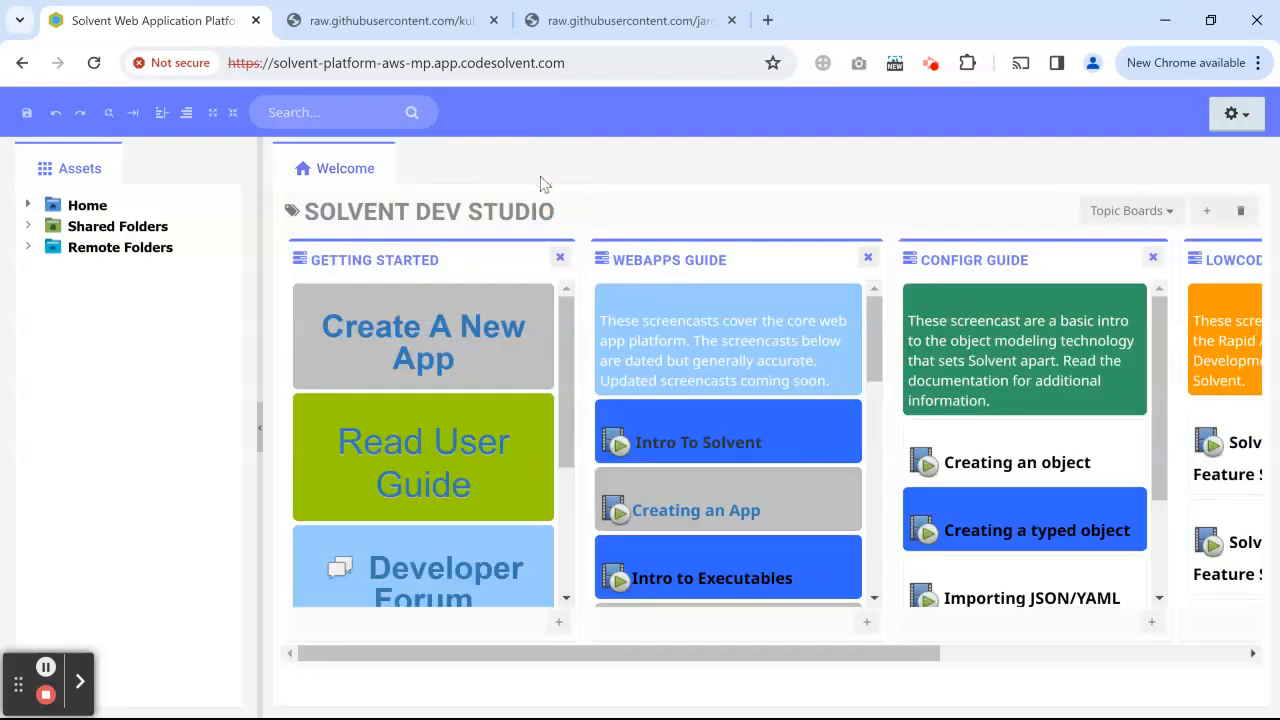
Step: Create a new folder named test under Home
left_click(28, 206)
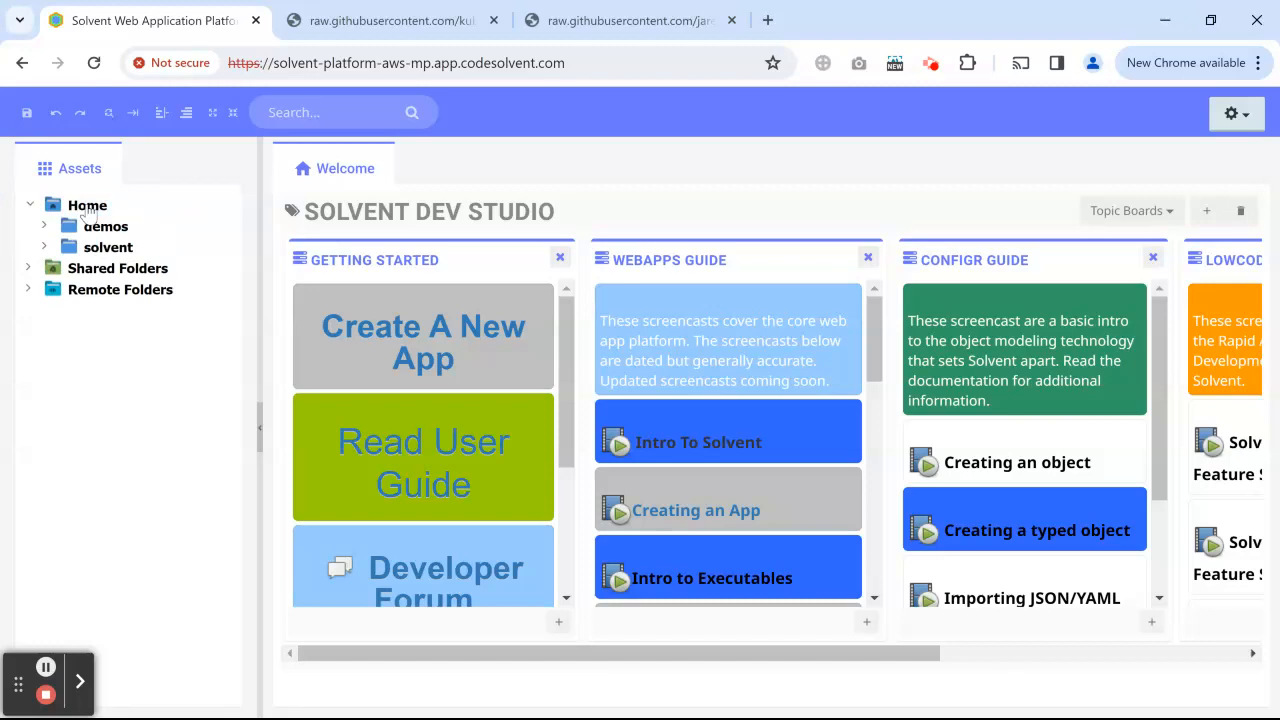
right_click(88, 208)
mouse_move(170, 190)
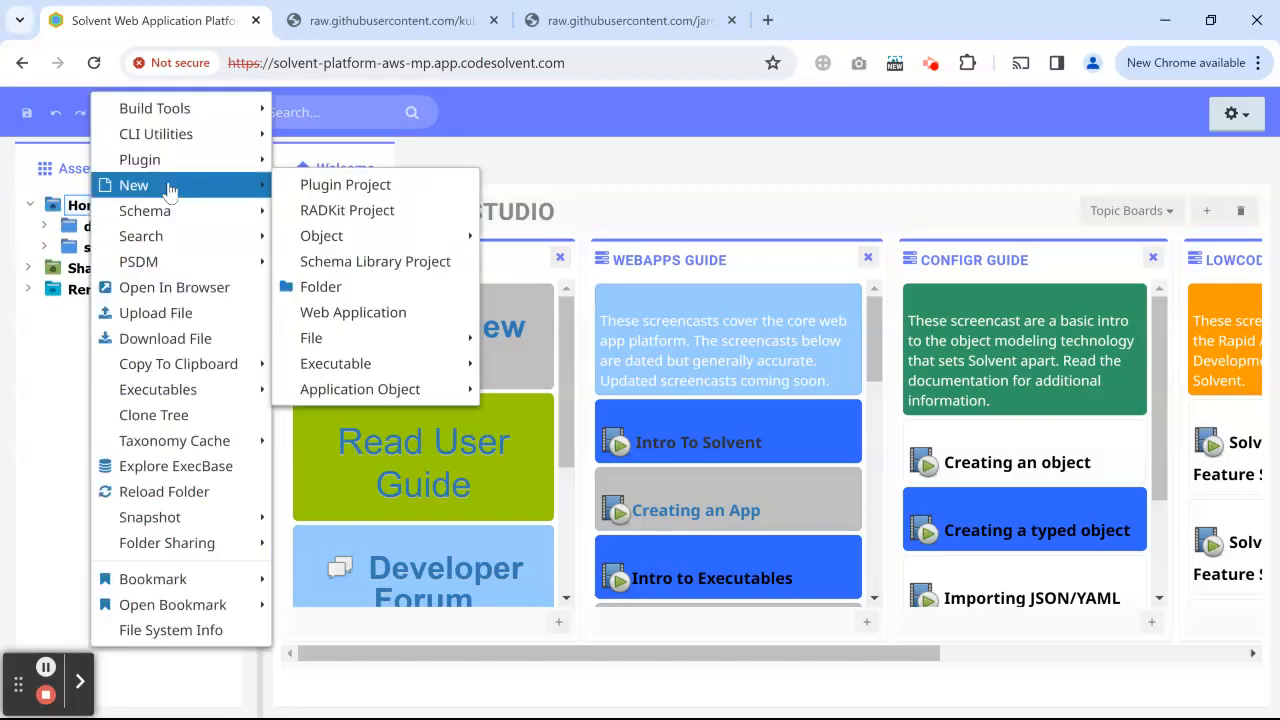
left_click(320, 288)
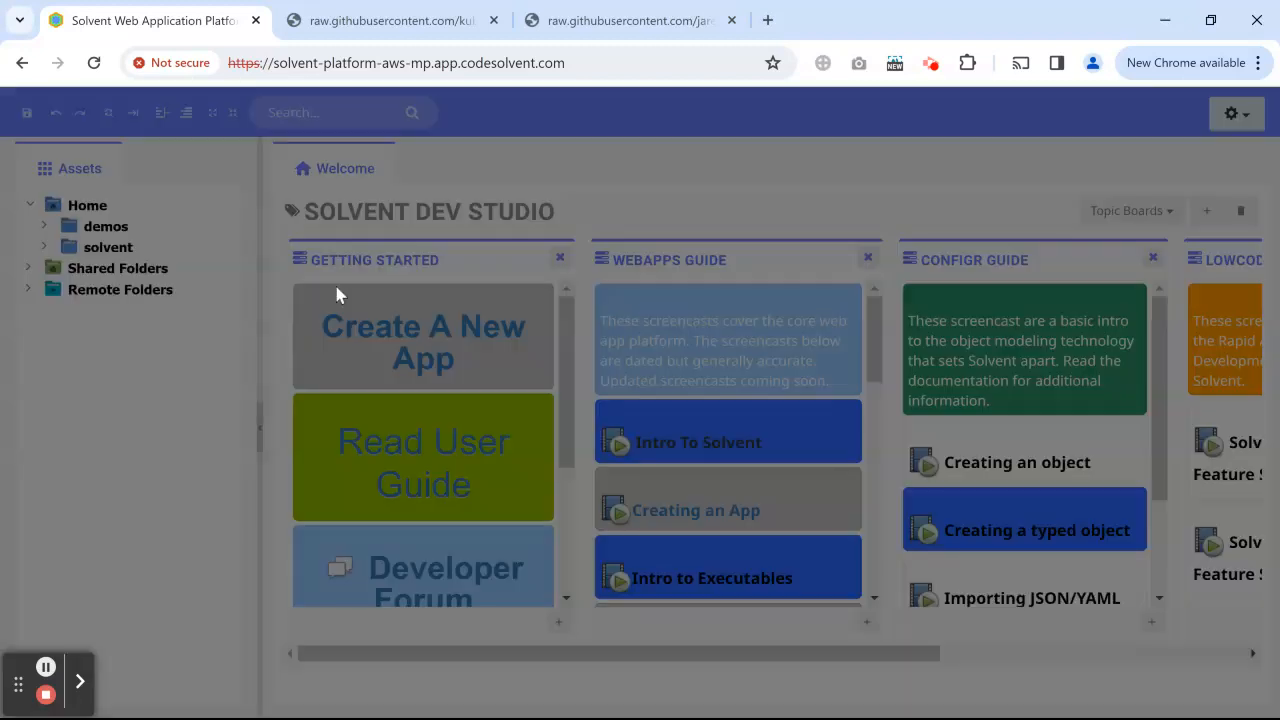
left_click(470, 250)
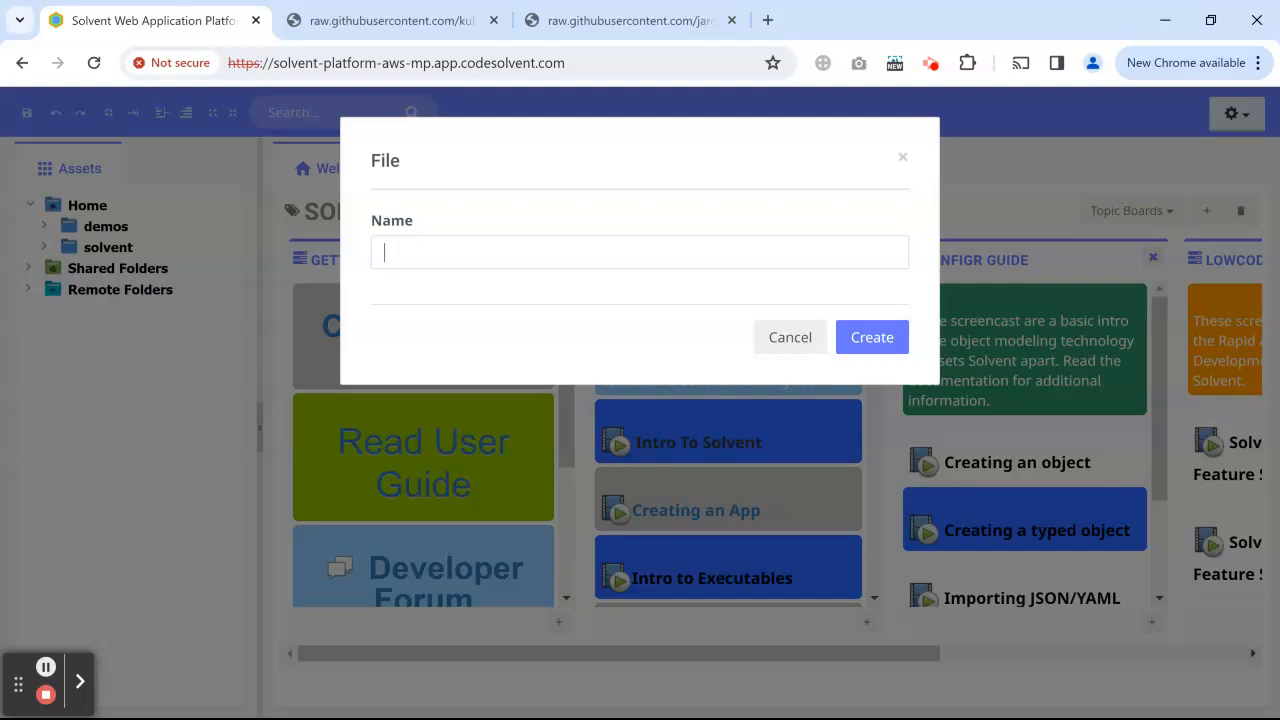
left_click(866, 338)
Step: Copy the file name mongo-pod from the web address of the Kubernetes sample JSON
left_click(365, 28)
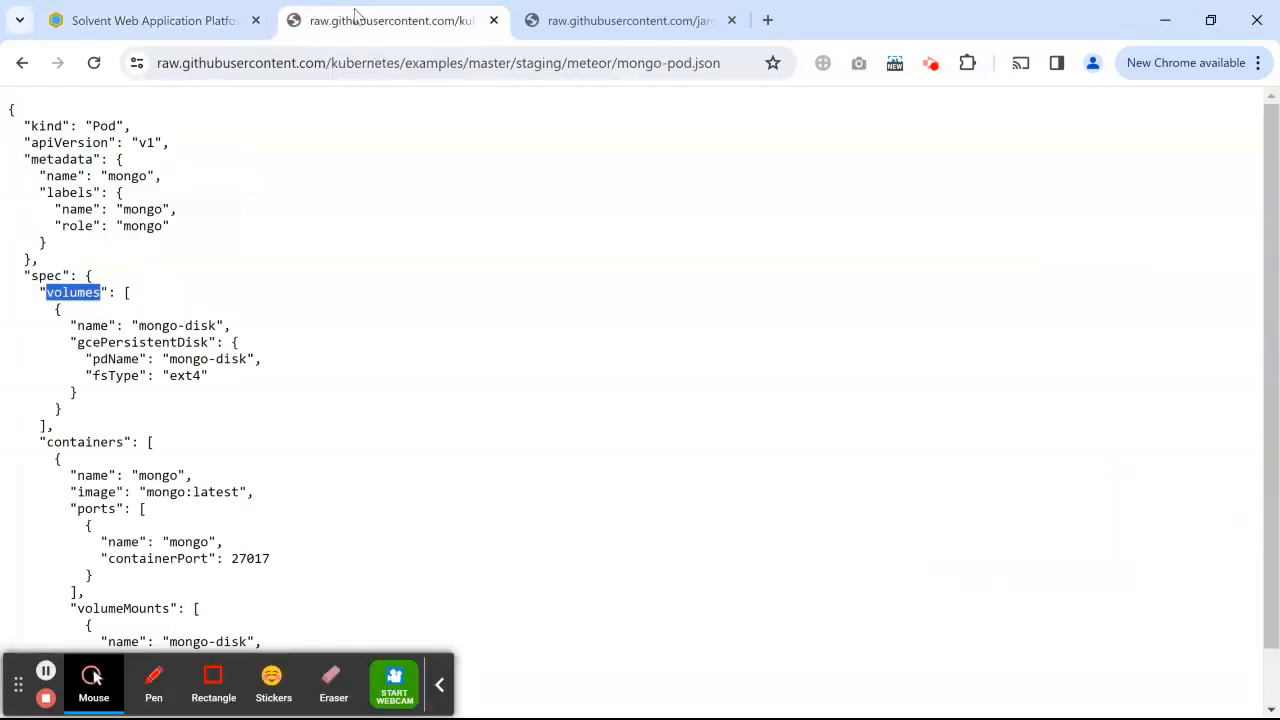
left_click_drag(617, 63, 683, 70)
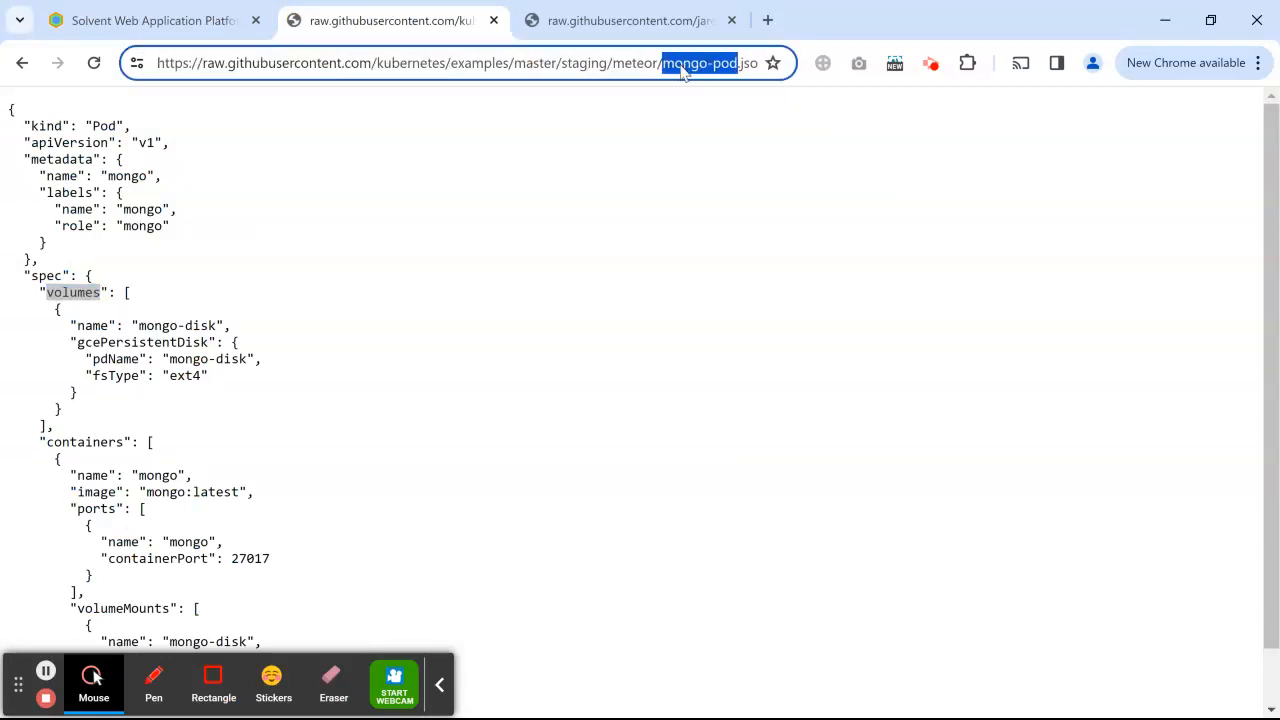
left_click(143, 20)
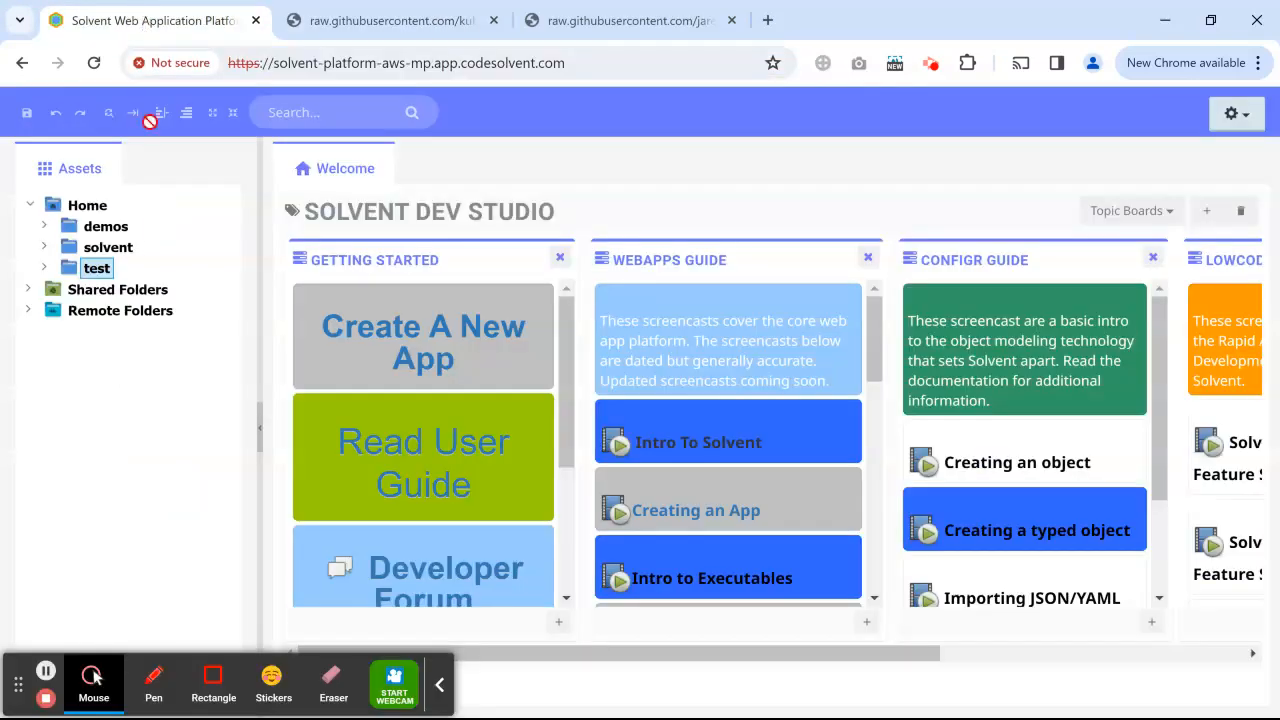
Step: Create an object named mongo-pod in the test folder, with no RADKit application object, and open it fully loaded
right_click(97, 268)
scroll(122, 165, "down", 1)
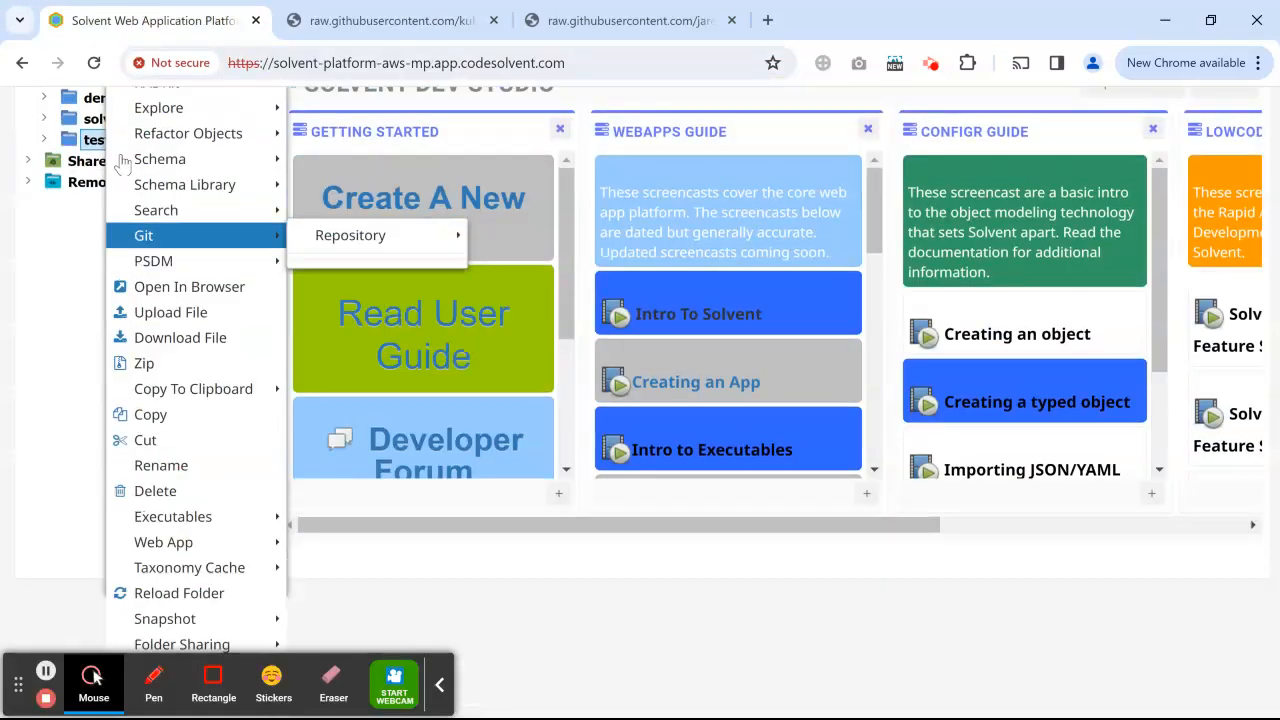
scroll(126, 104, "up", 1)
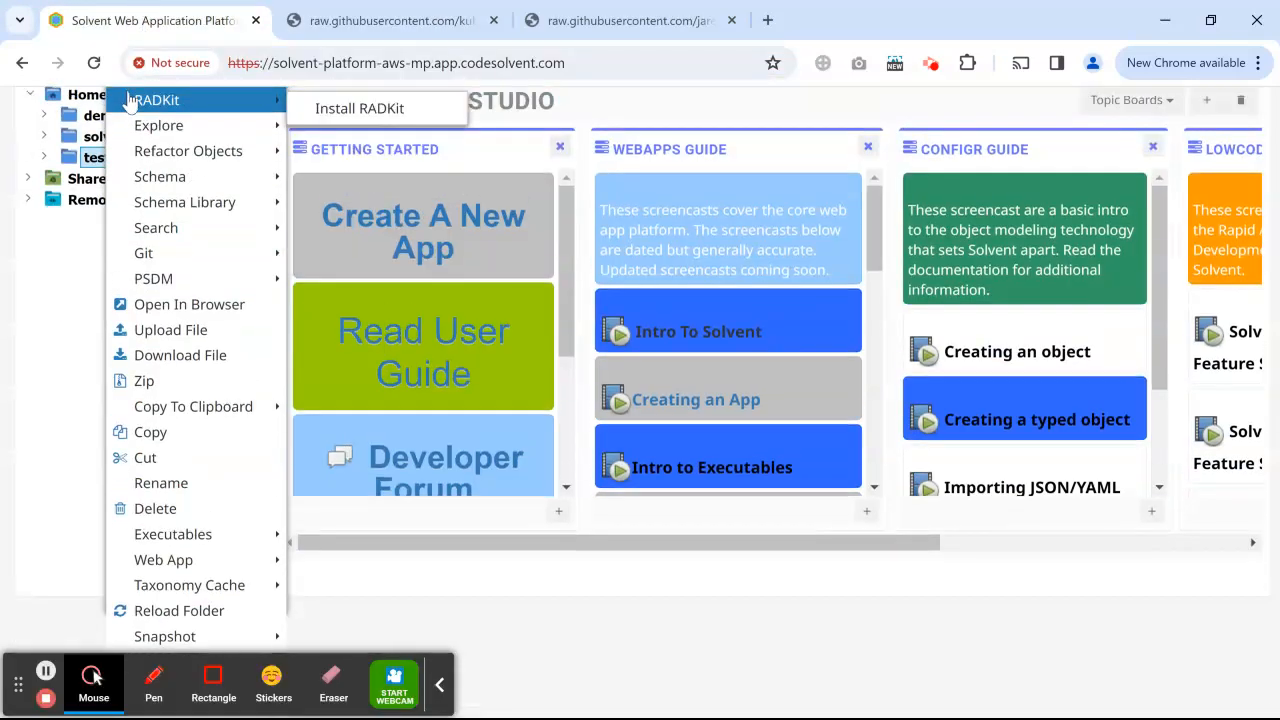
scroll(130, 104, "up", 1)
scroll(396, 190, "down", 1)
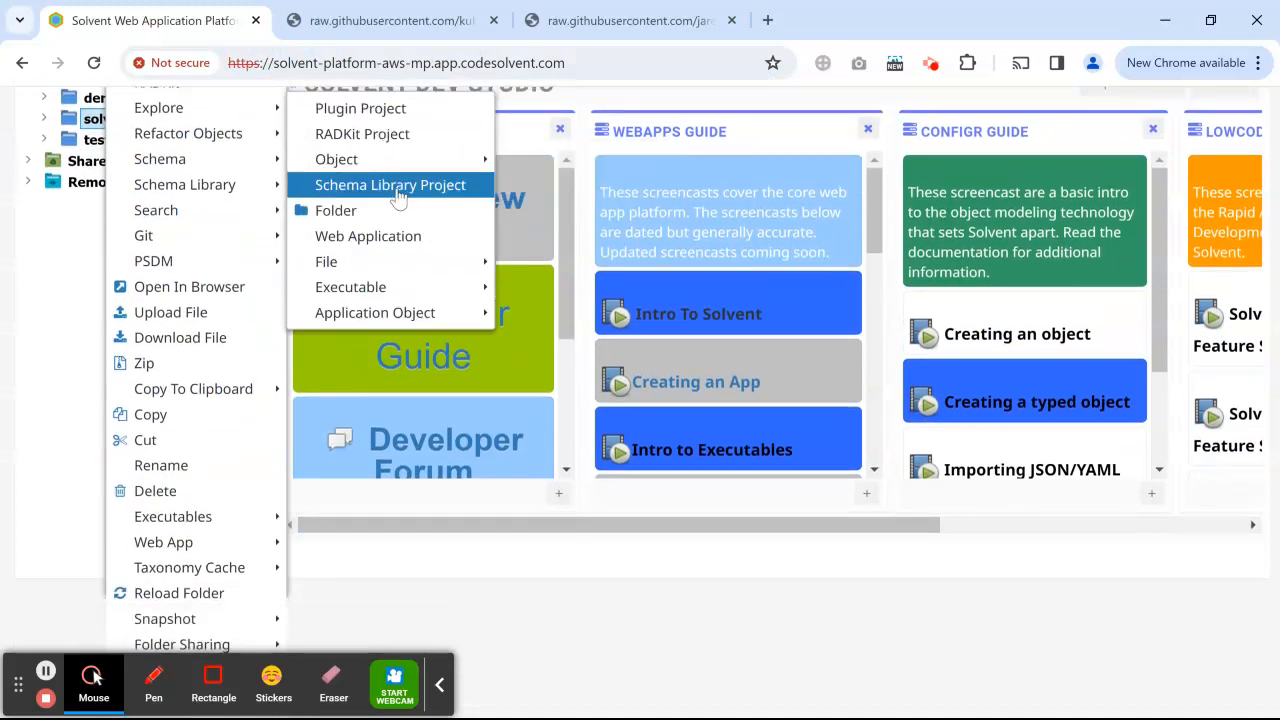
mouse_move(410, 165)
left_click(535, 163)
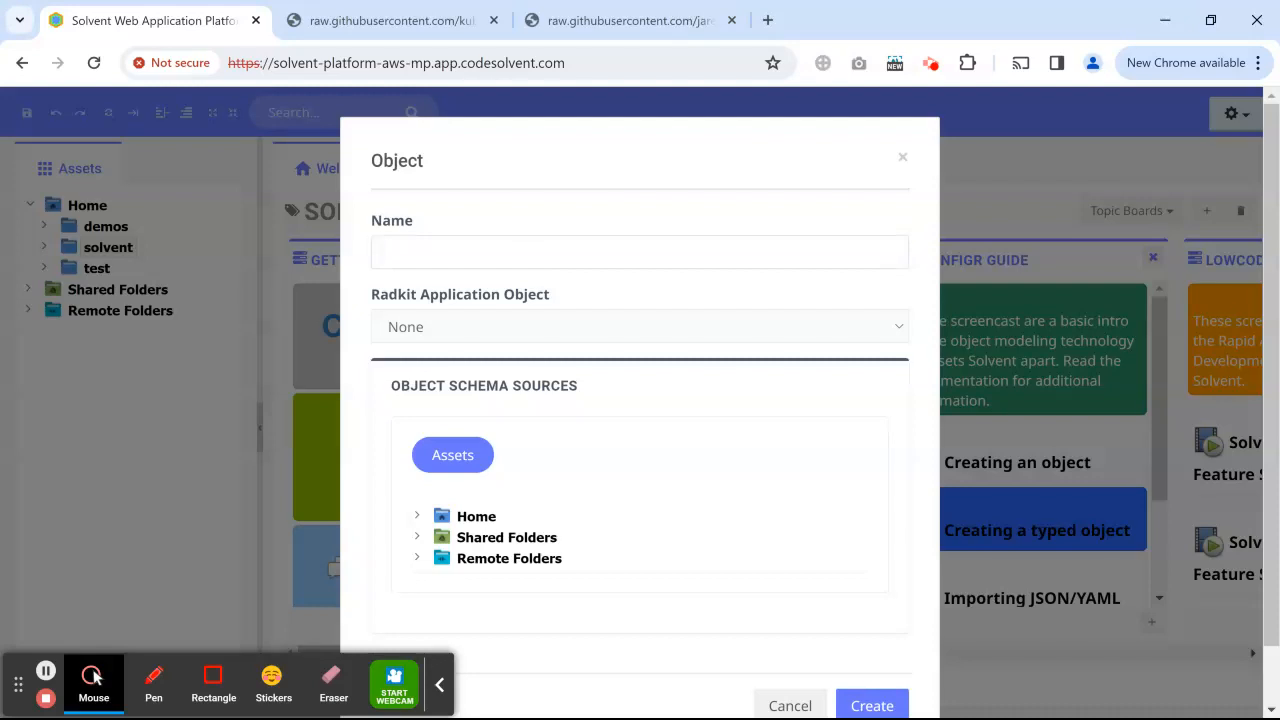
type("mongo-pod")
scroll(771, 520, "down", 1)
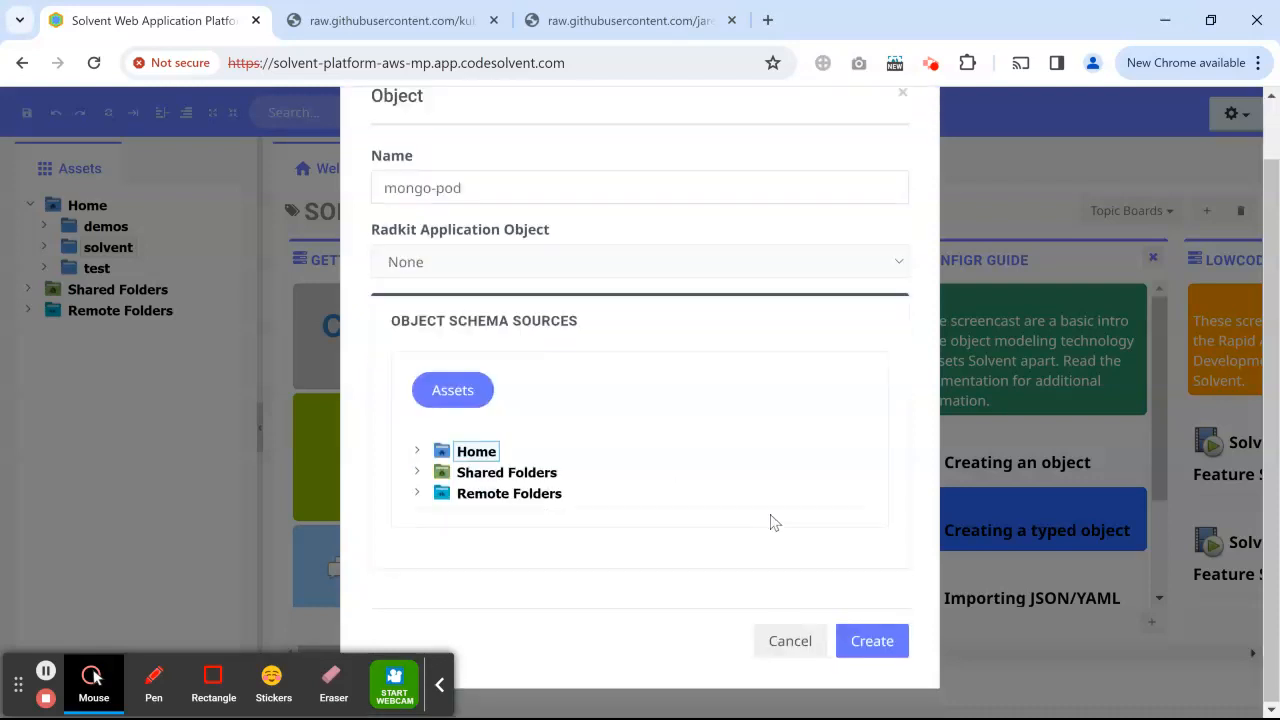
left_click(870, 641)
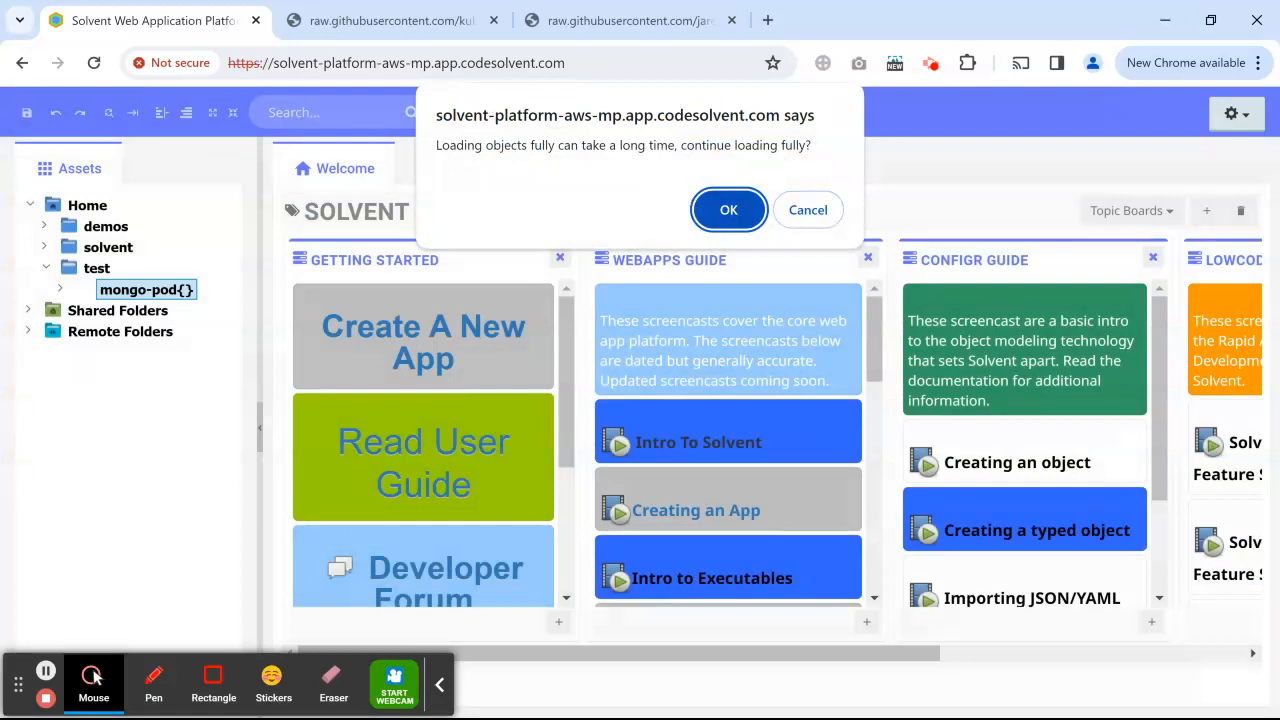
left_click(748, 221)
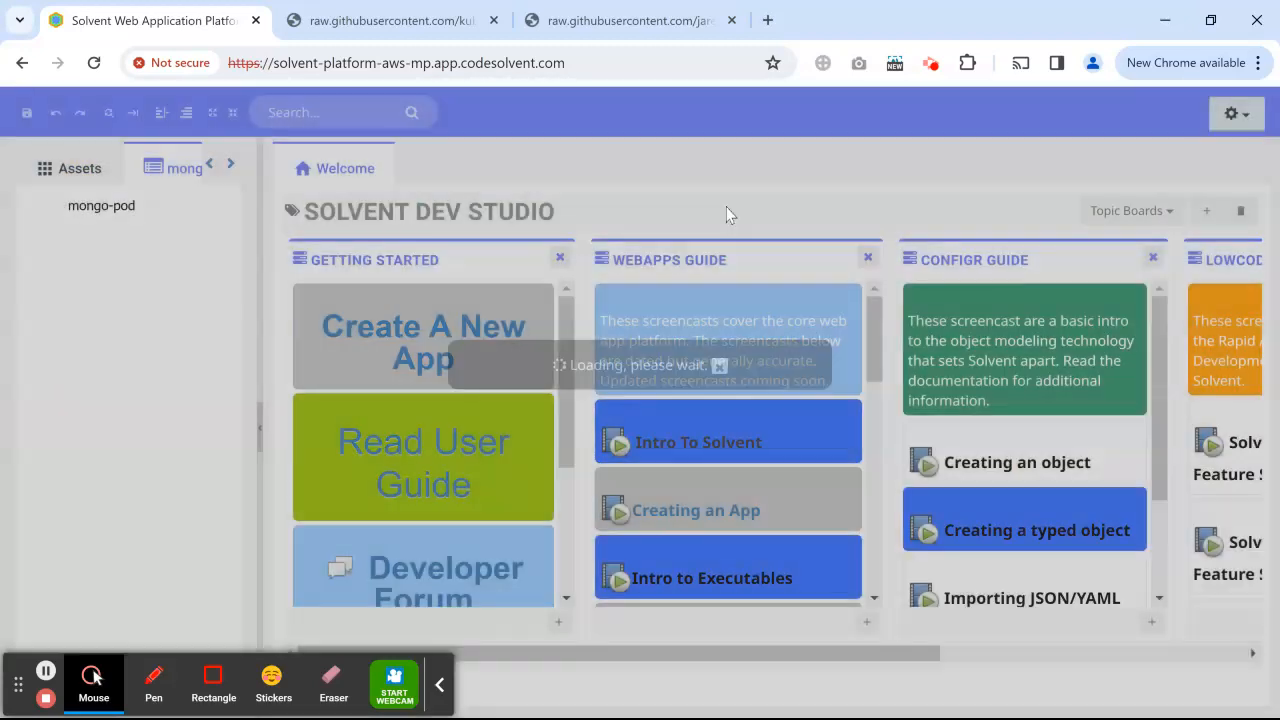
left_click(100, 206)
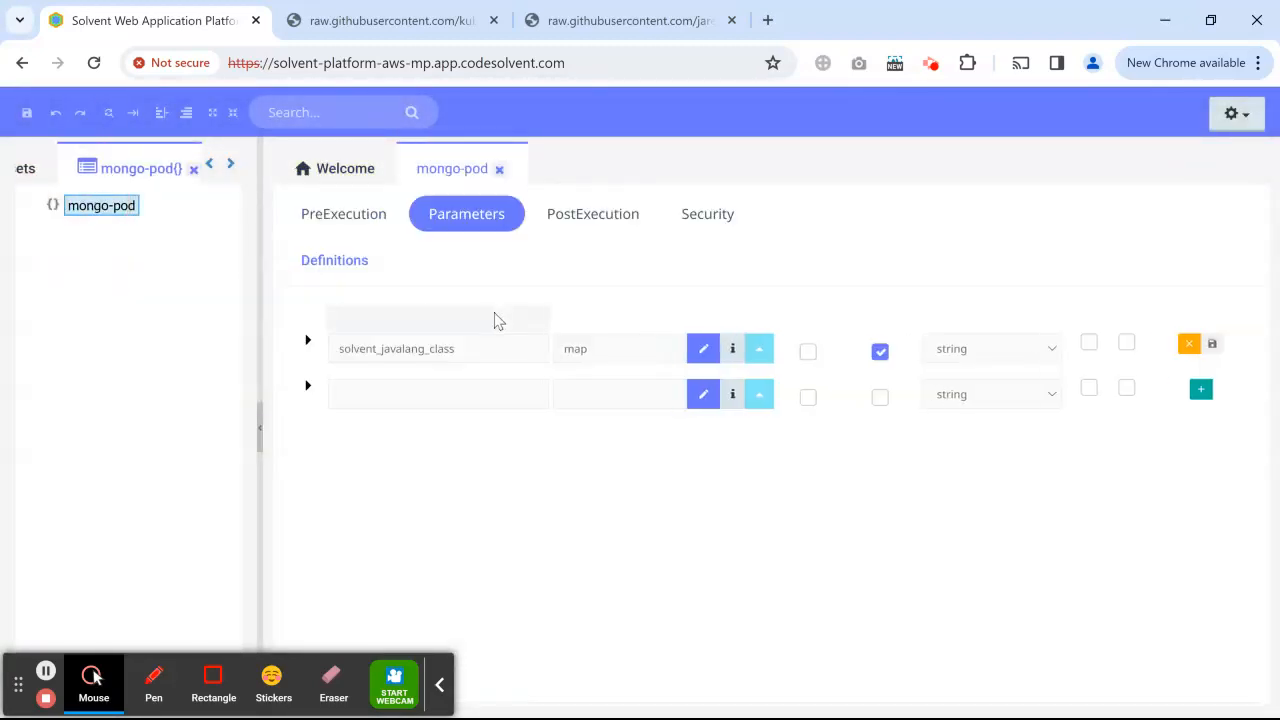
Step: Add the string parameters kind with value Pod and apiVersion with value v1 to mongo-pod, following the sample JSON
left_click(365, 20)
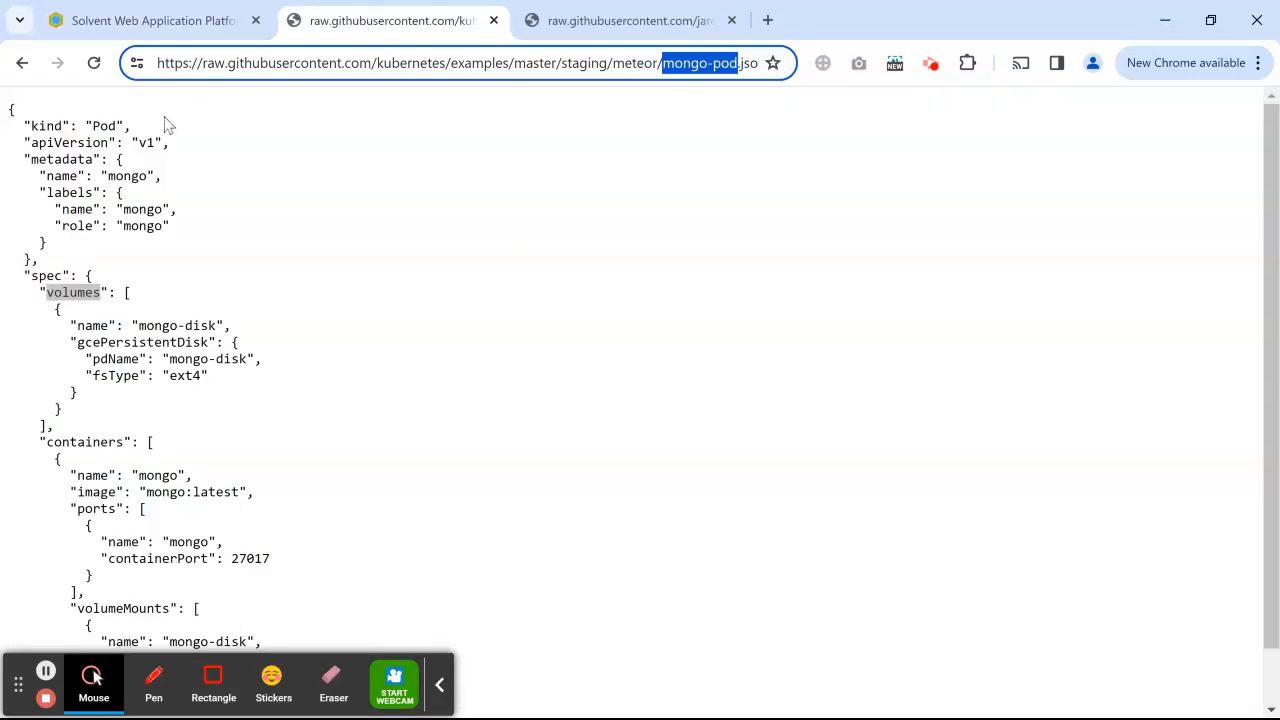
left_click(160, 22)
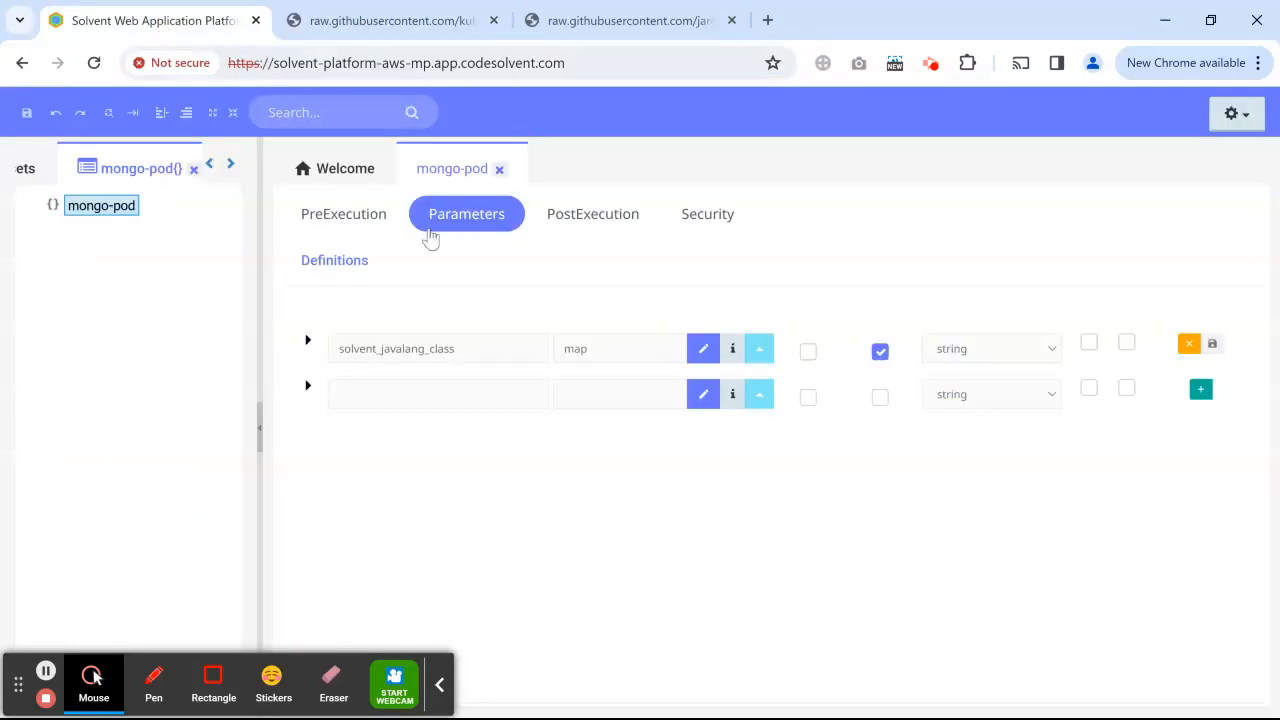
left_click(450, 387)
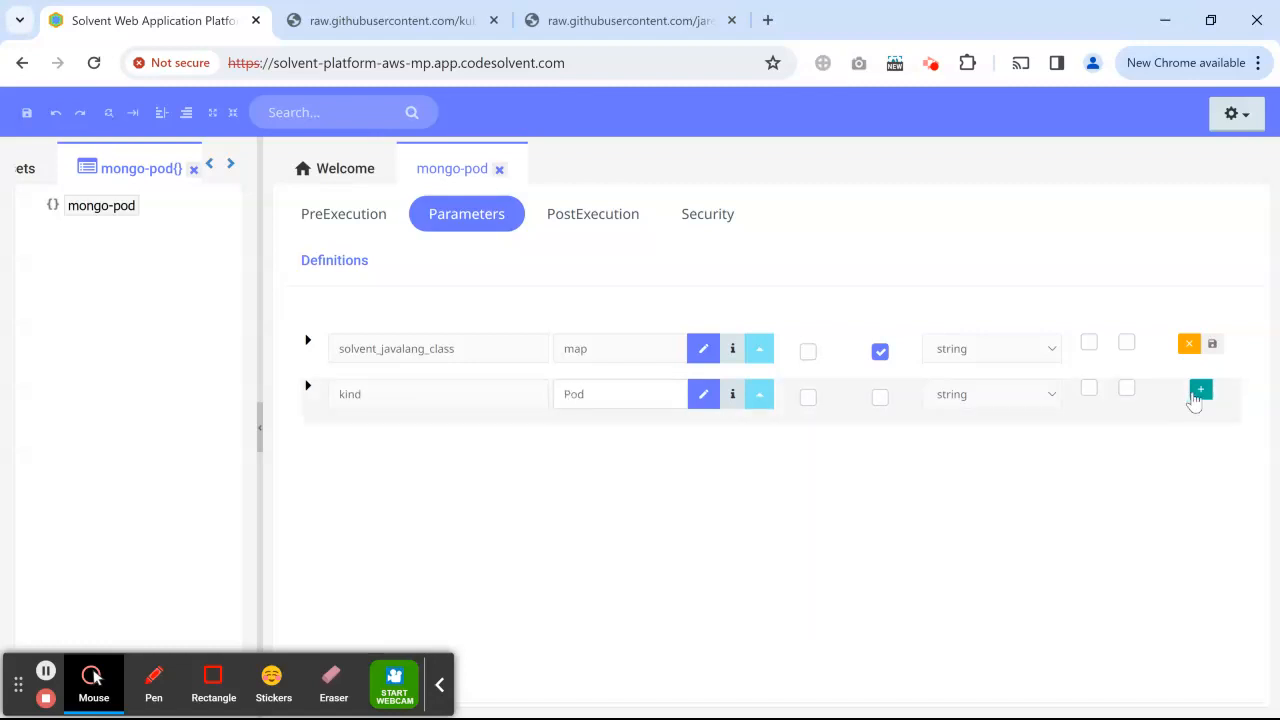
left_click(1201, 389)
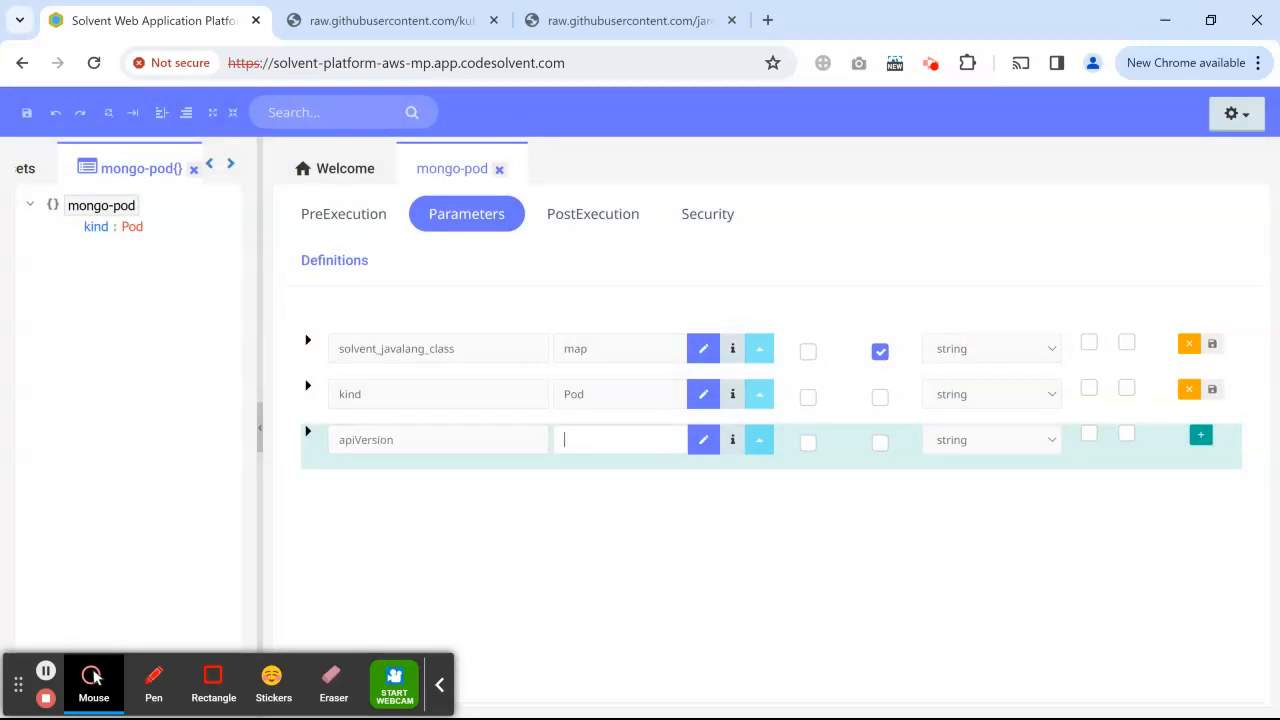
type("1")
left_click(1203, 437)
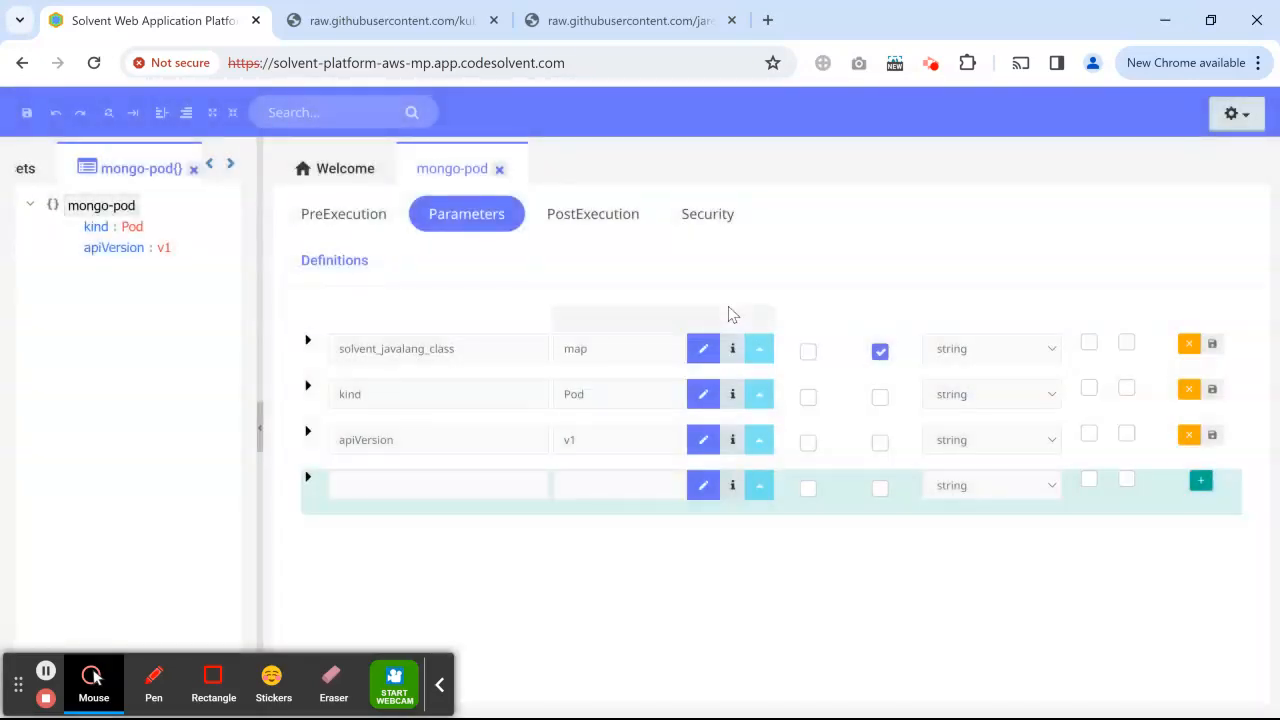
Step: Add a metadata parameter to mongo-pod with value metadata{} and type exe, enabling the second and fourth checkboxes in its row
left_click(380, 22)
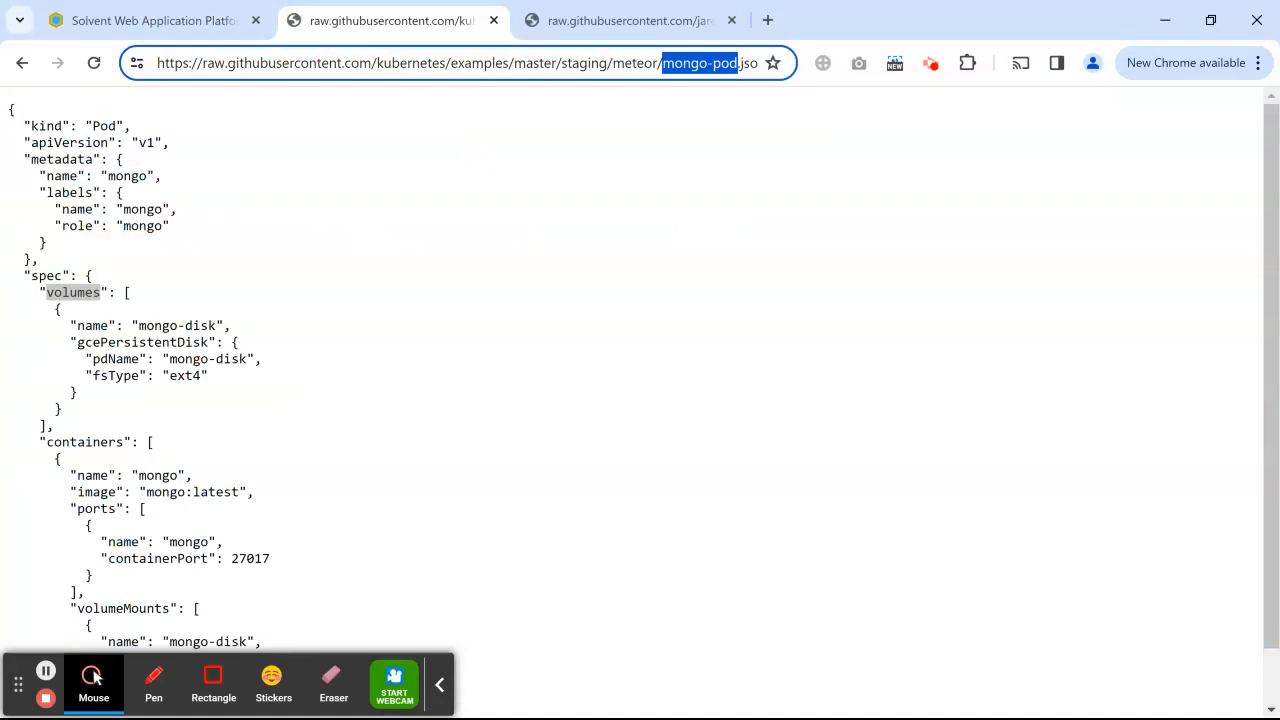
left_click(213, 28)
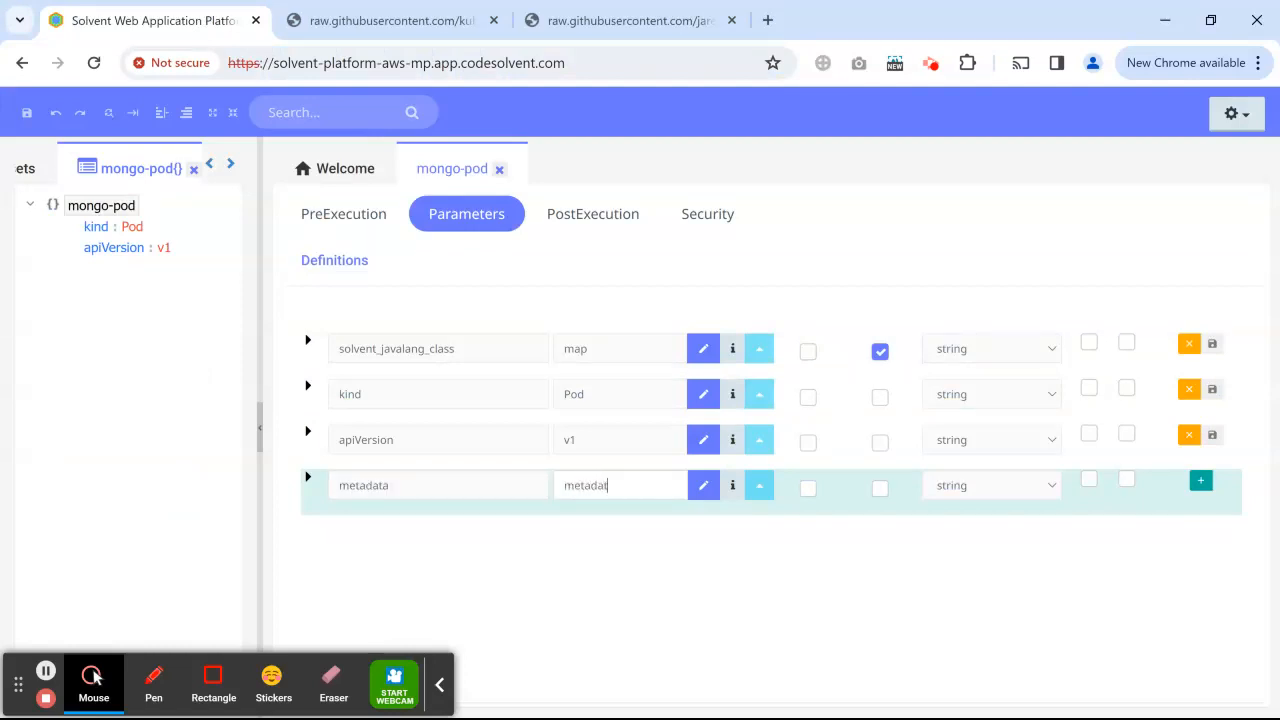
type("a{")
left_click(880, 490)
left_click(998, 493)
key("e")
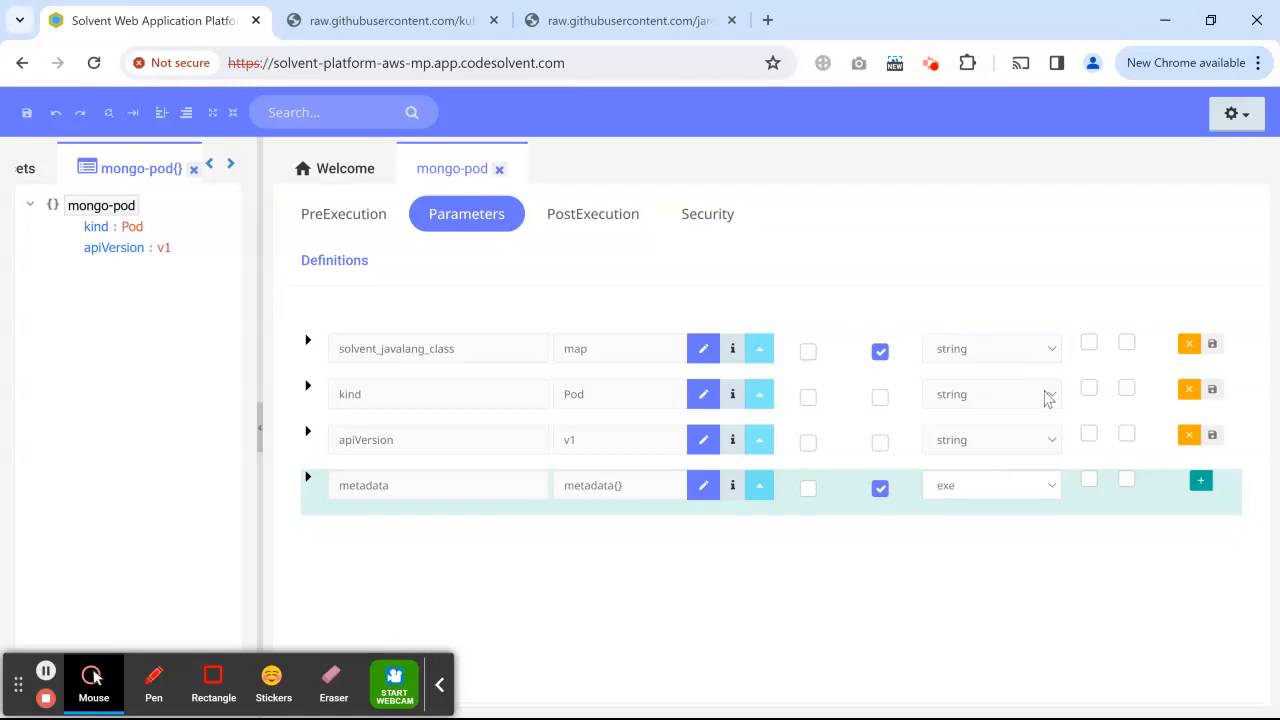
left_click(1127, 482)
left_click(1201, 482)
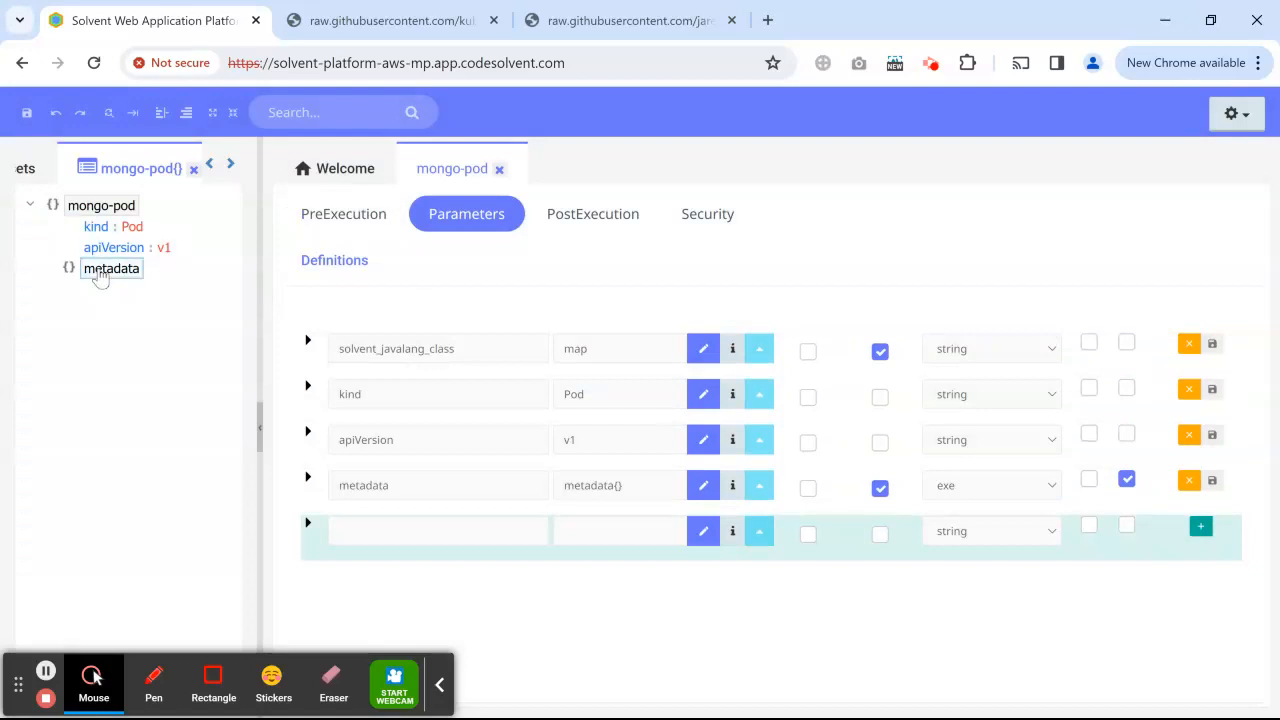
Step: Add a string parameter name with value mongo to the metadata object, and close the metadata and mongo-pod editors
left_click(100, 276)
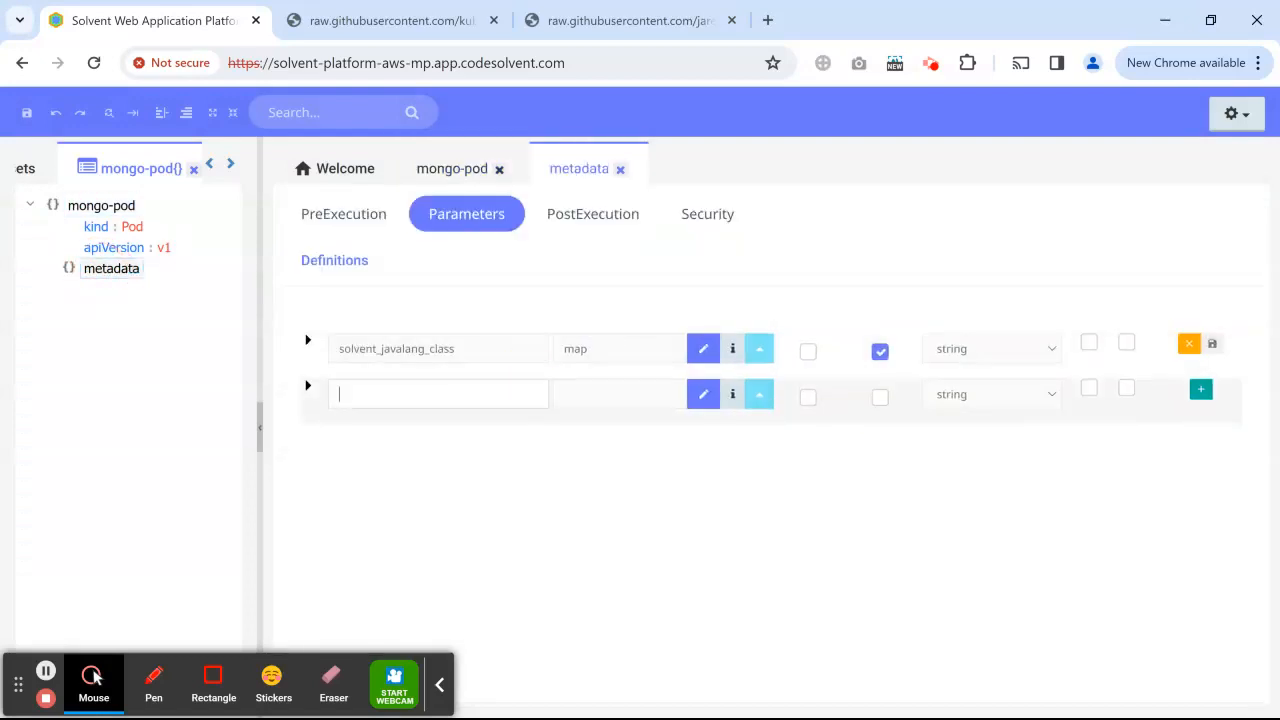
type("name")
key("Tab")
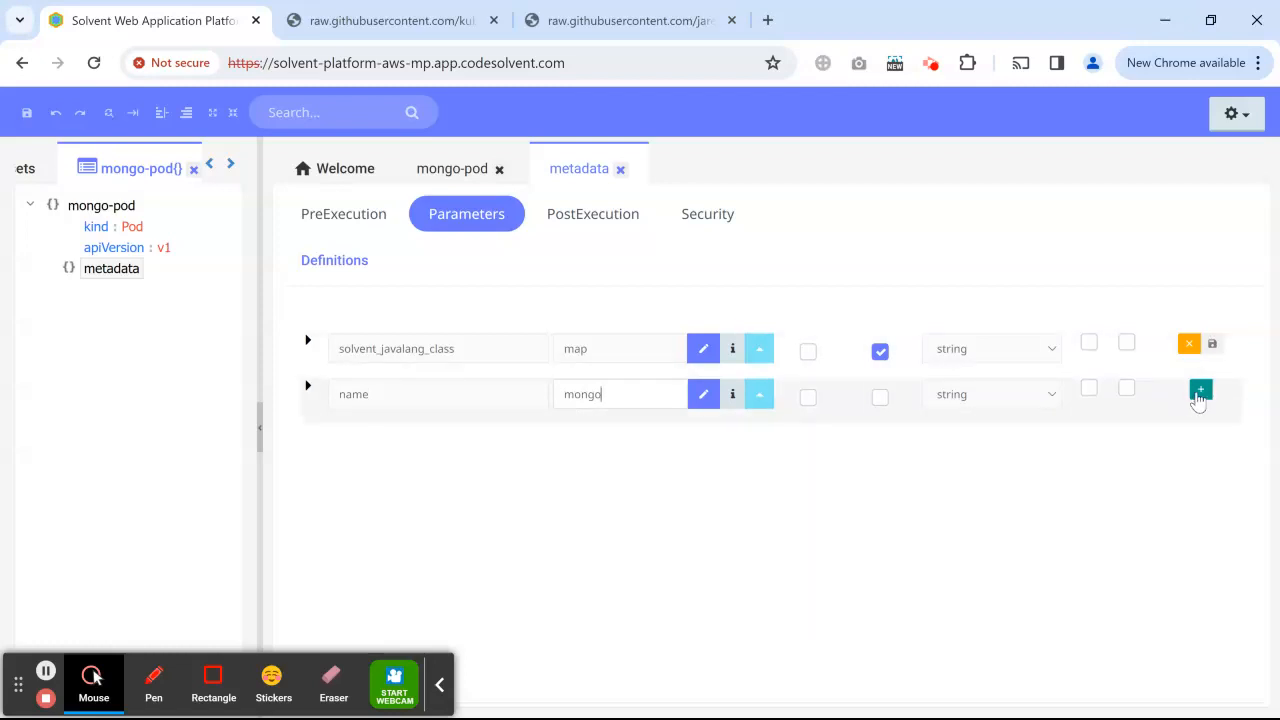
left_click(1200, 389)
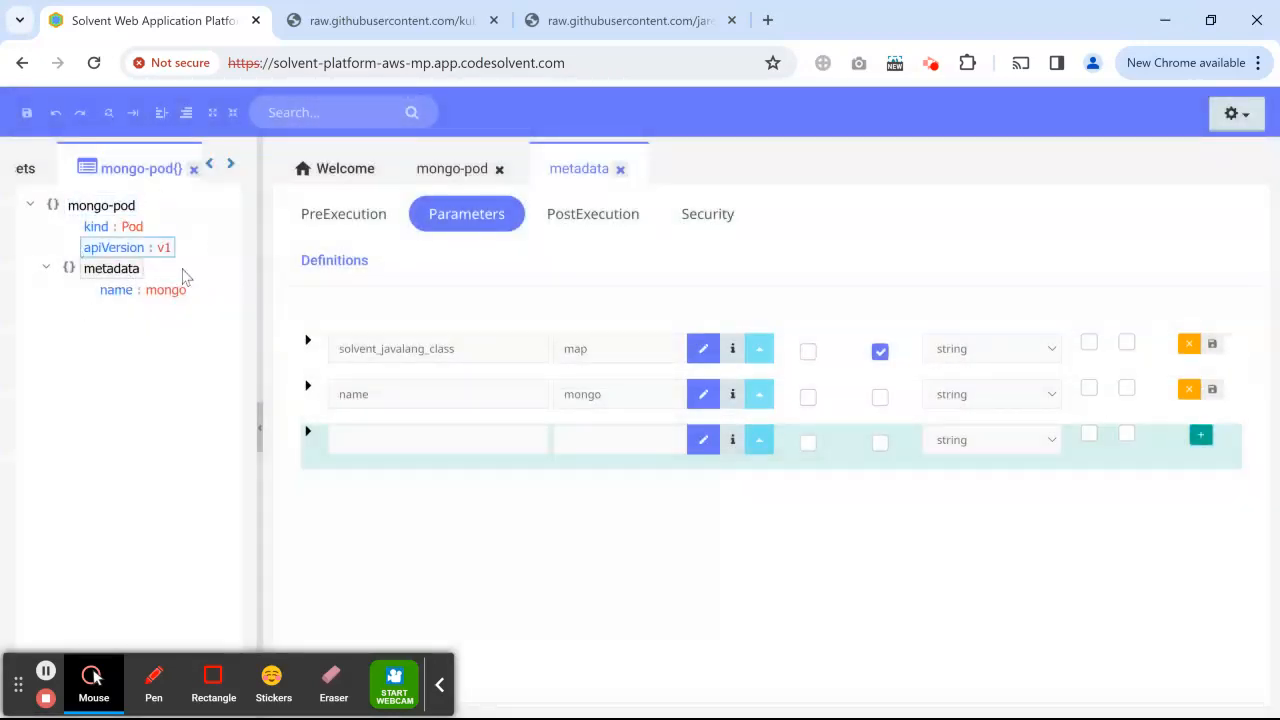
left_click(620, 169)
left_click(499, 170)
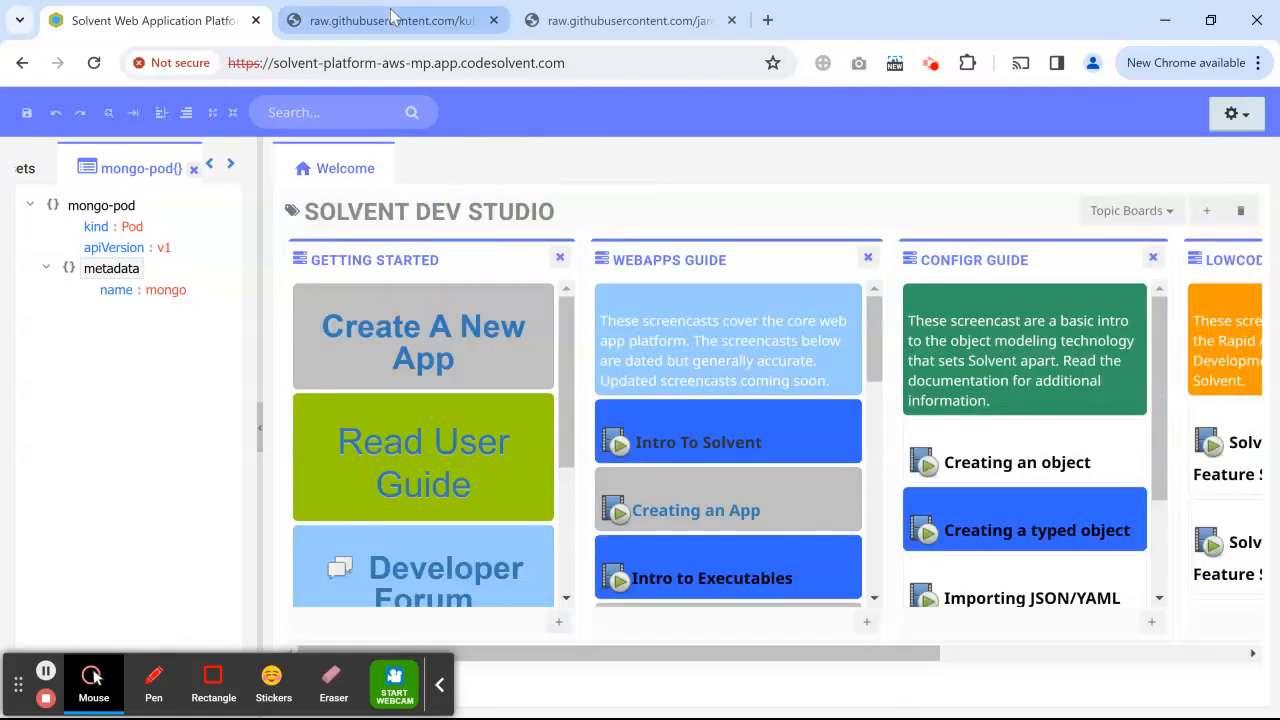
Step: Copy the key name volumes from the spec section of the sample mongo-pod JSON and return to Solvent Dev Studio
left_click(393, 17)
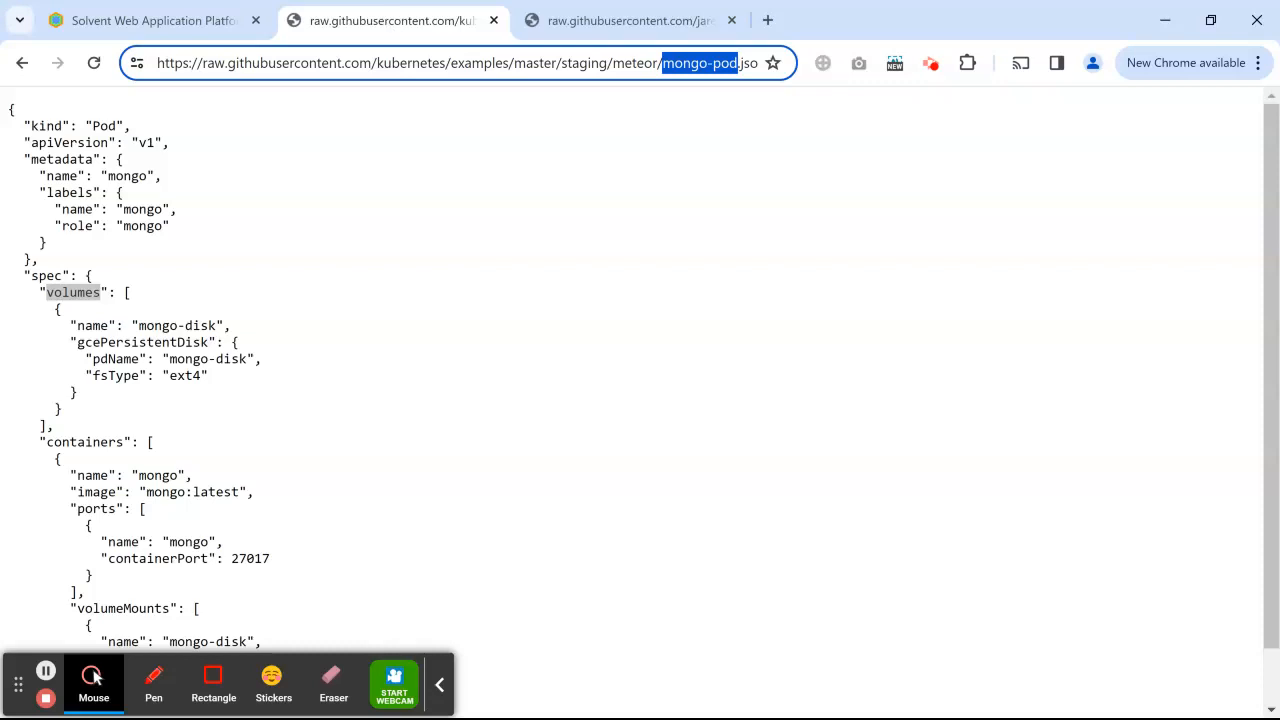
double_click(73, 292)
key("ctrl+c")
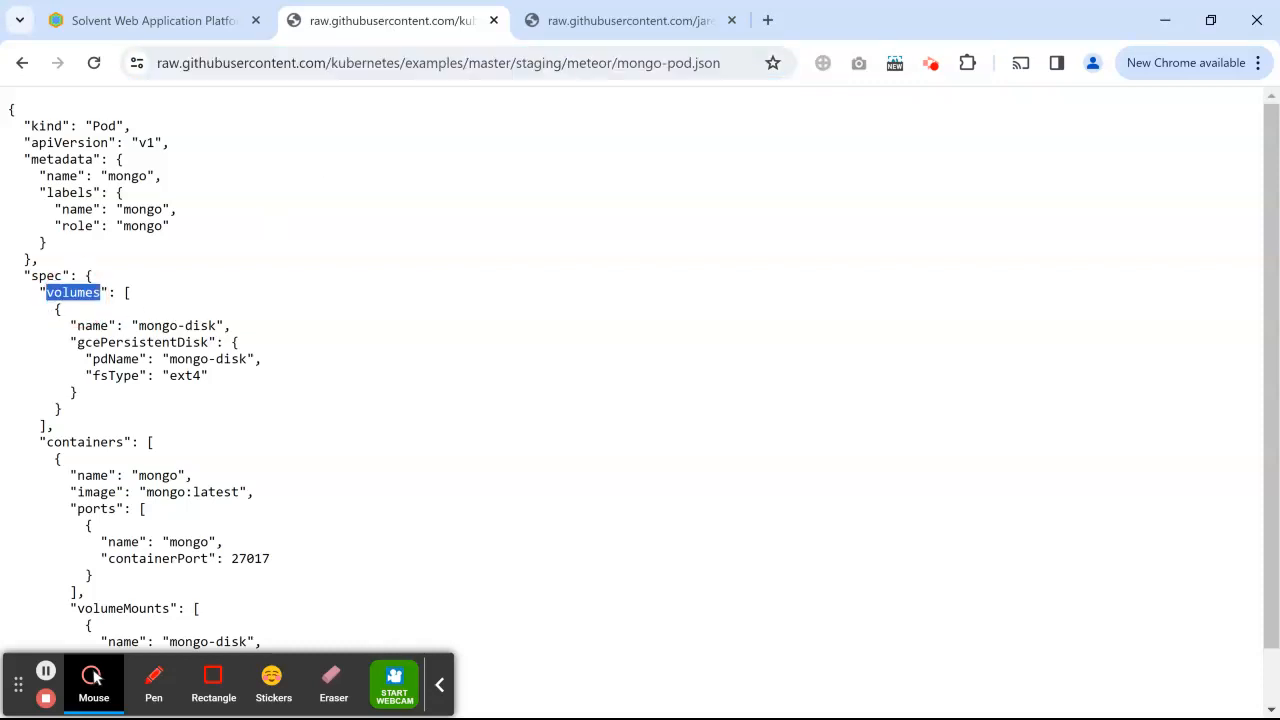
left_click(150, 20)
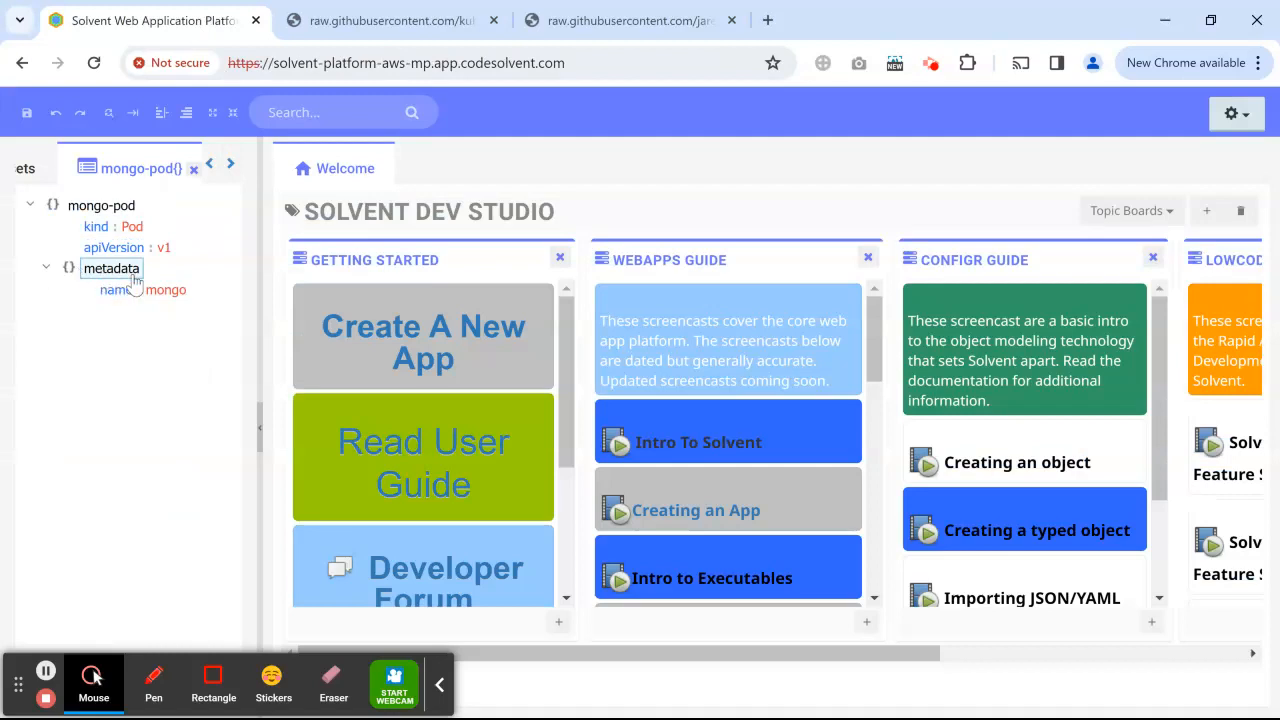
left_click(108, 207)
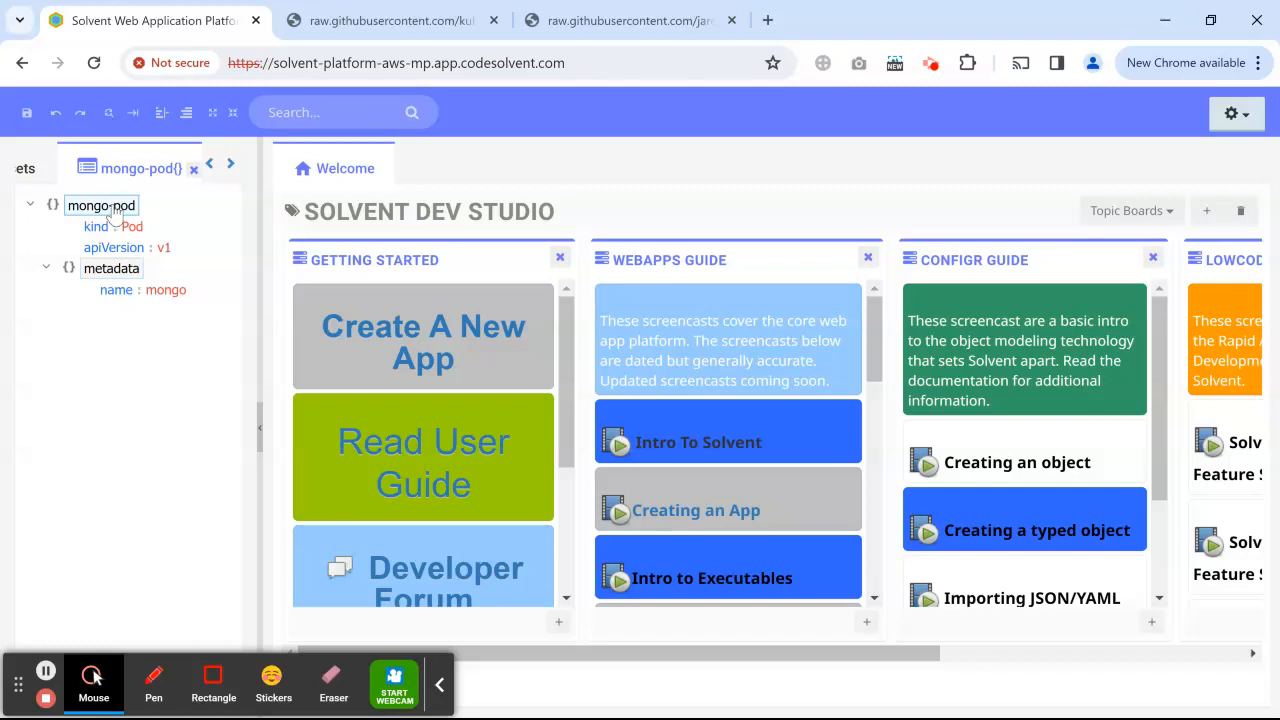
double_click(110, 207)
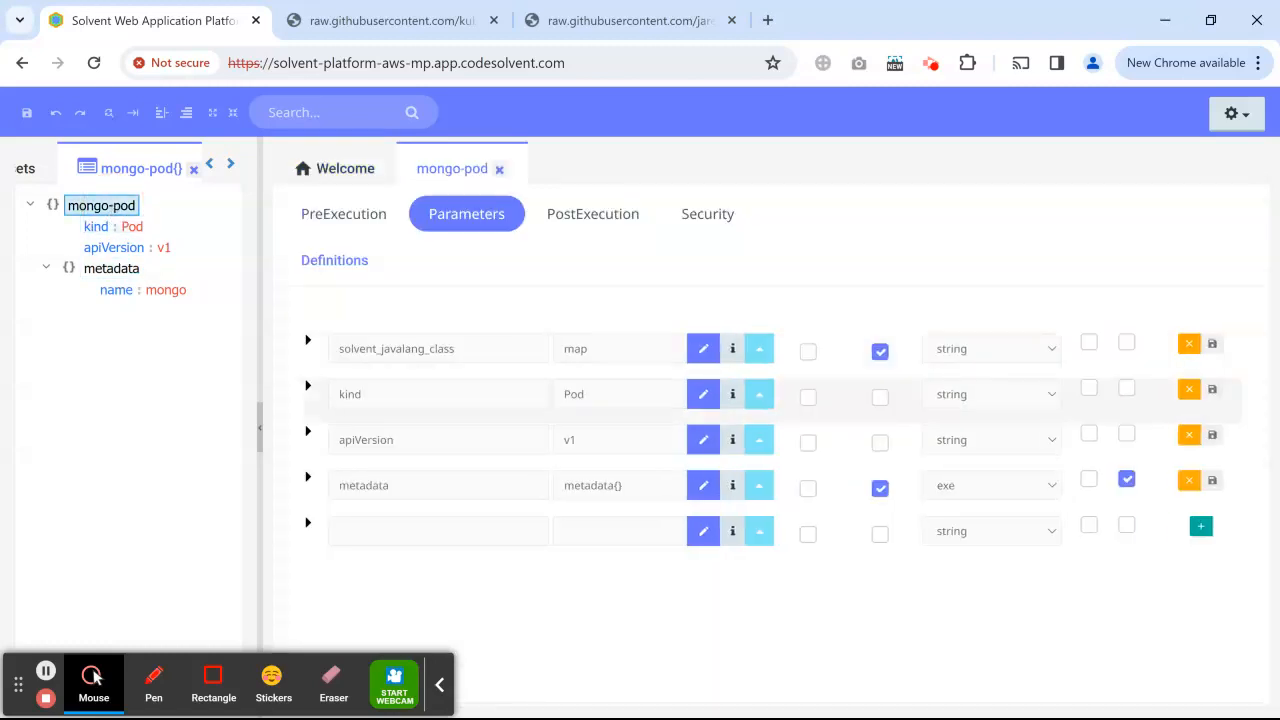
left_click(499, 170)
Step: Create a new list named volumes under mongo-pod, with no RADKit application object
right_click(112, 207)
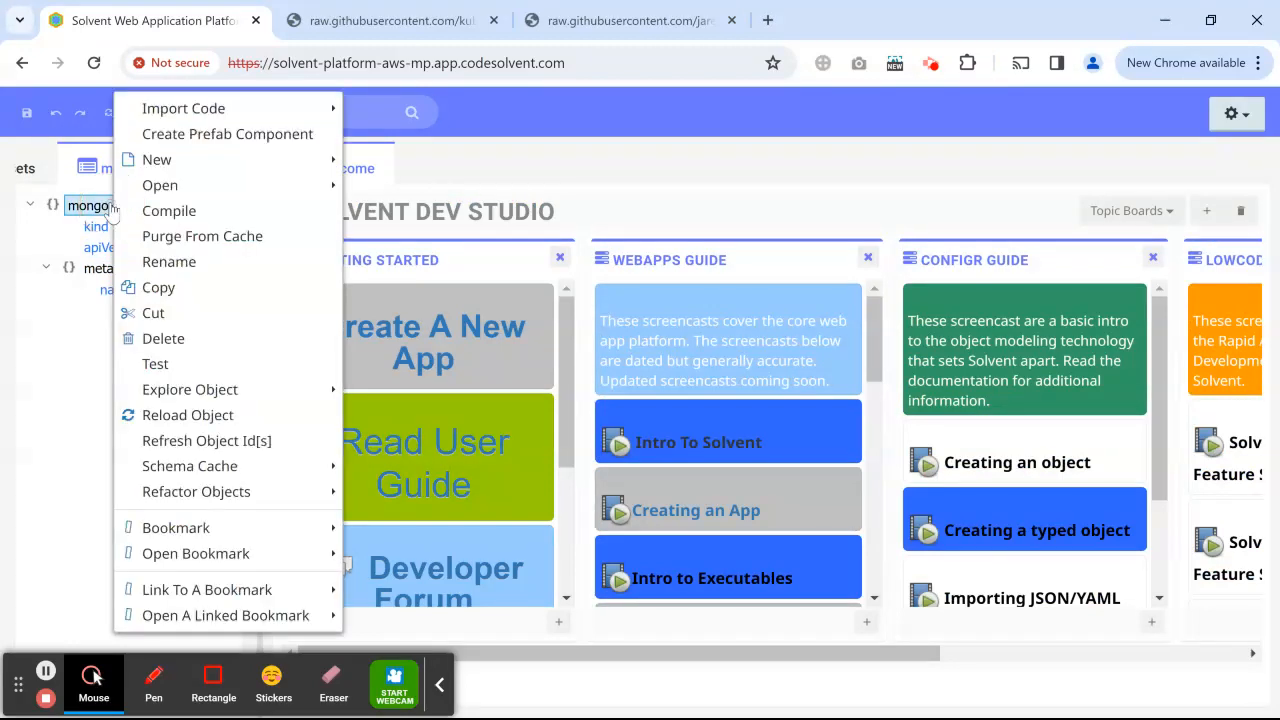
mouse_move(260, 177)
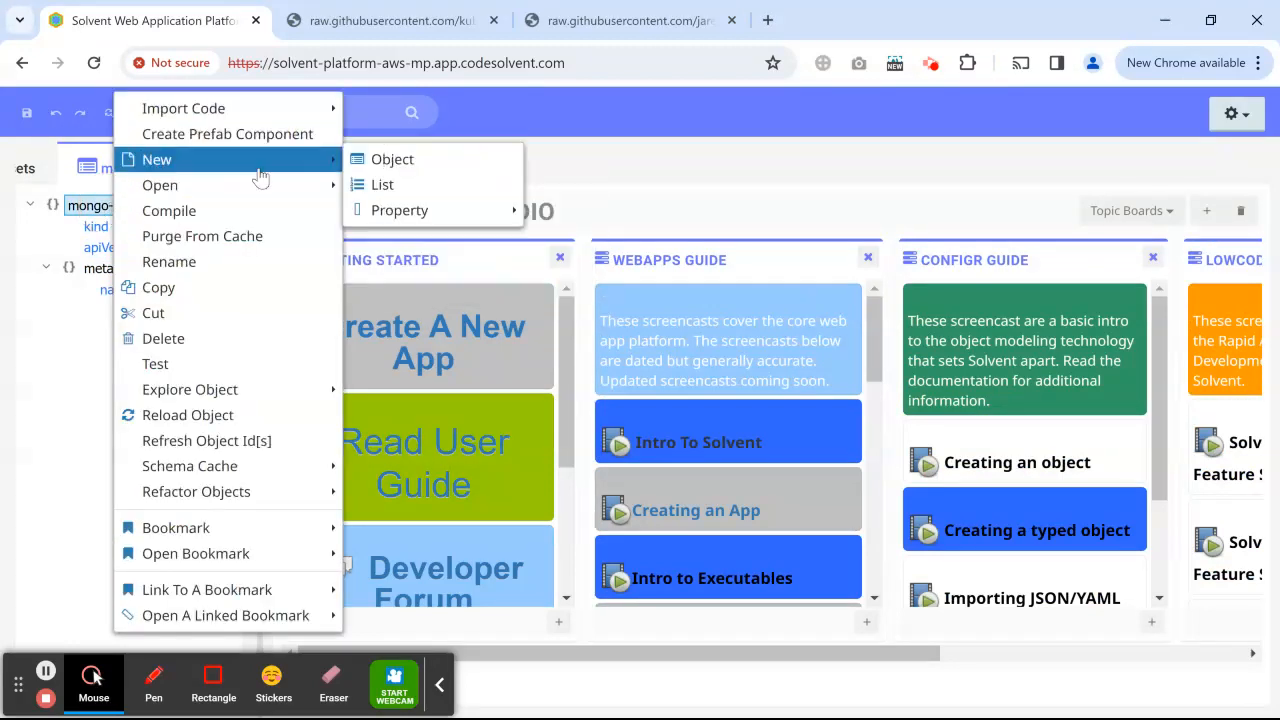
left_click(402, 188)
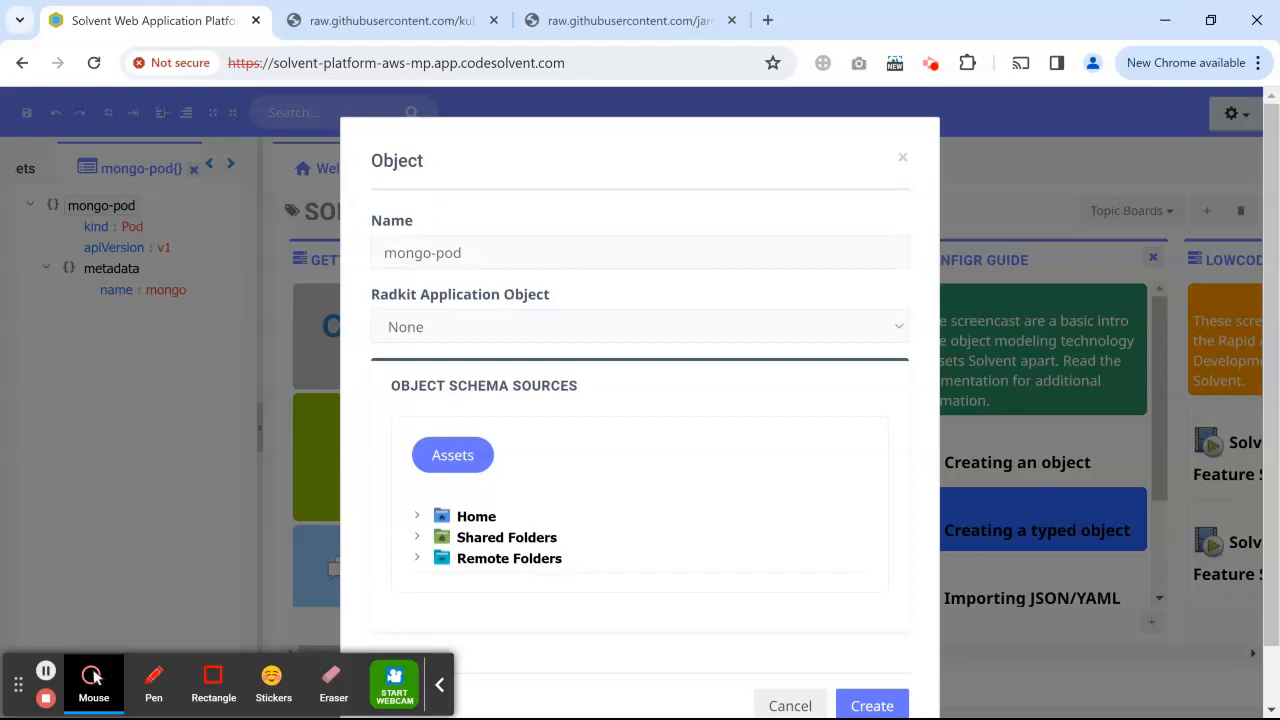
triple_click(508, 254)
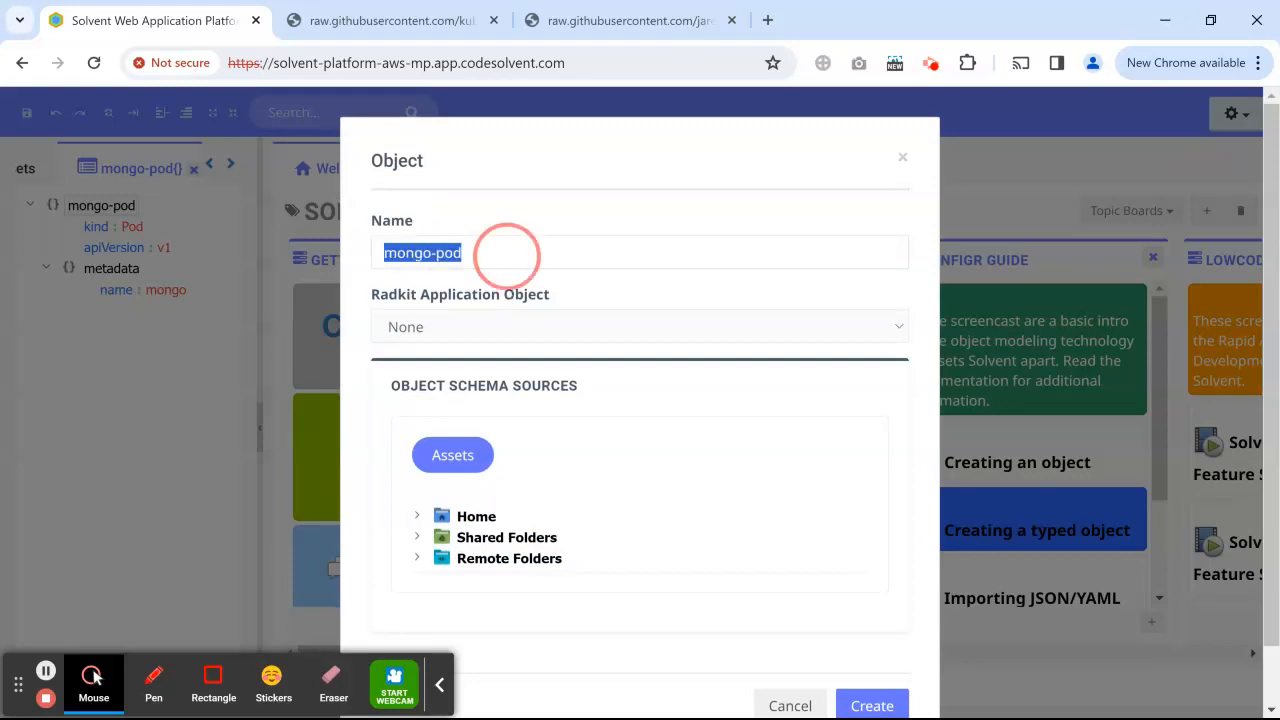
key("ctrl+v")
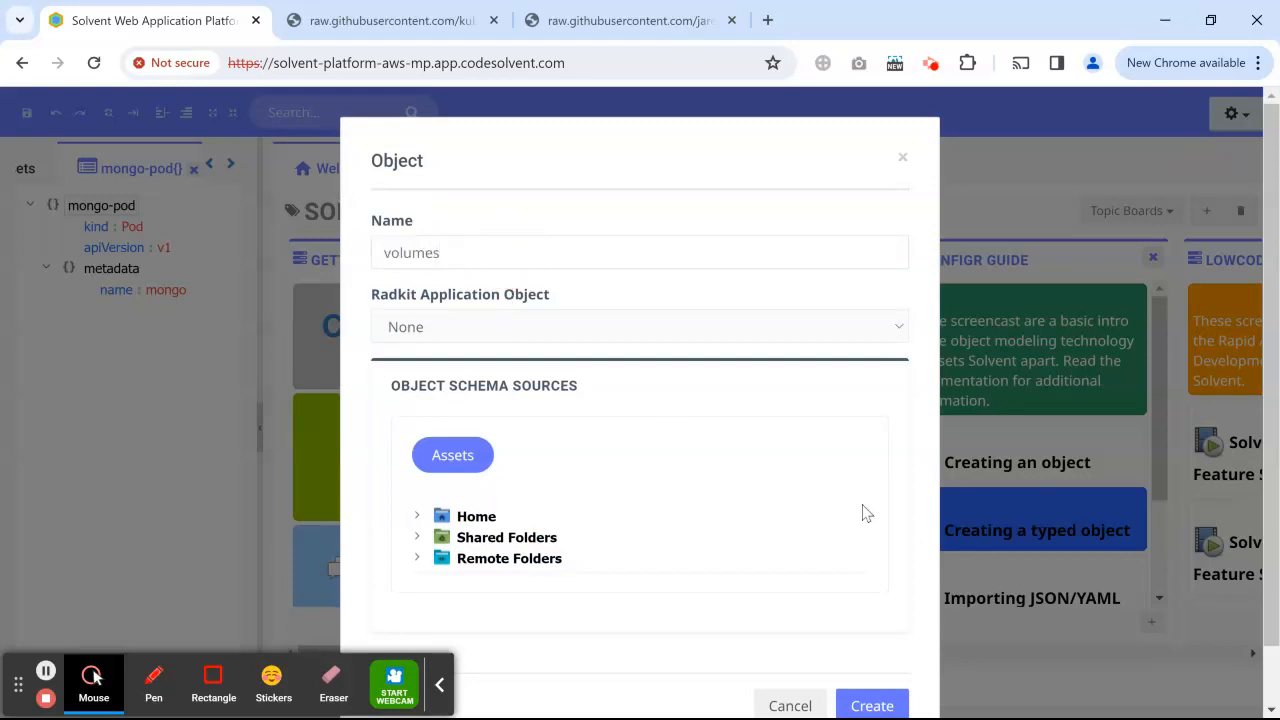
scroll(868, 514, "down", 1)
left_click(866, 630)
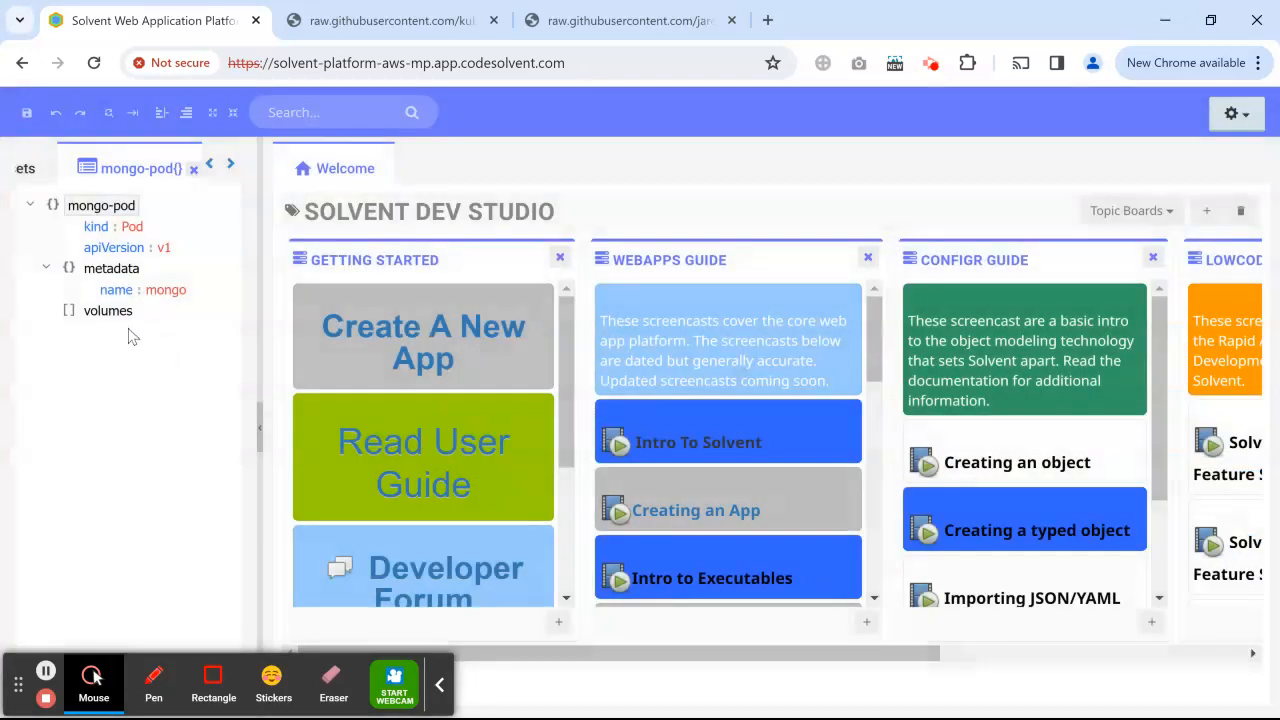
Step: Add an unnamed entry with value entry1{} and type exe to the volumes list, enabling the second and fourth checkboxes in its row
left_click(118, 316)
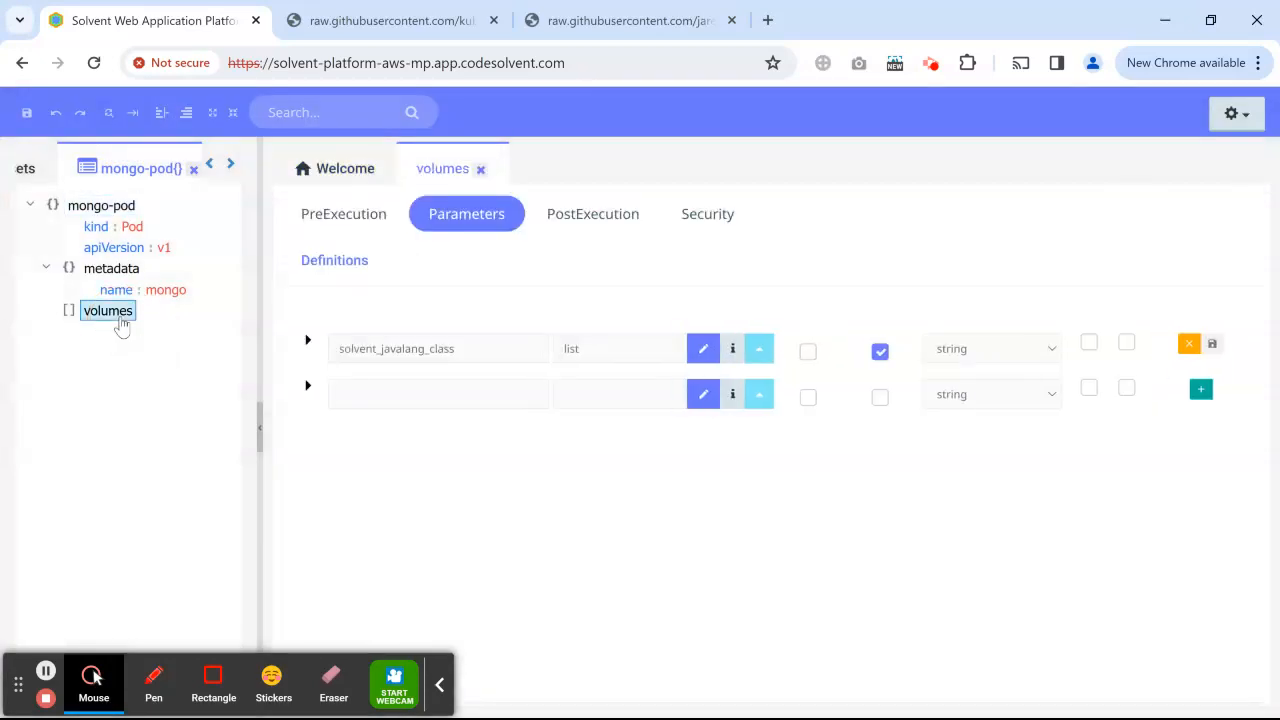
left_click(481, 170)
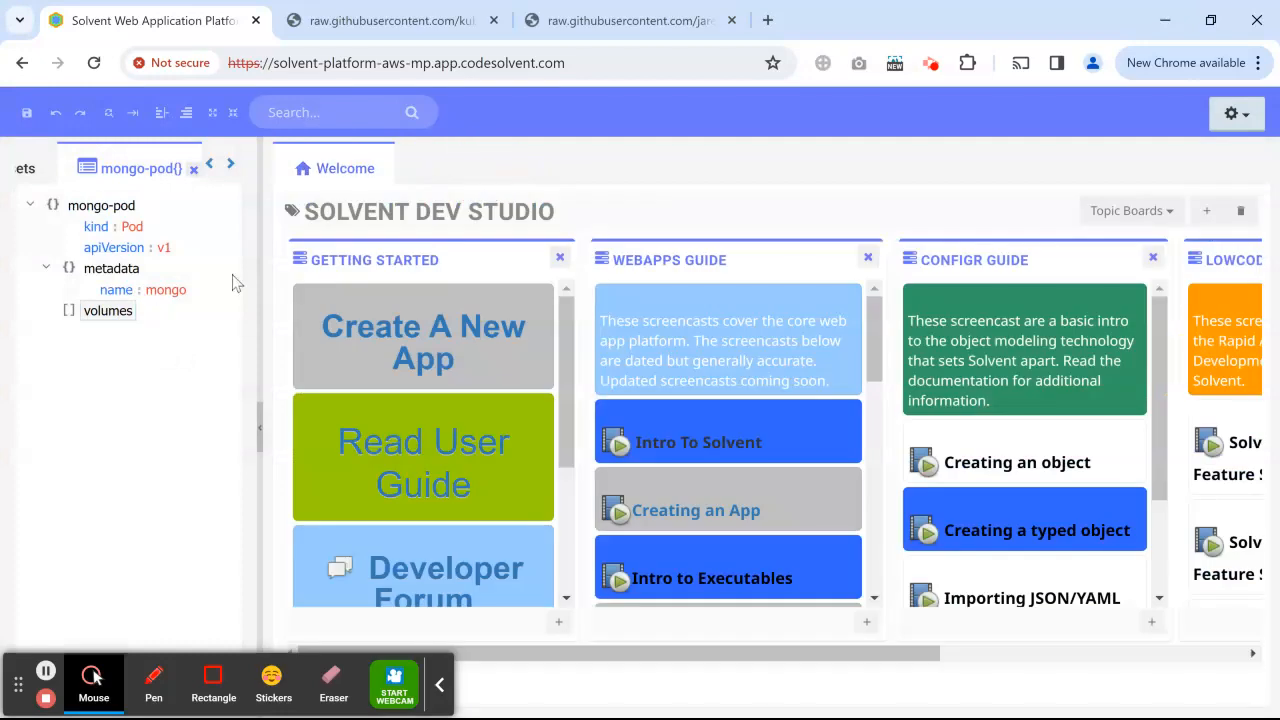
left_click(111, 316)
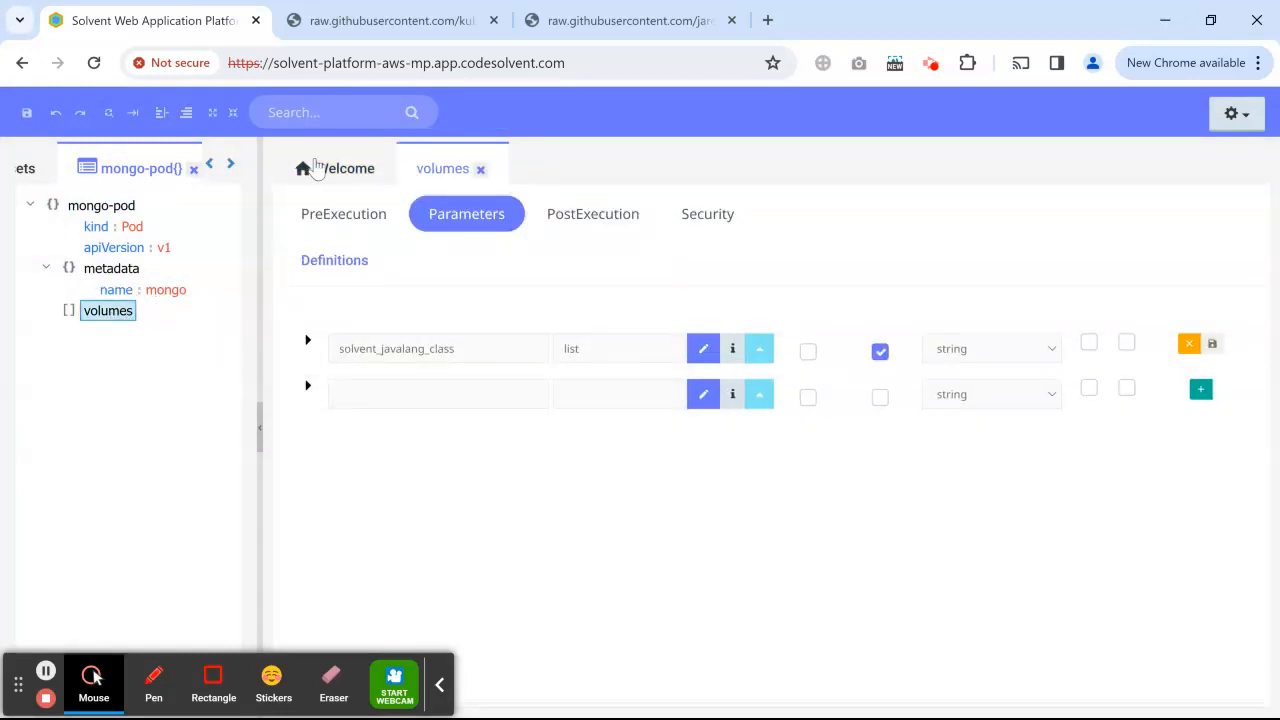
left_click(370, 28)
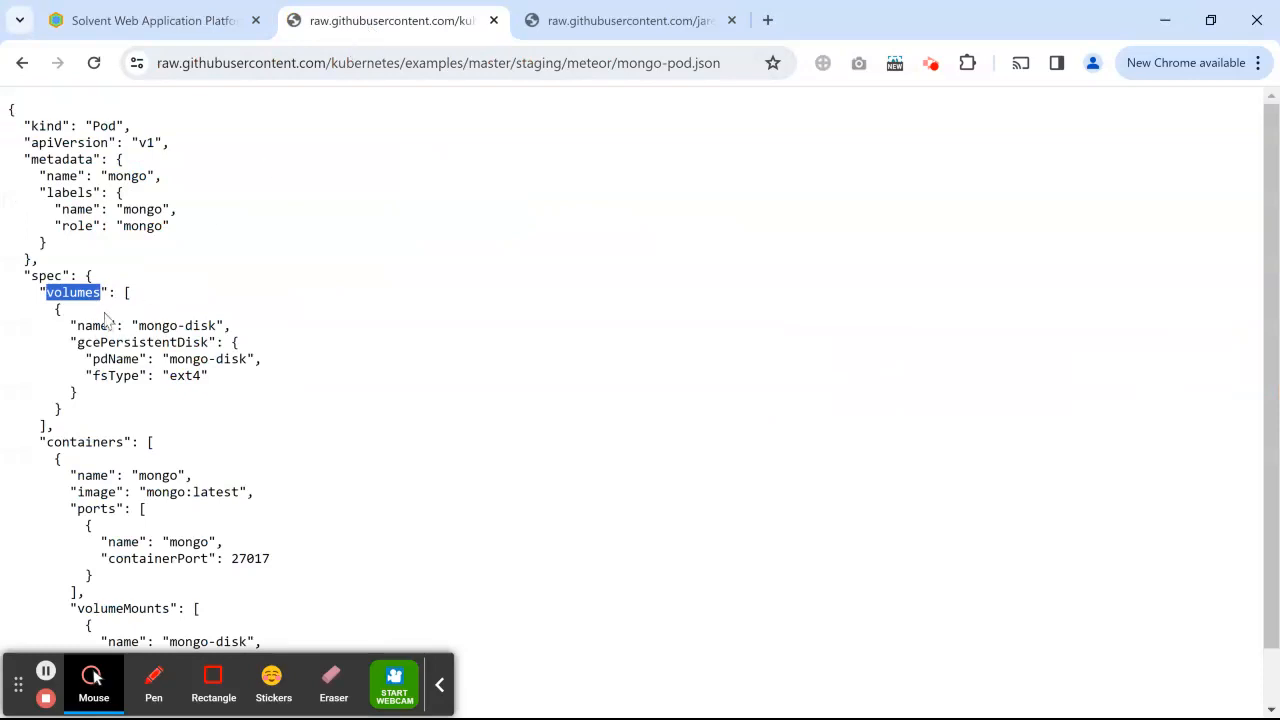
left_click(183, 22)
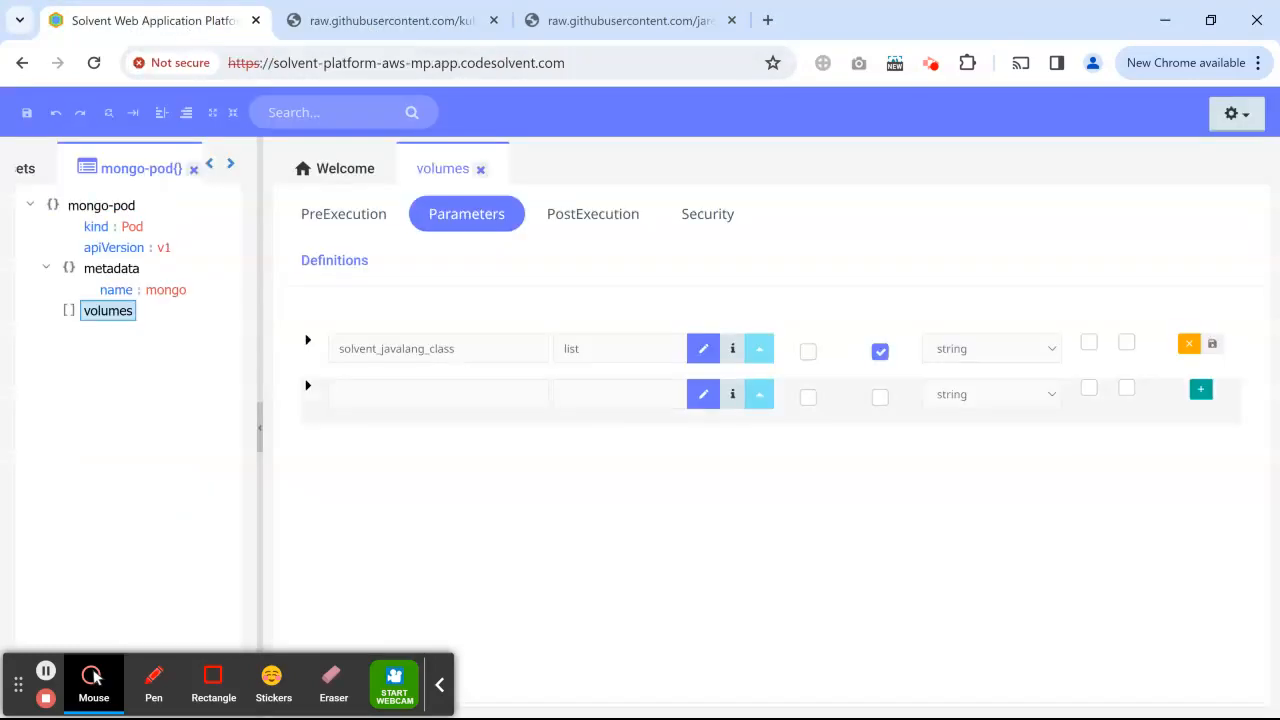
left_click(612, 394)
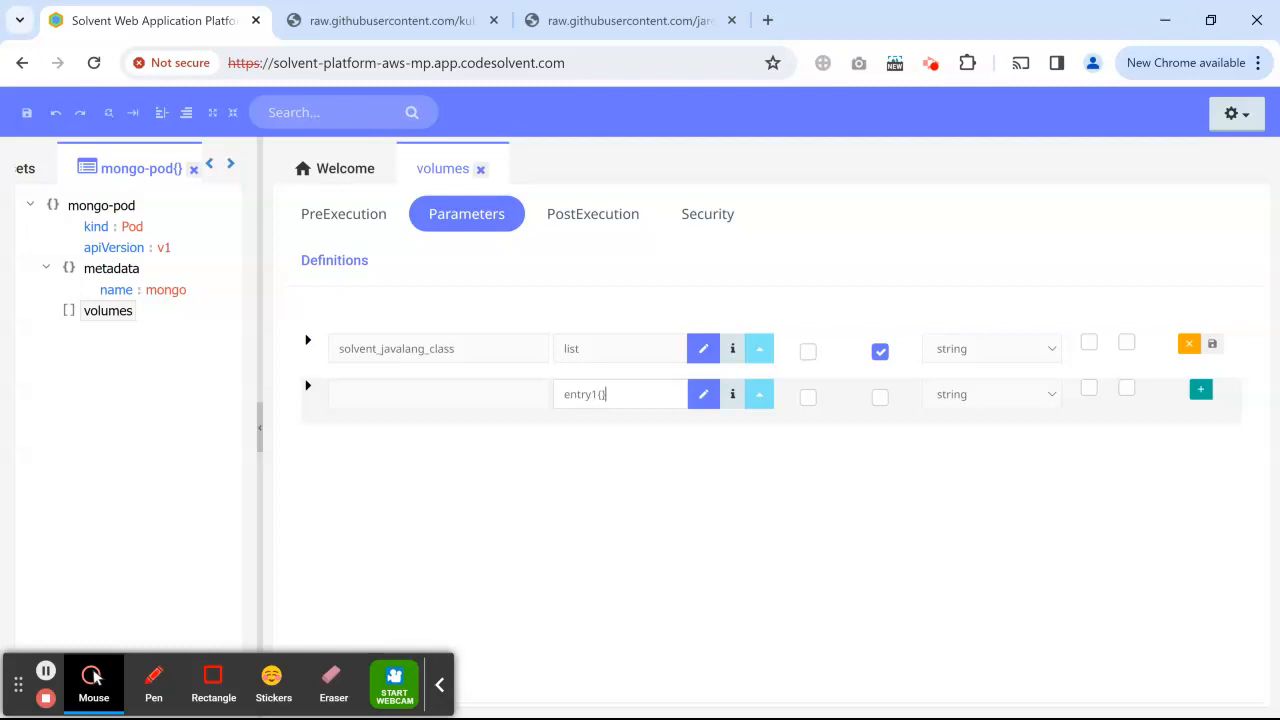
left_click(880, 400)
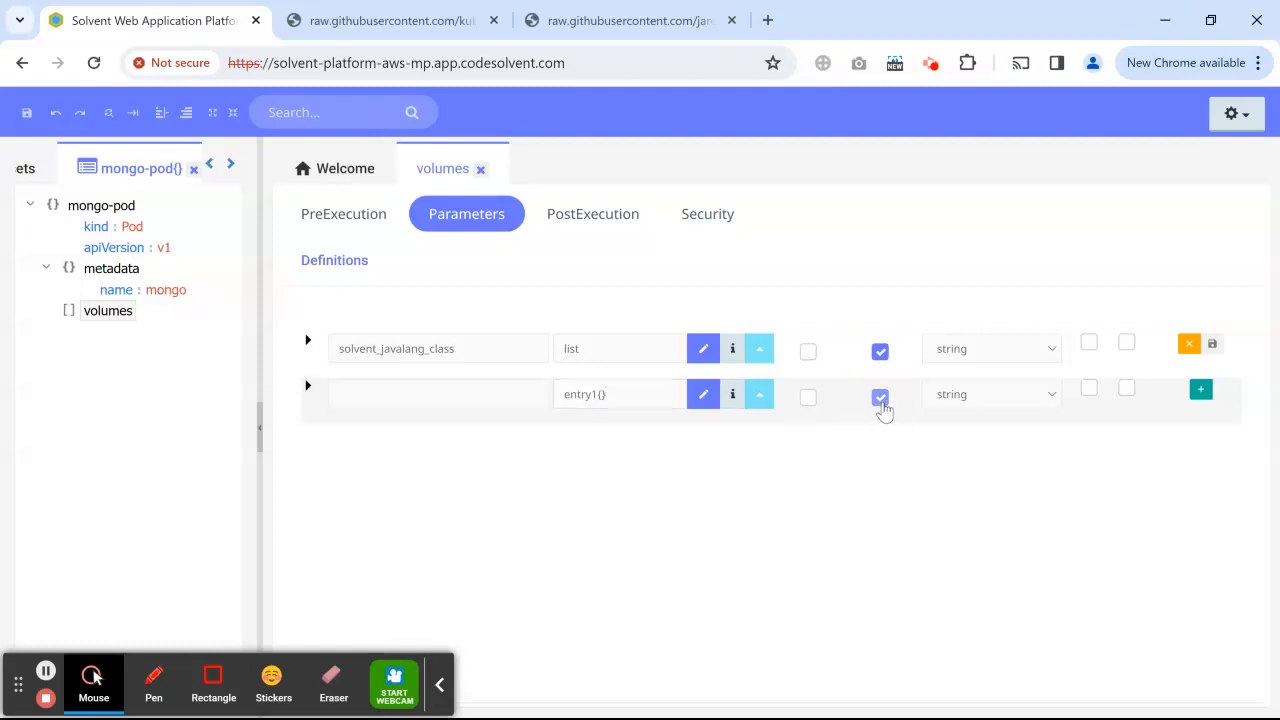
left_click(1018, 418)
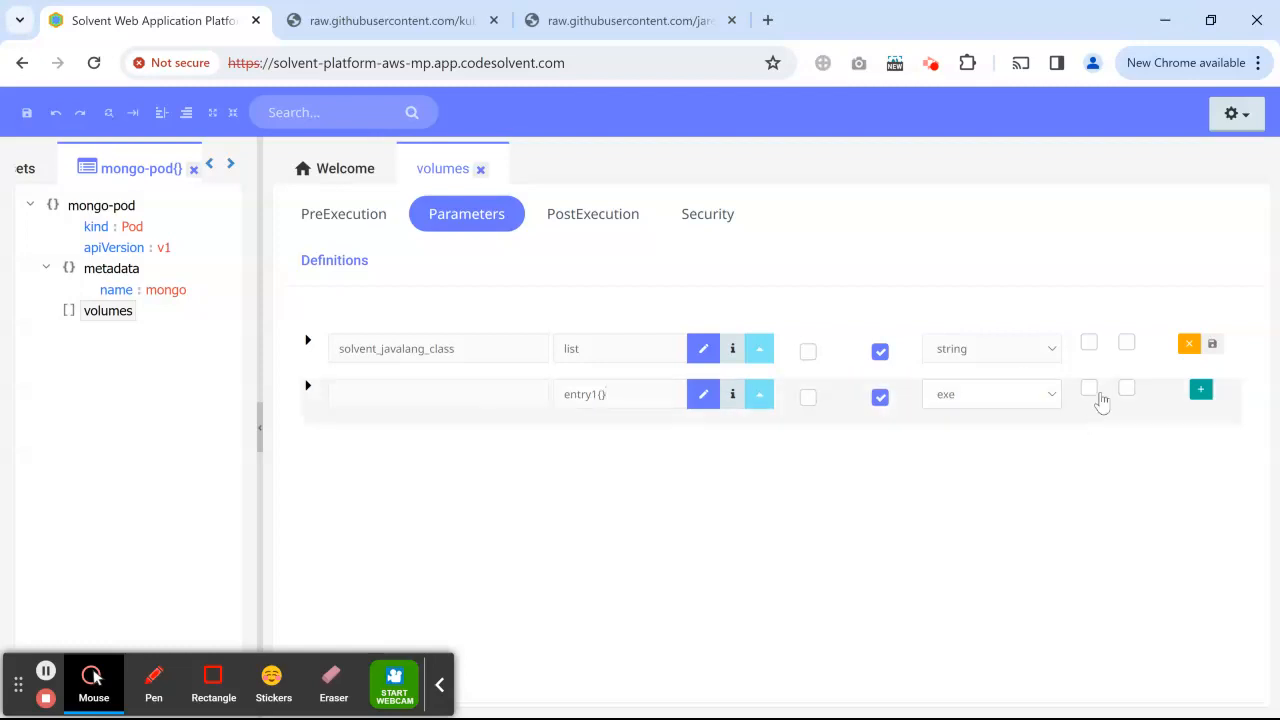
left_click(1137, 388)
left_click(1130, 387)
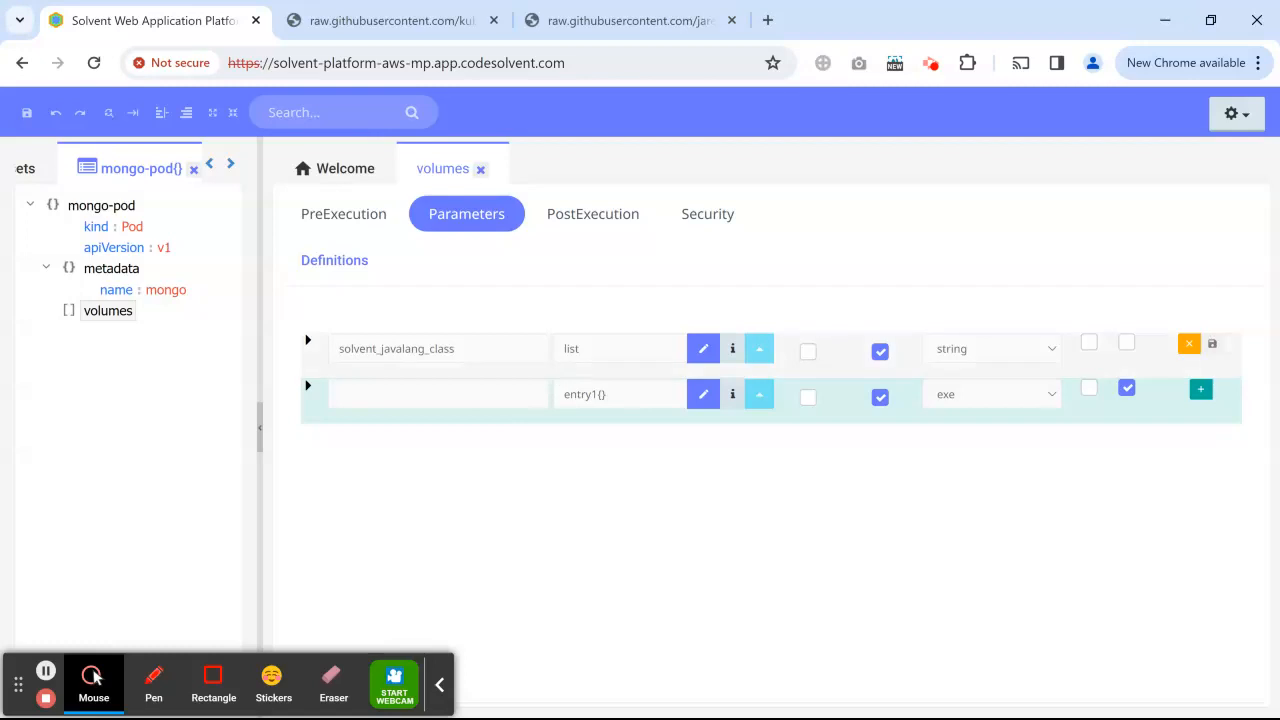
left_click(1200, 390)
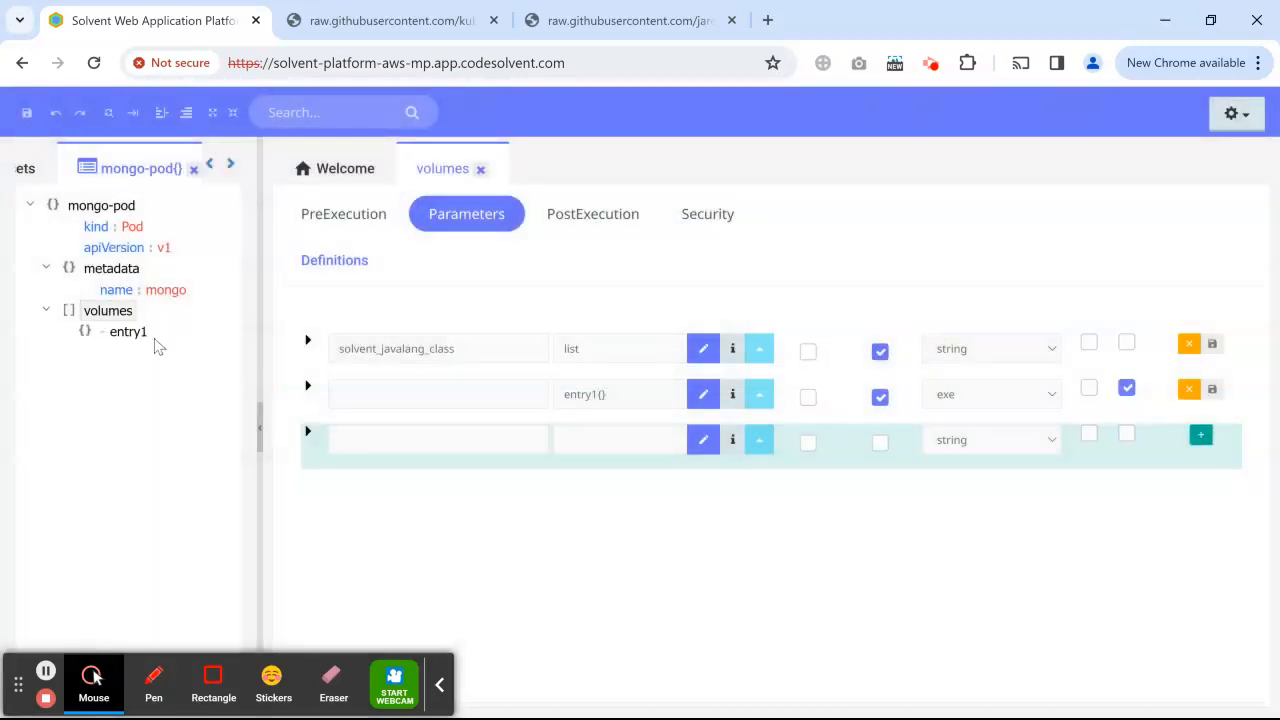
Step: Add a string parameter name with value mongo-disk to the entry1 object, and close the volumes and entry1 editors
left_click(138, 335)
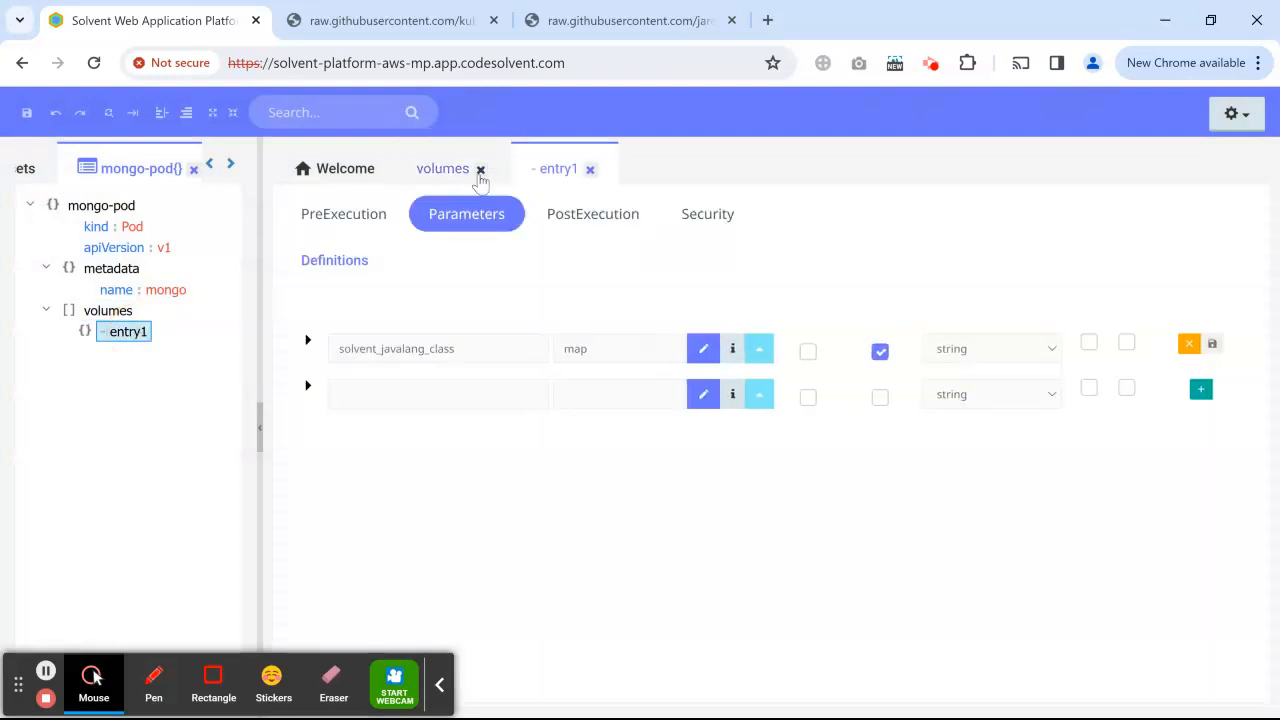
left_click(479, 169)
left_click(386, 20)
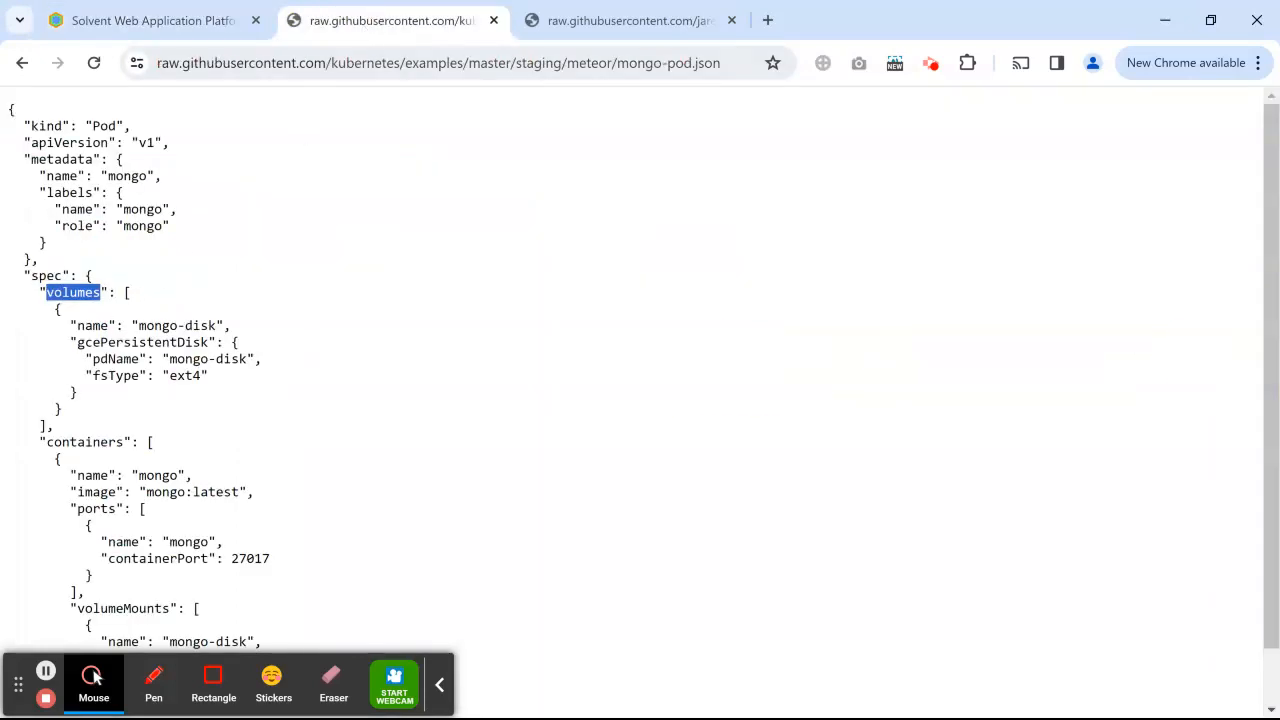
left_click(212, 27)
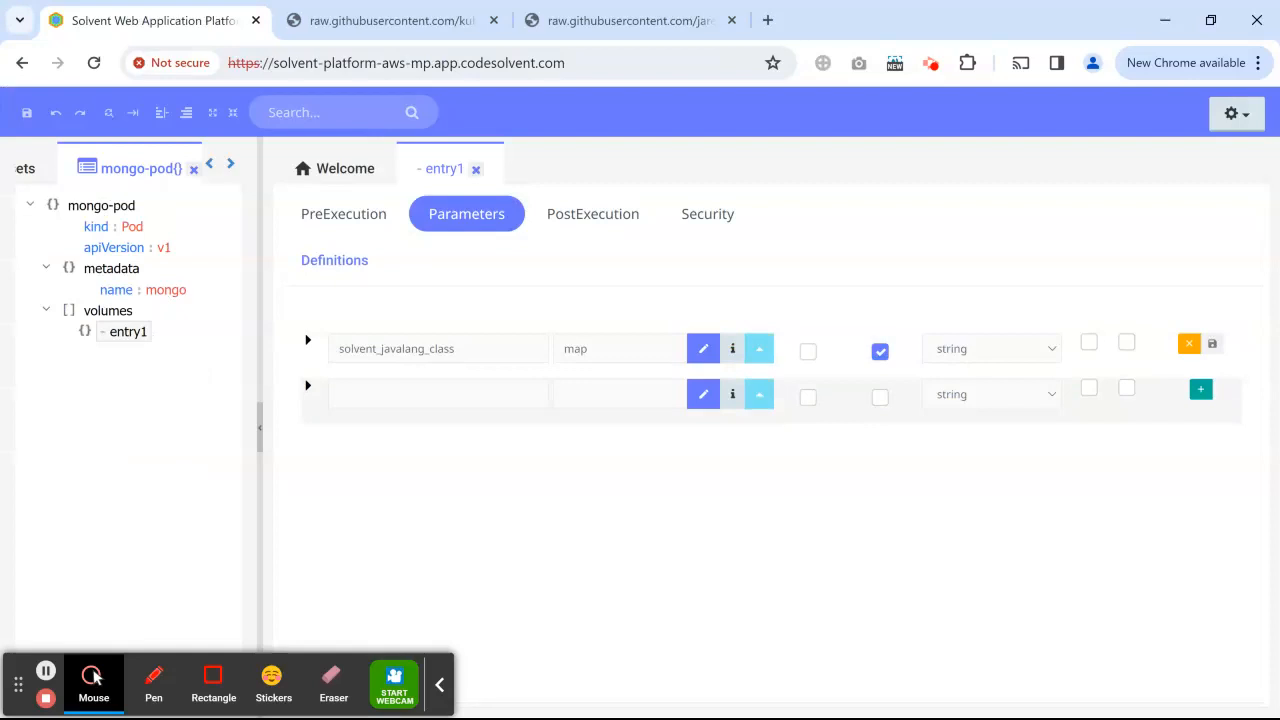
left_click(438, 394)
type("name")
key("Tab")
type("mongo-disk")
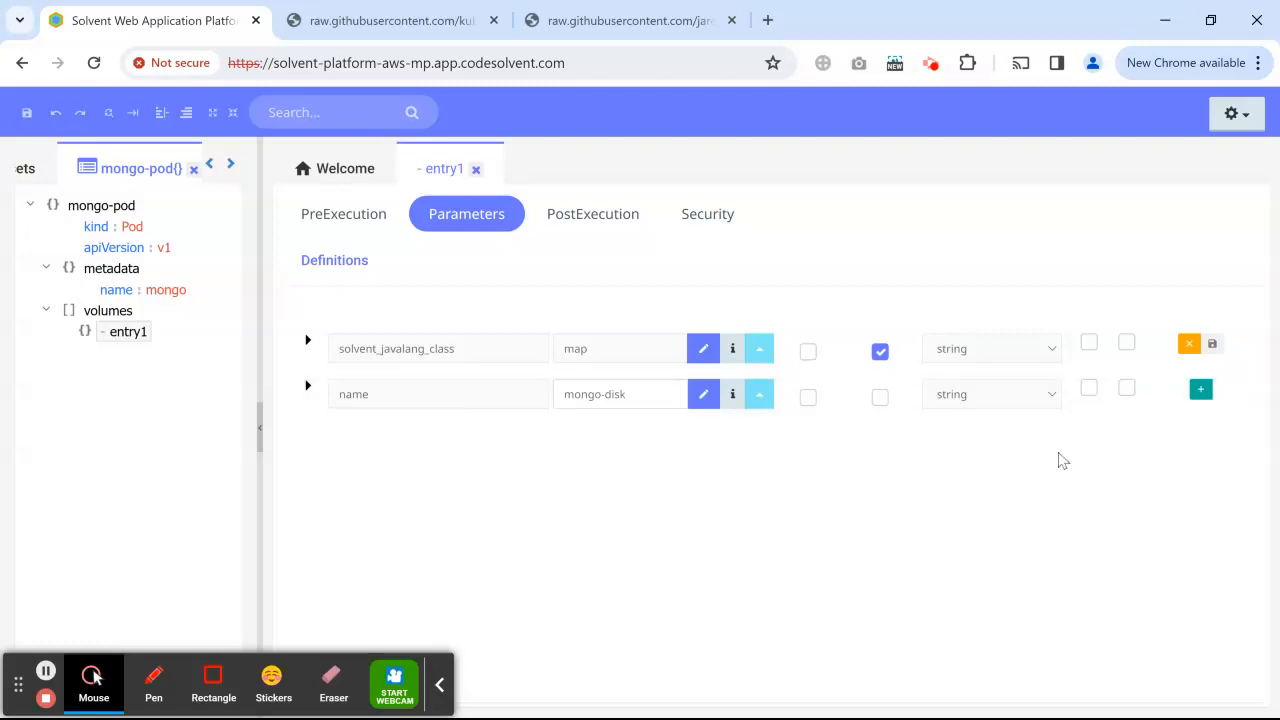
left_click(1197, 393)
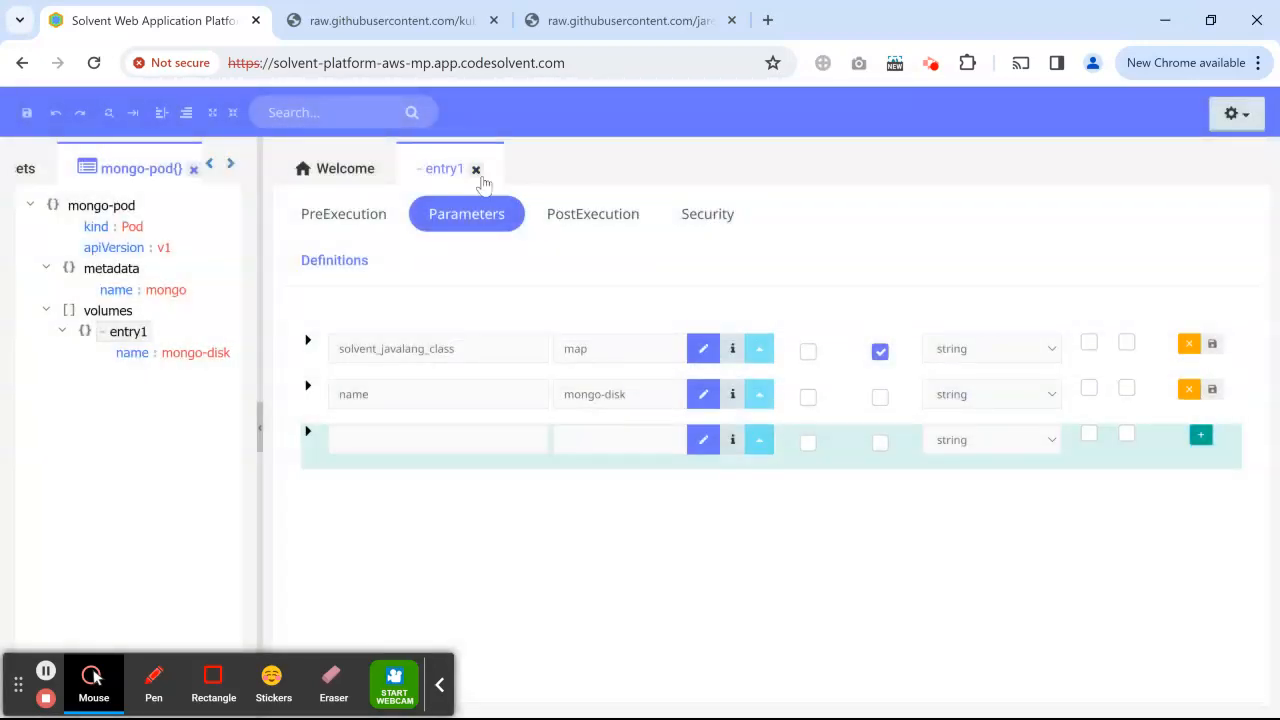
left_click(476, 169)
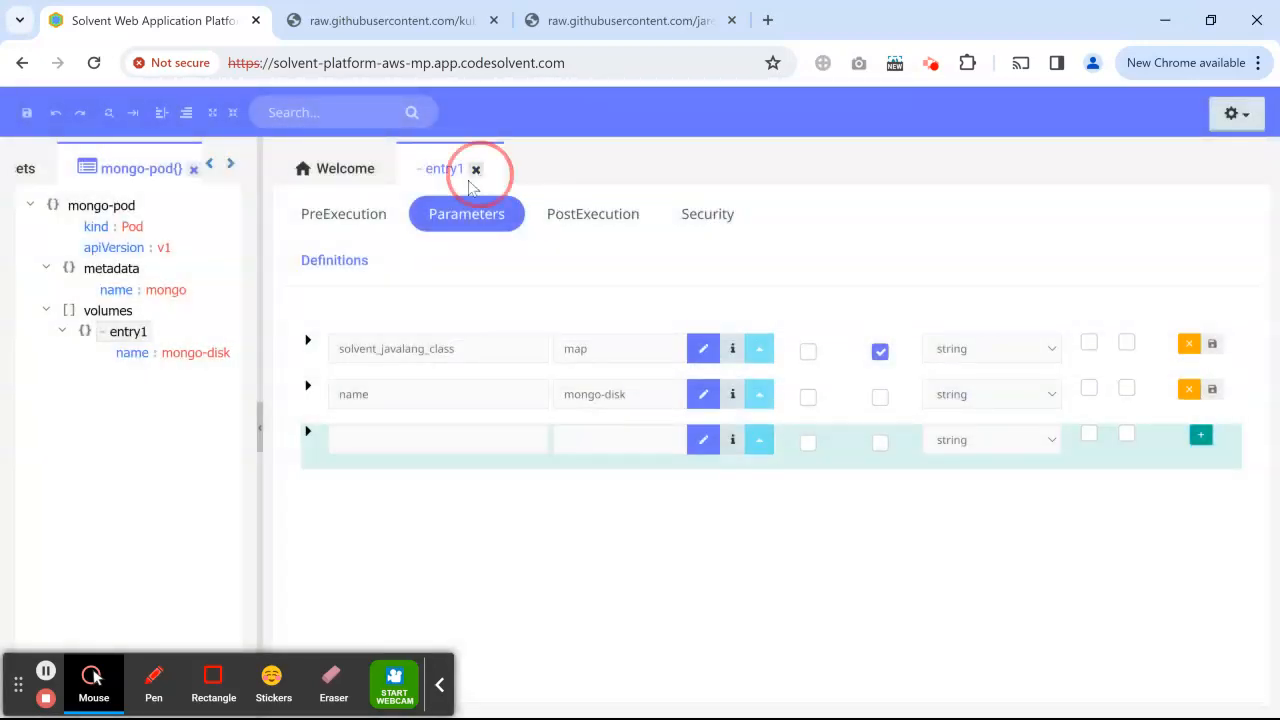
Step: Collapse entry1, add an unnamed string entry with value mongo-disk2 to the volumes list, and close its editor
left_click(62, 332)
left_click(110, 314)
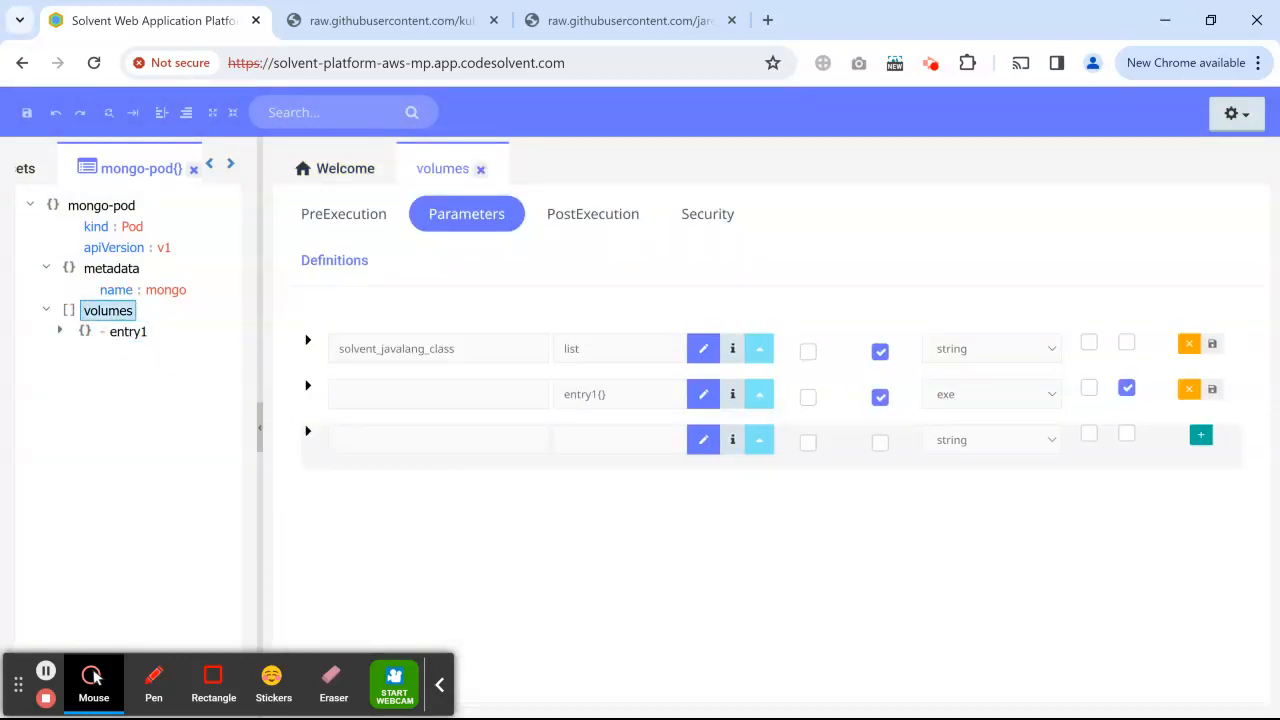
left_click(618, 440)
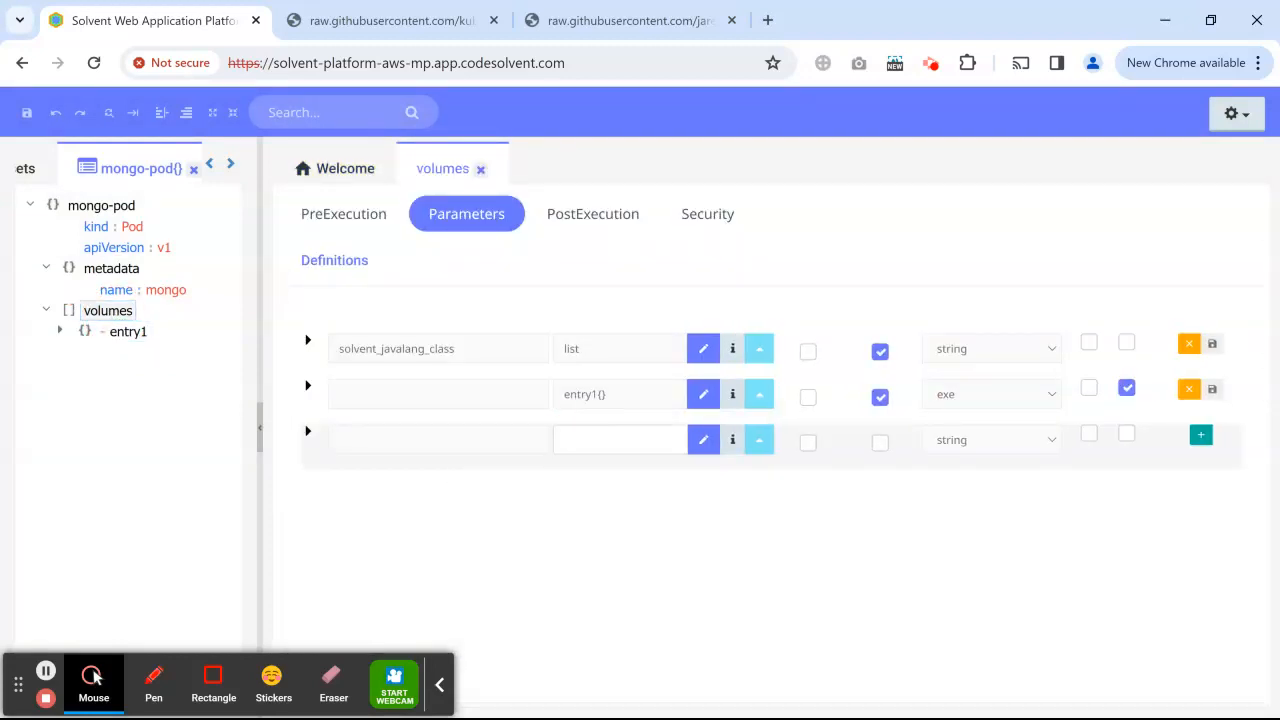
type("mongo-disk2")
left_click(1201, 437)
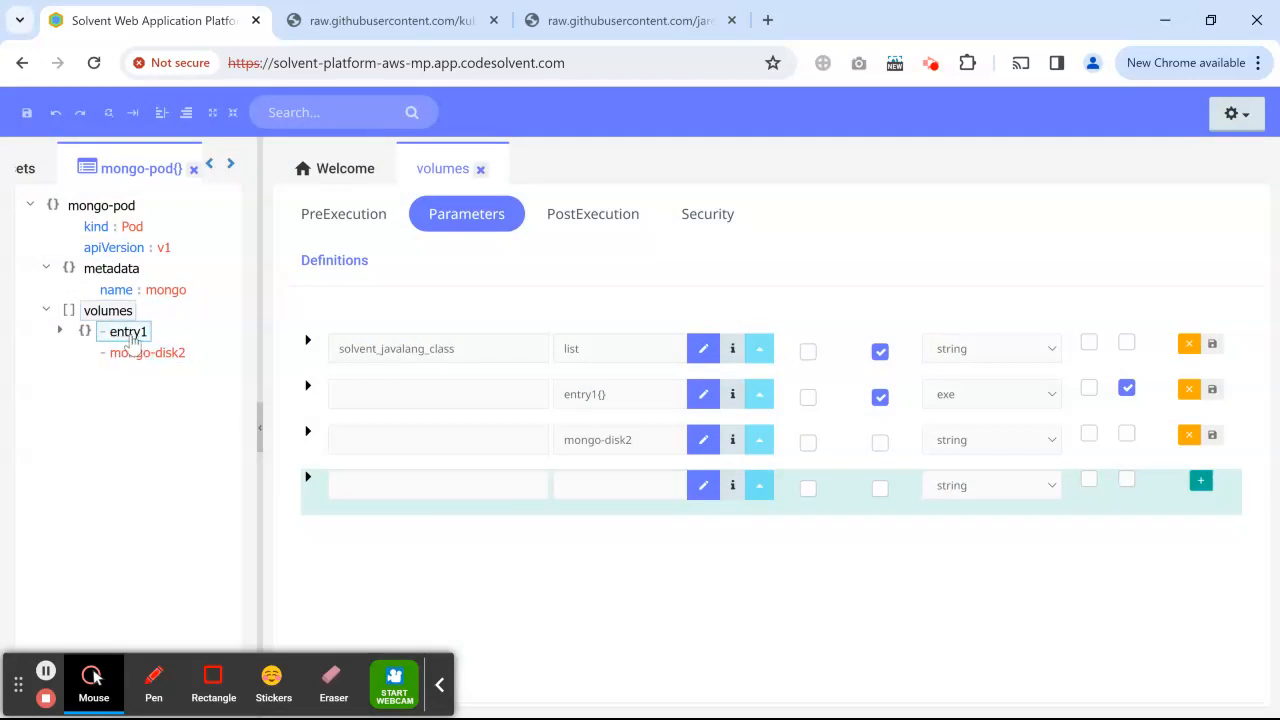
left_click(481, 170)
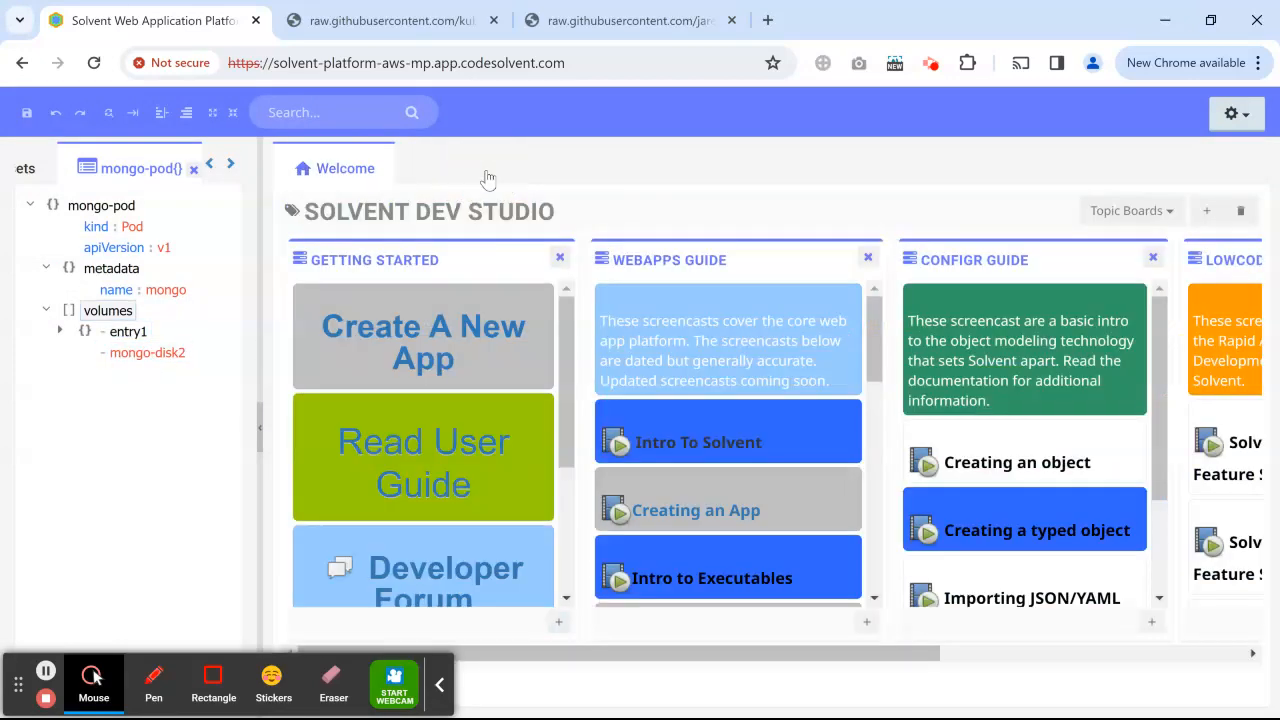
Step: Open the volumes list and enter "mongo-disk-"+new Date() as the value of a new unnamed entry
left_click(108, 311)
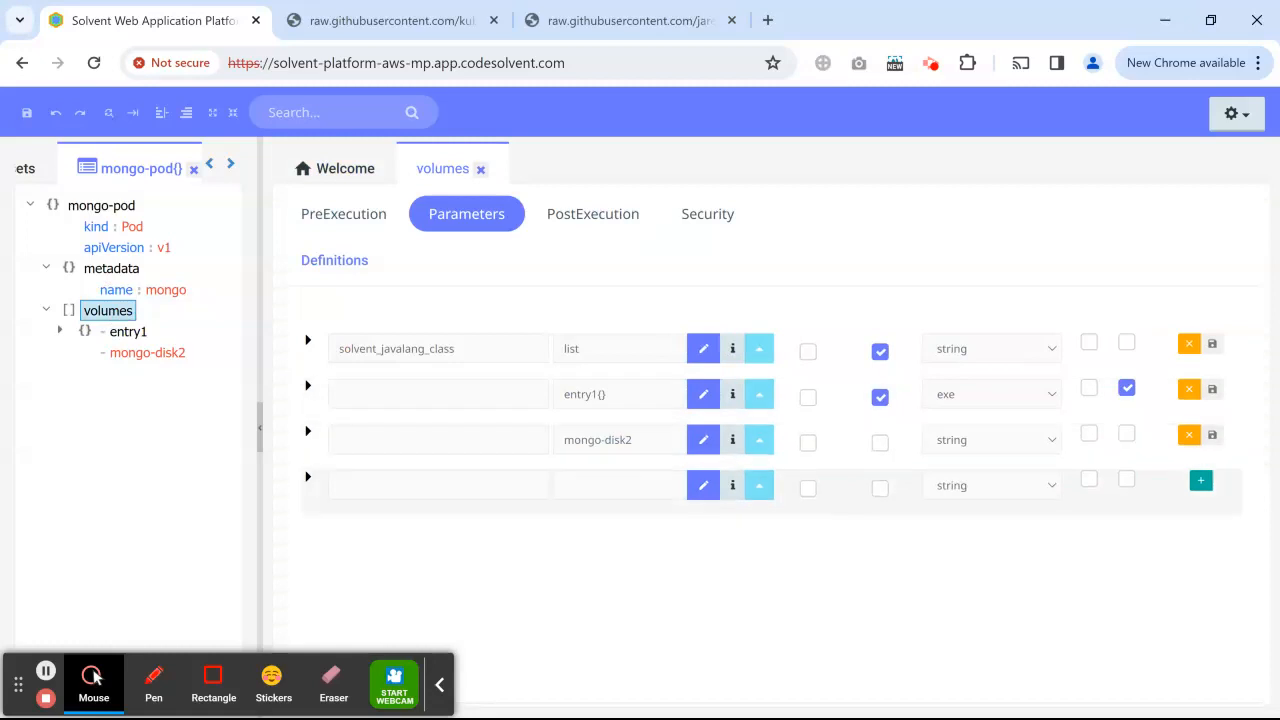
left_click(631, 482)
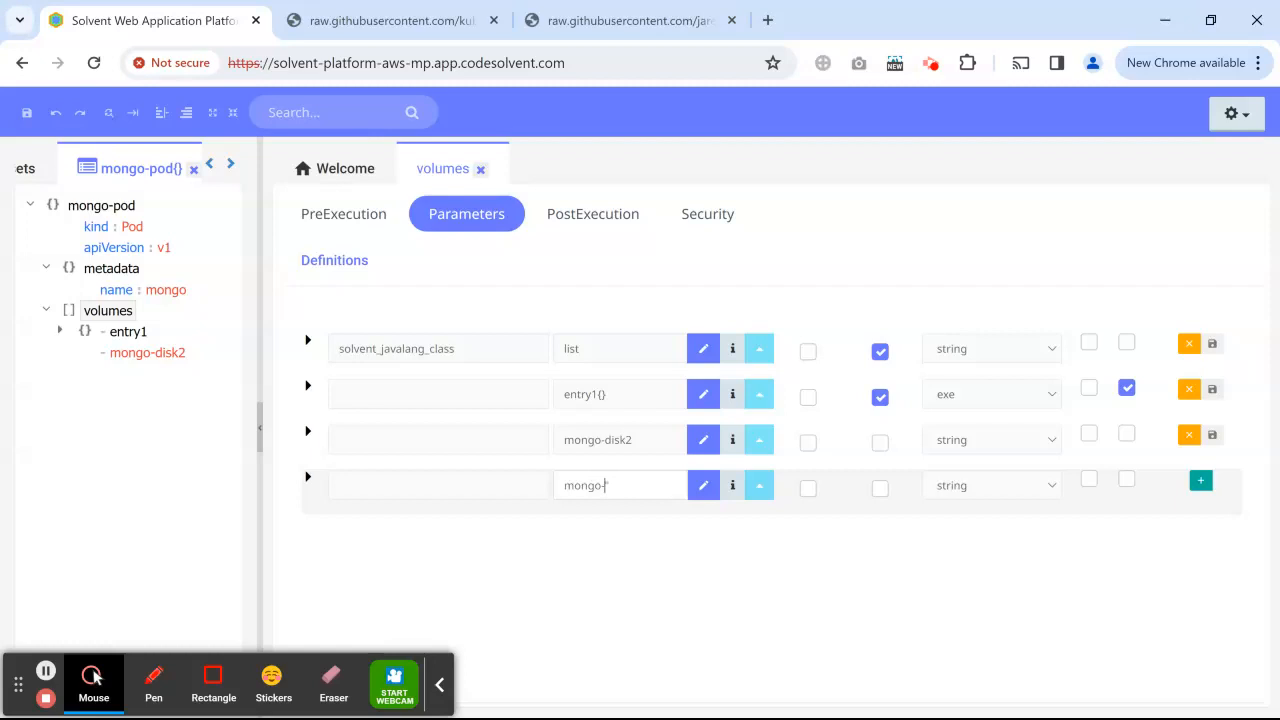
type("\"")
type("+new Date")
type("().get")
key("BackSpace")
key("BackSpace")
key("BackSpace")
key("BackSpace")
left_click(607, 487)
type("disk-")
Step: Set the new entry's type to Groovy, enable its second and fourth checkboxes, add it to volumes, and close the list's editor
left_click(977, 491)
left_click(971, 515)
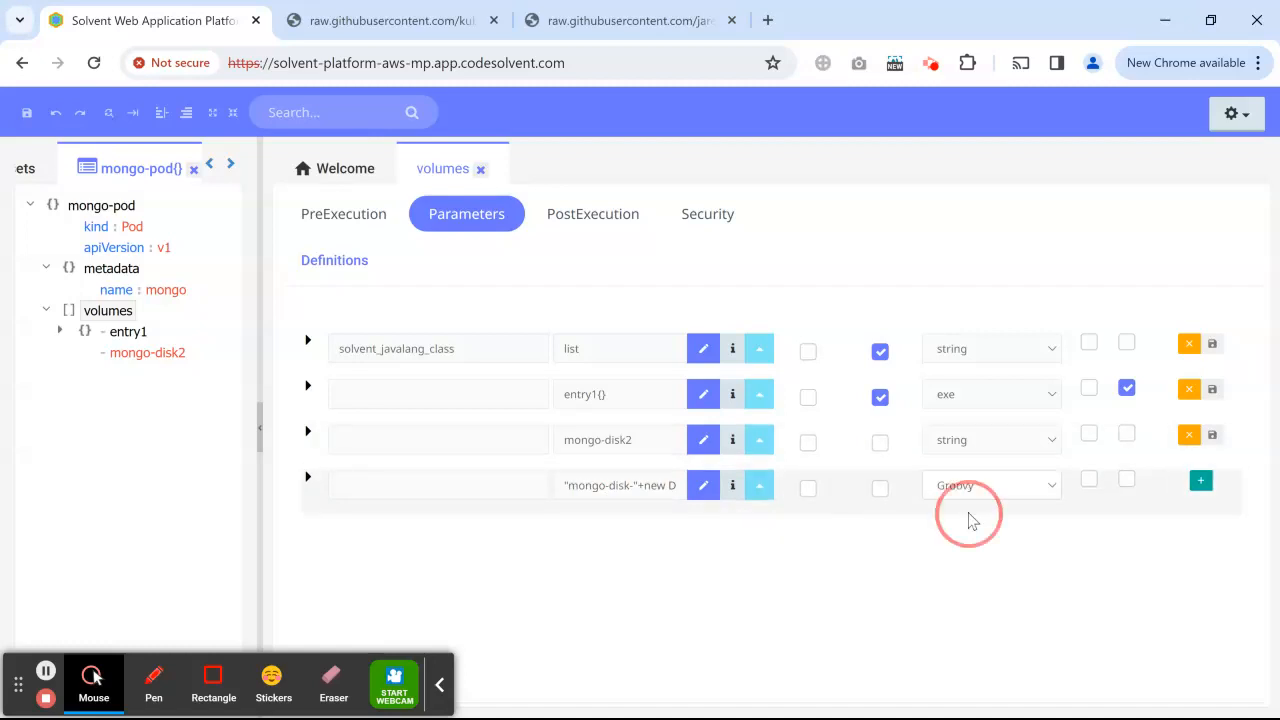
left_click(881, 490)
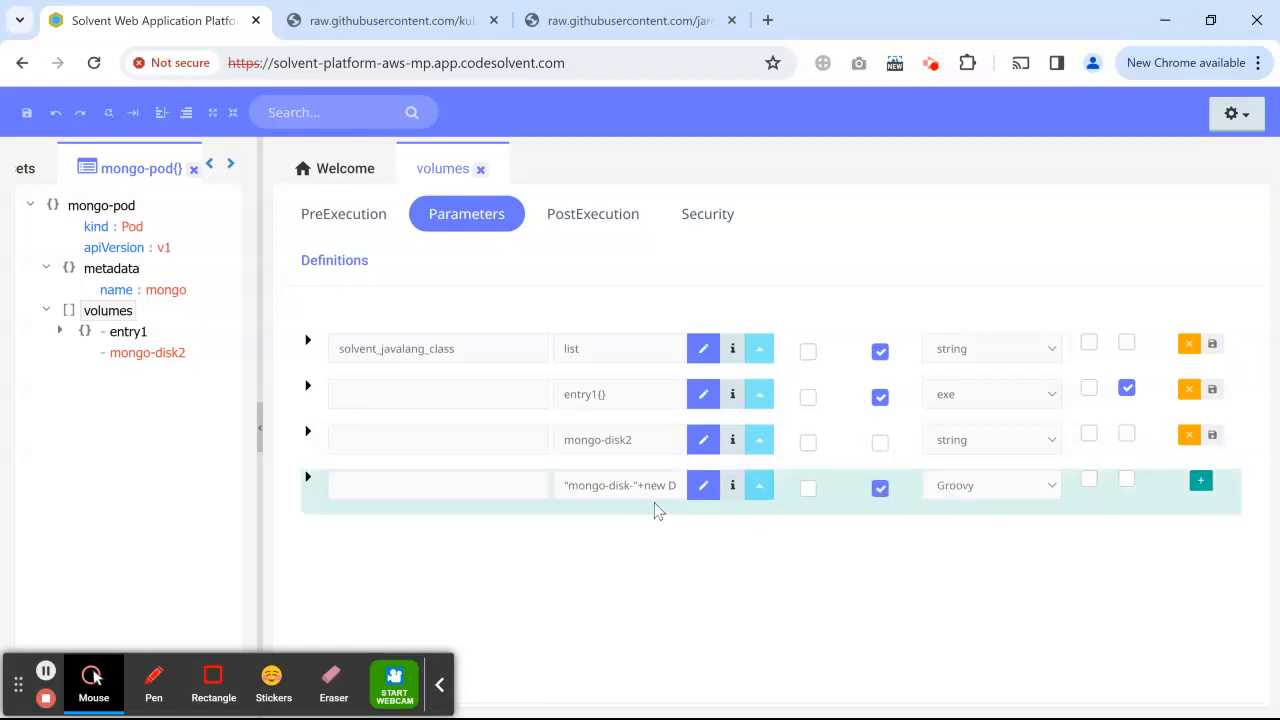
left_click(571, 484)
left_click(1126, 481)
left_click(1201, 481)
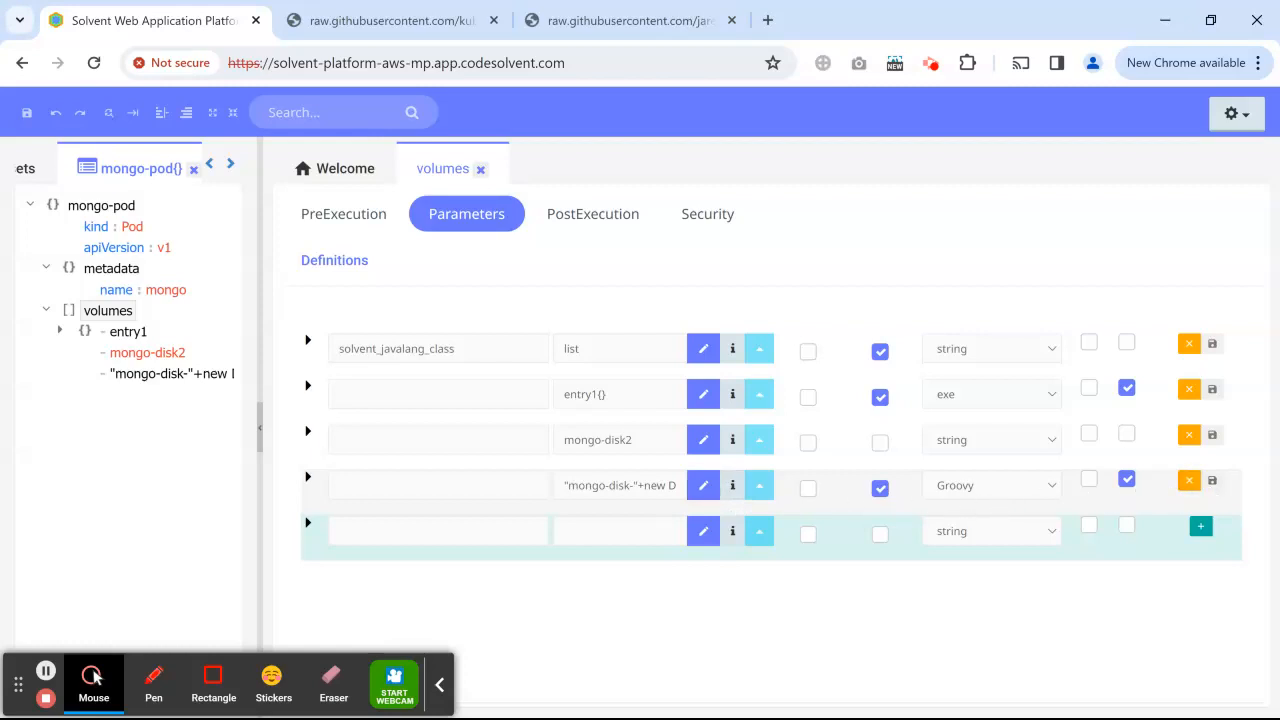
left_click_drag(645, 486, 707, 493)
left_click(707, 493)
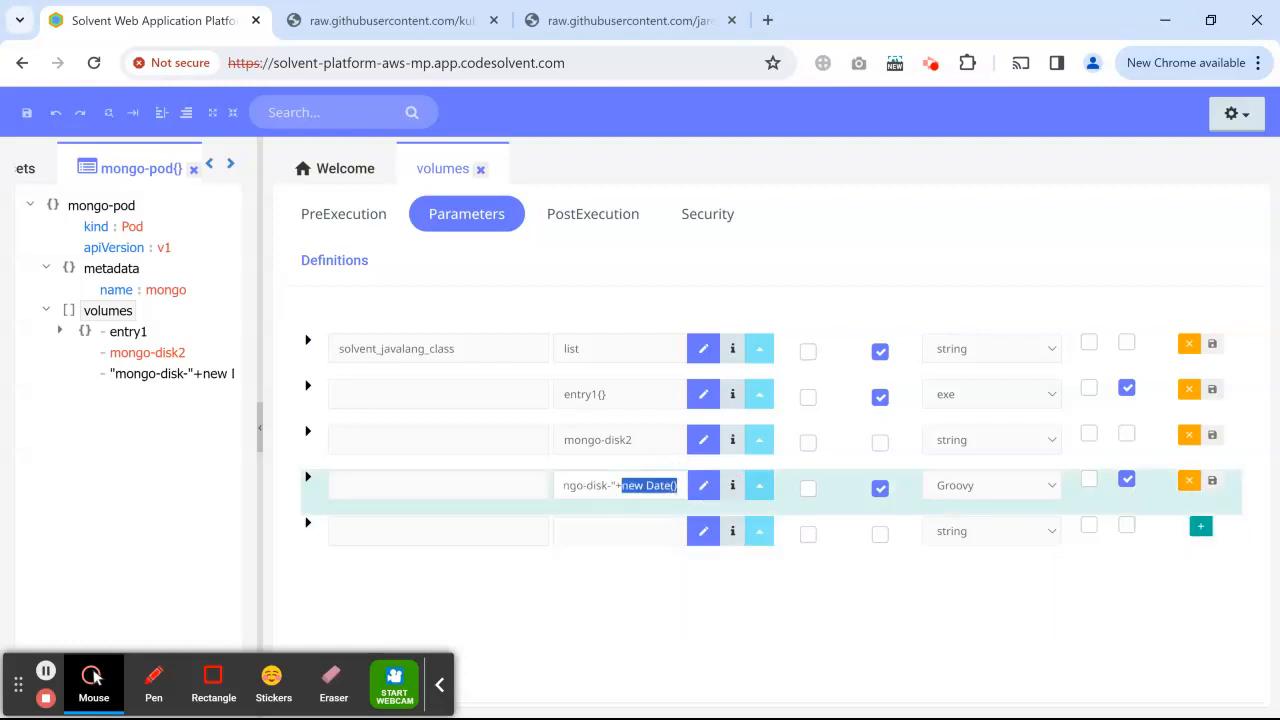
left_click(645, 281)
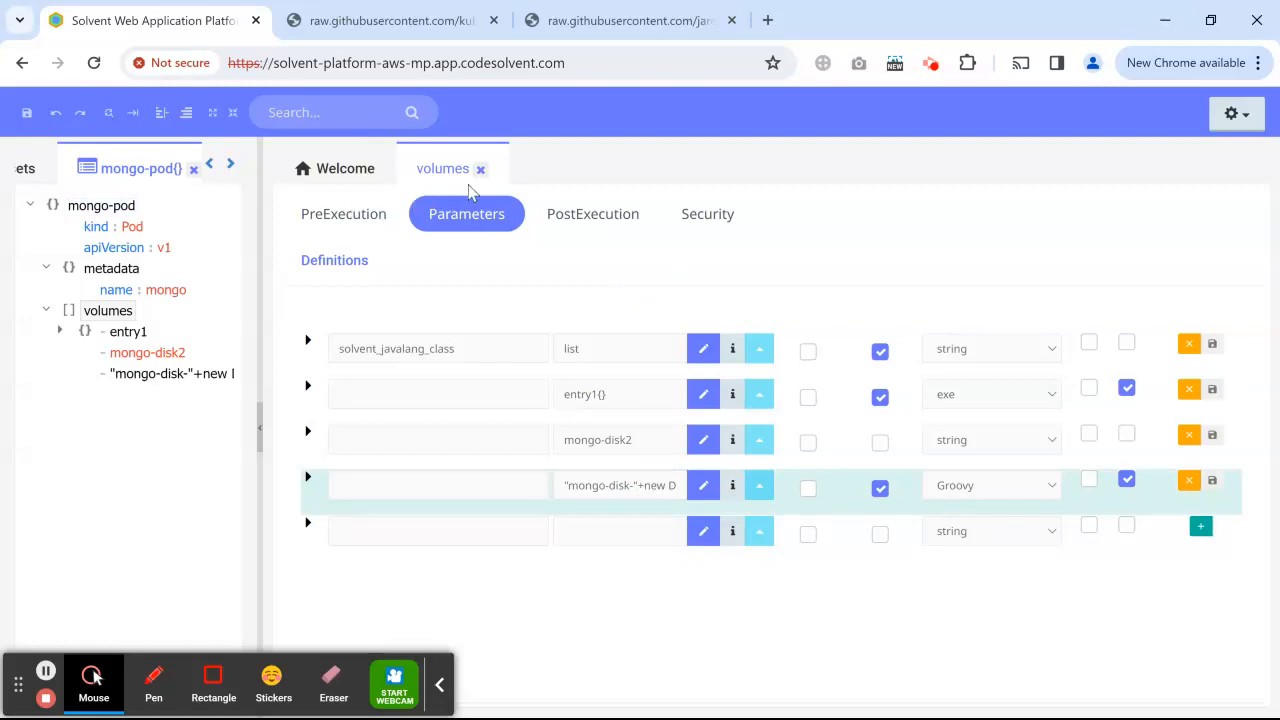
left_click(480, 169)
Step: Open the security definitions of the mongo-pod object and disable Server side only
left_click(110, 207)
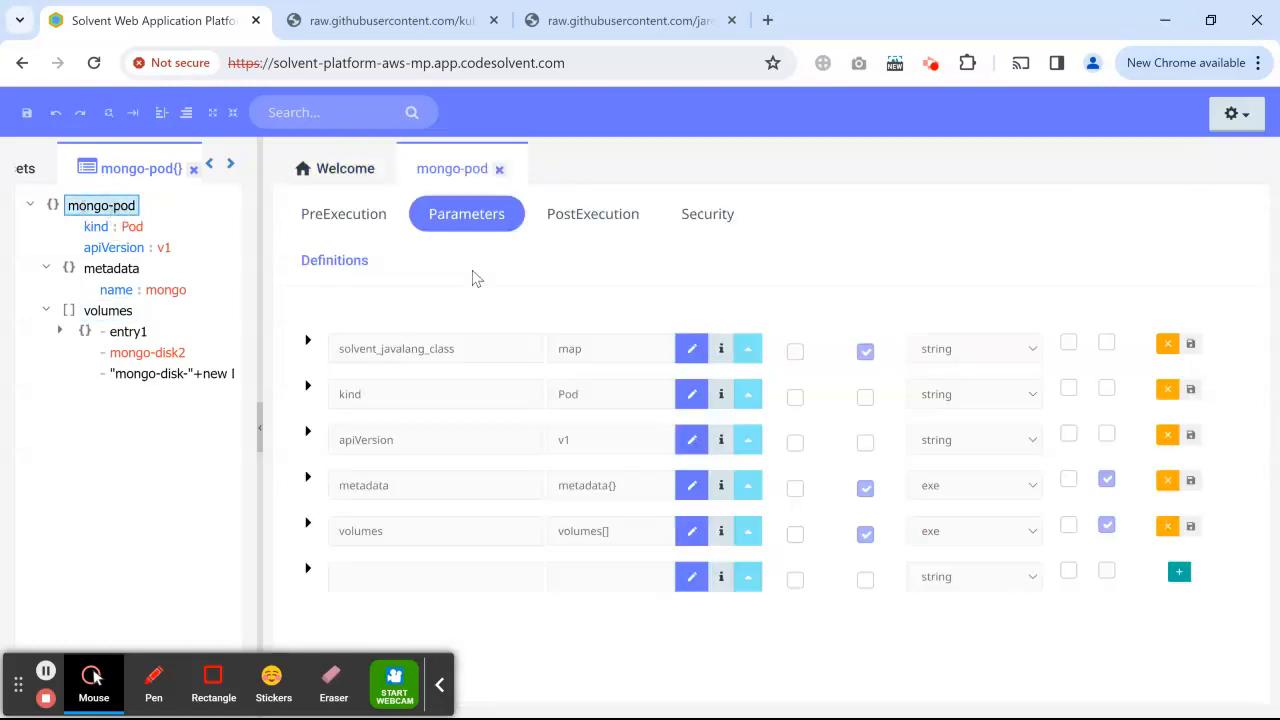
left_click(718, 216)
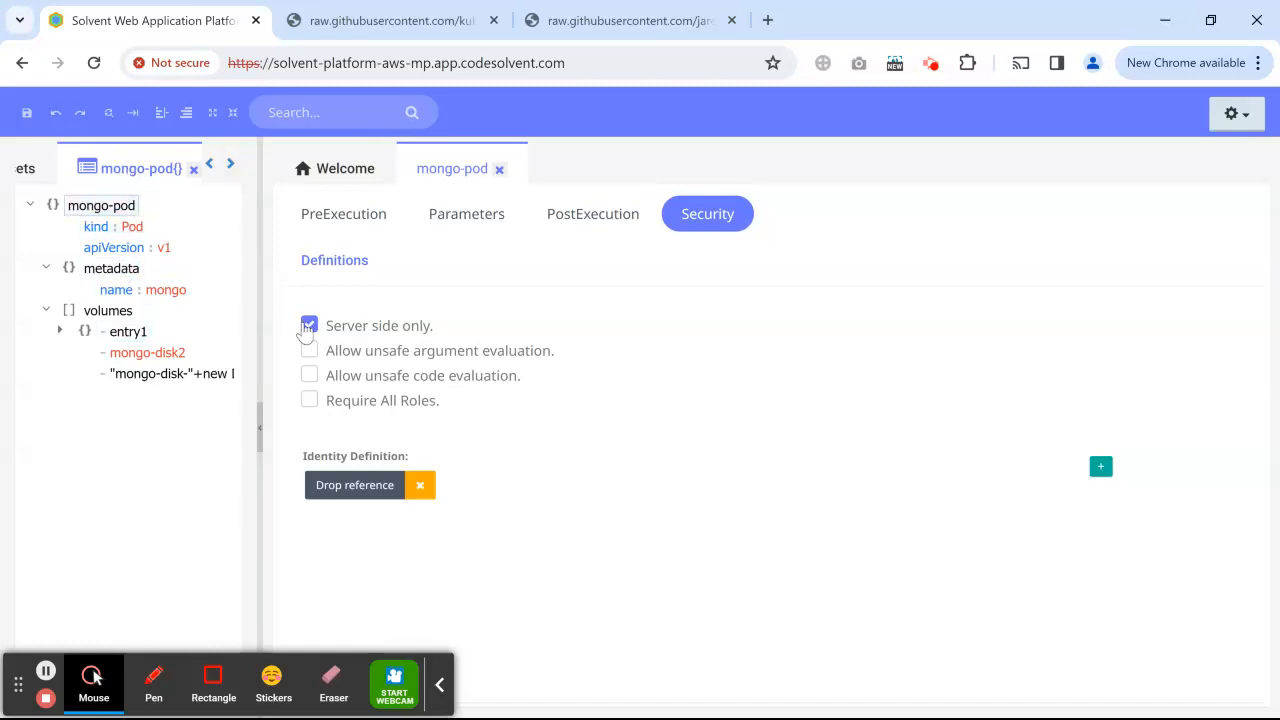
left_click(310, 328)
Step: Open mongo-pod's generated JSON in the browser, examine the volumes entries and the evaluated date, and close the output
right_click(117, 210)
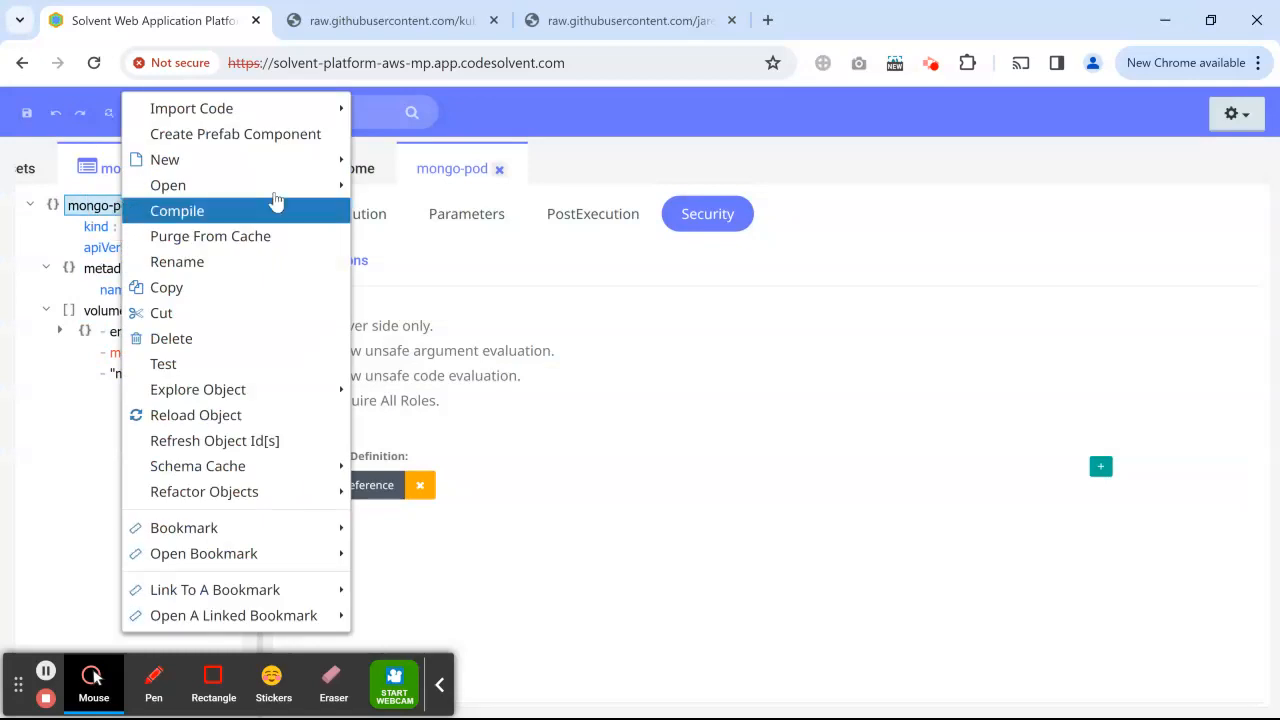
mouse_move(300, 188)
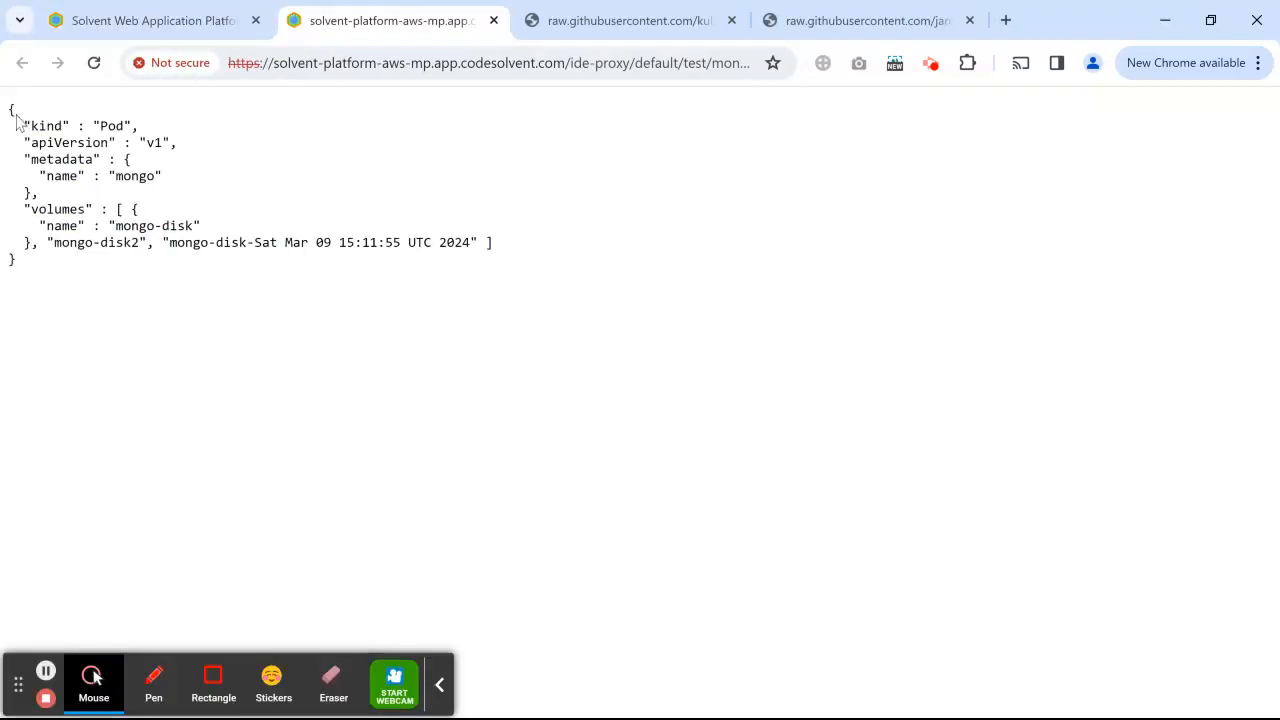
left_click_drag(16, 118, 34, 303)
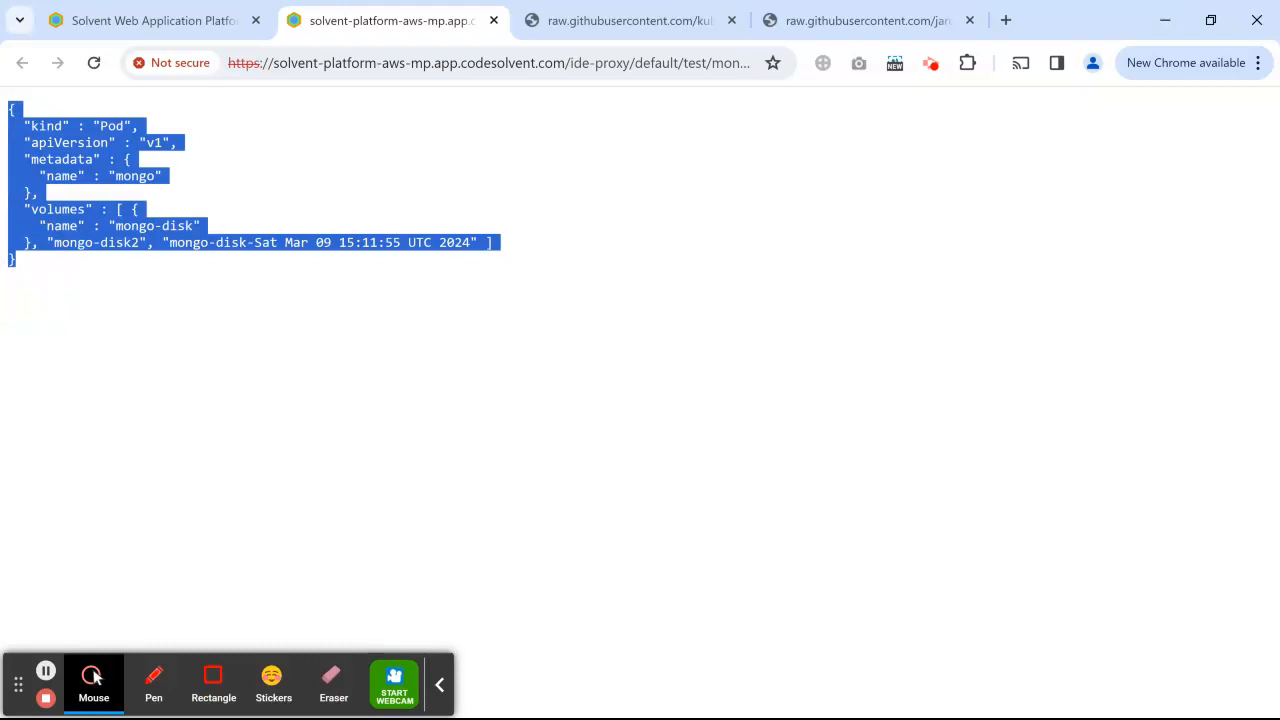
left_click(251, 260)
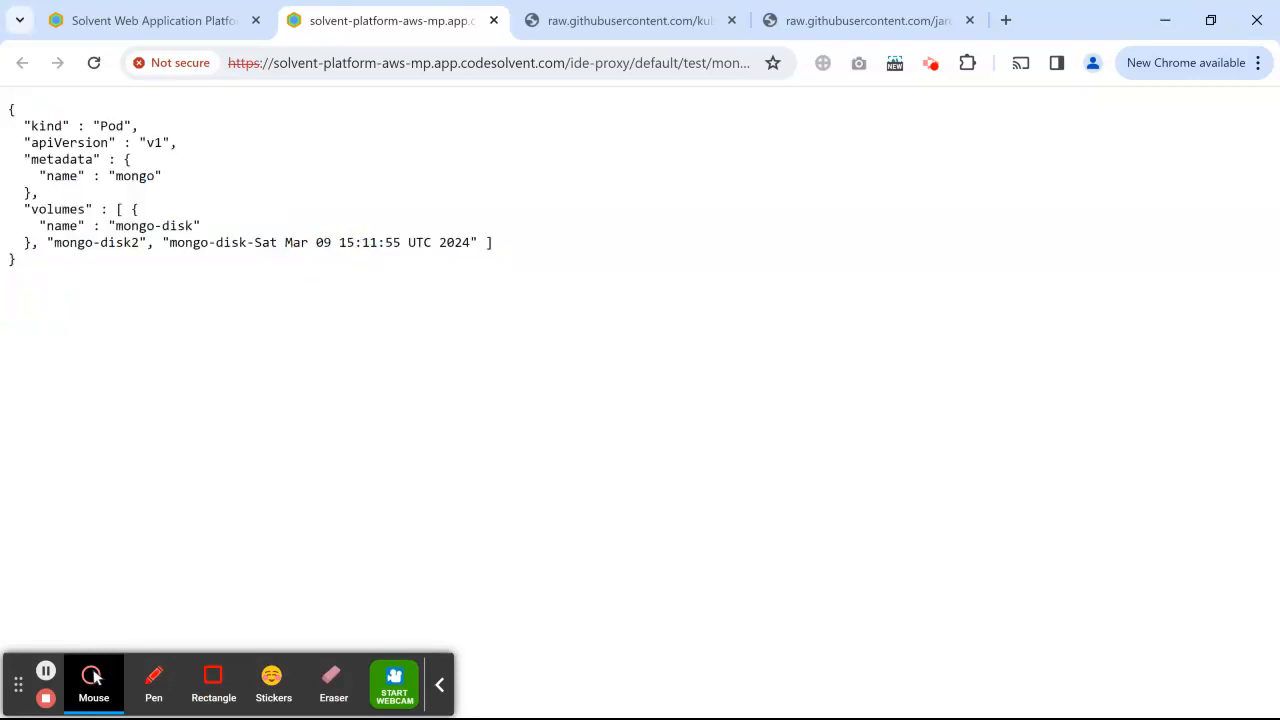
left_click_drag(254, 242, 471, 244)
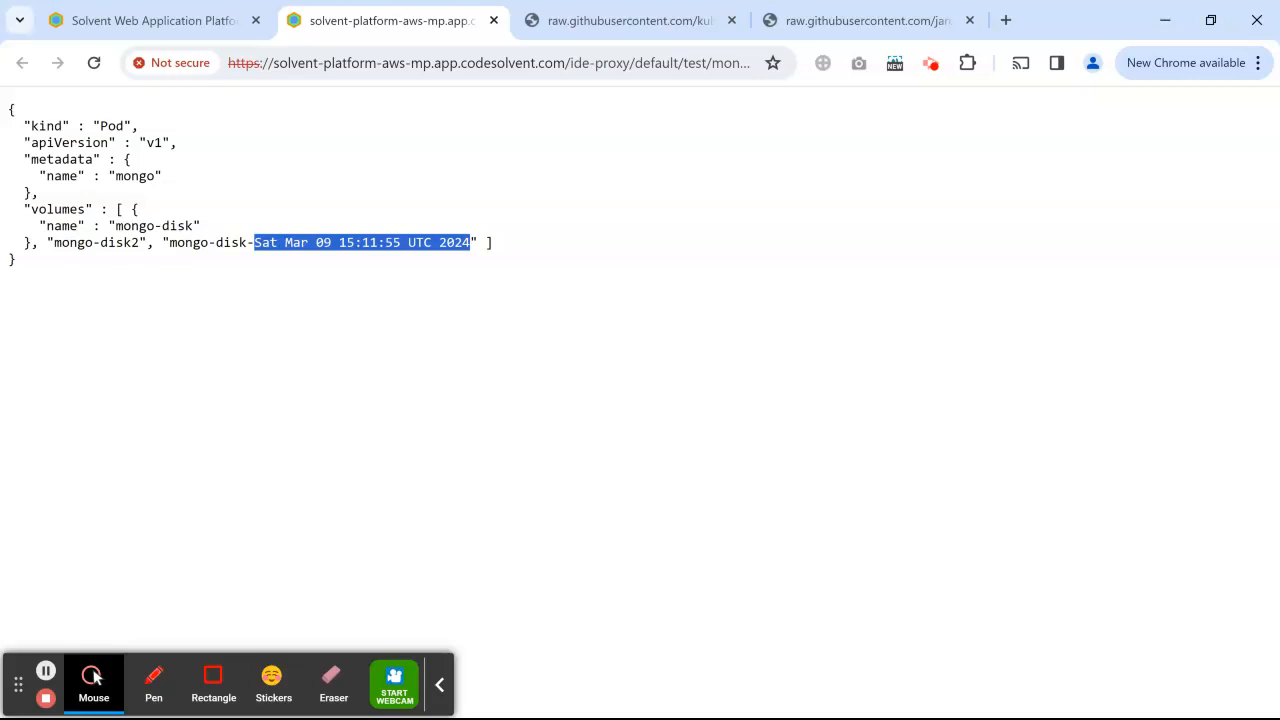
left_click_drag(34, 244, 28, 207)
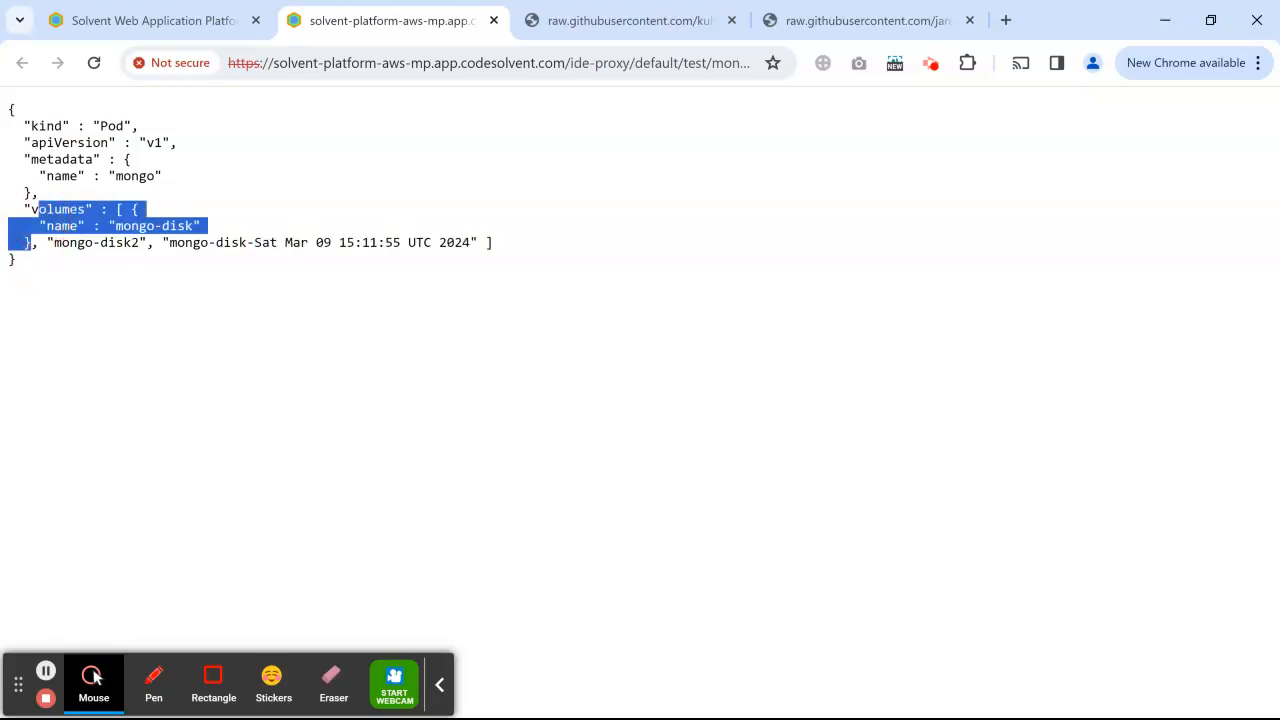
left_click(296, 277)
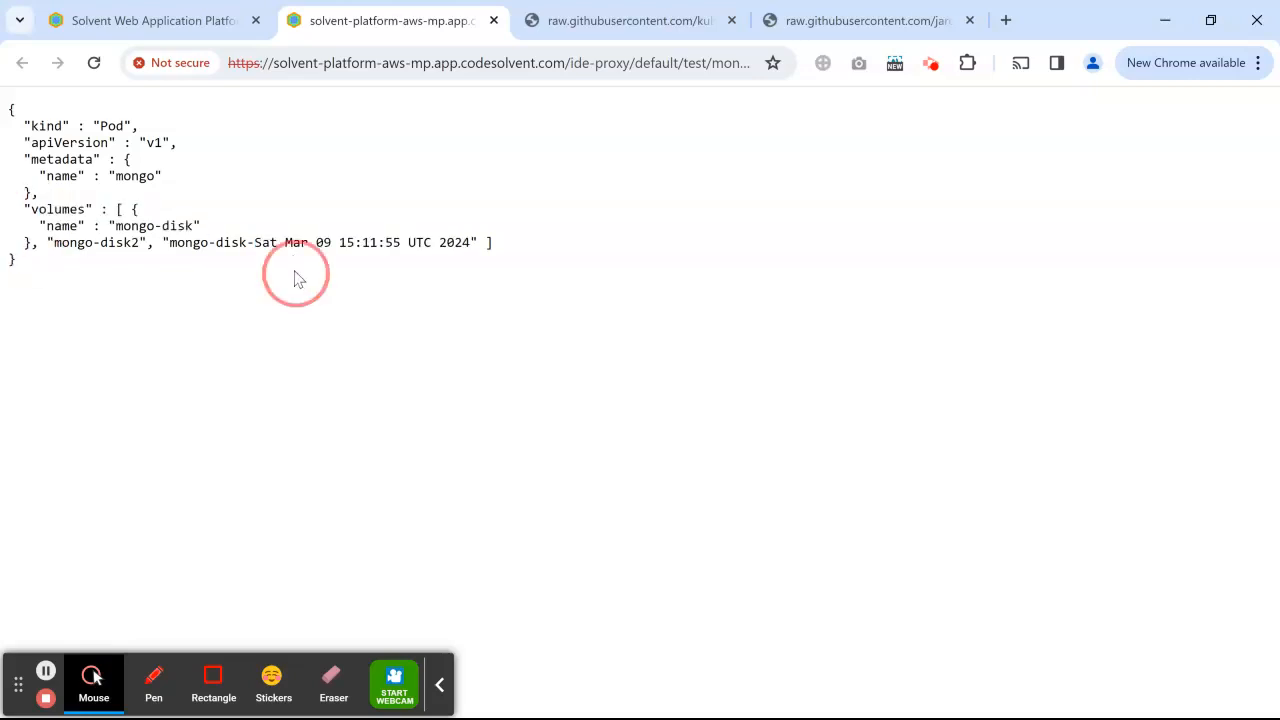
left_click(493, 21)
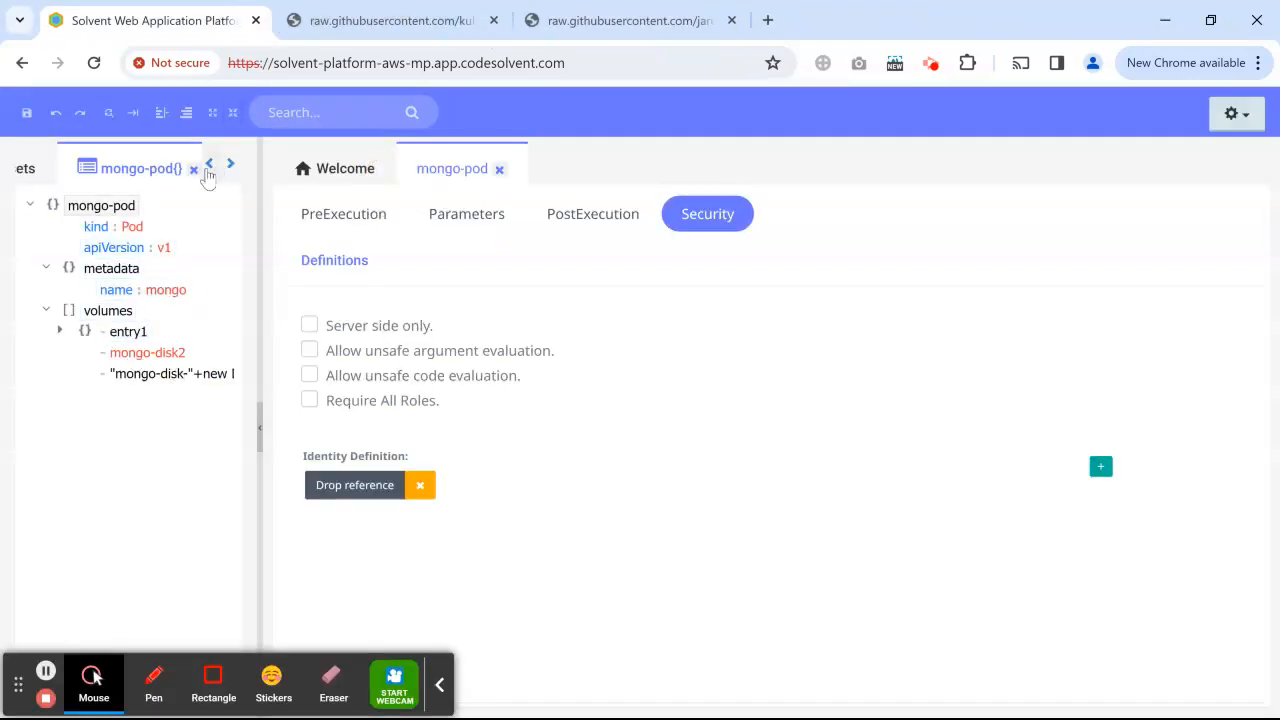
Step: Close the mongo-pod object tree, copy the URL of the Kubernetes mongo-pod.json file, and return to Solvent Dev Studio
left_click(194, 170)
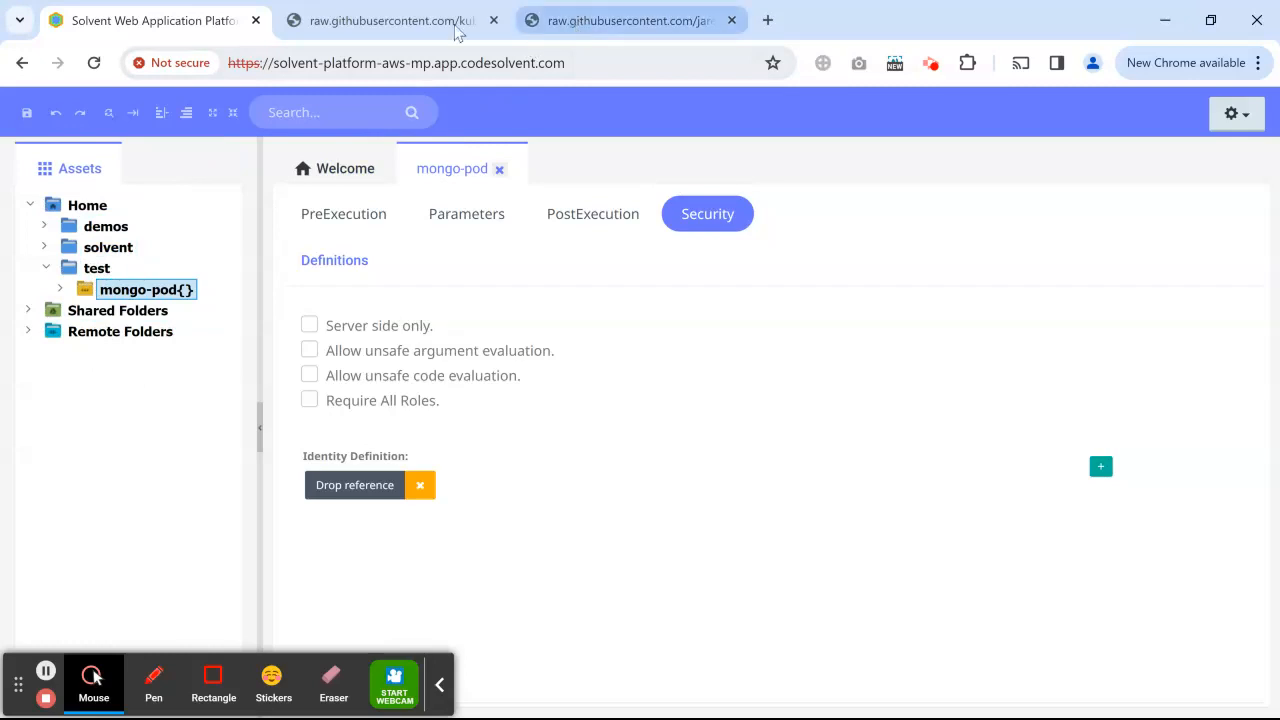
left_click(410, 25)
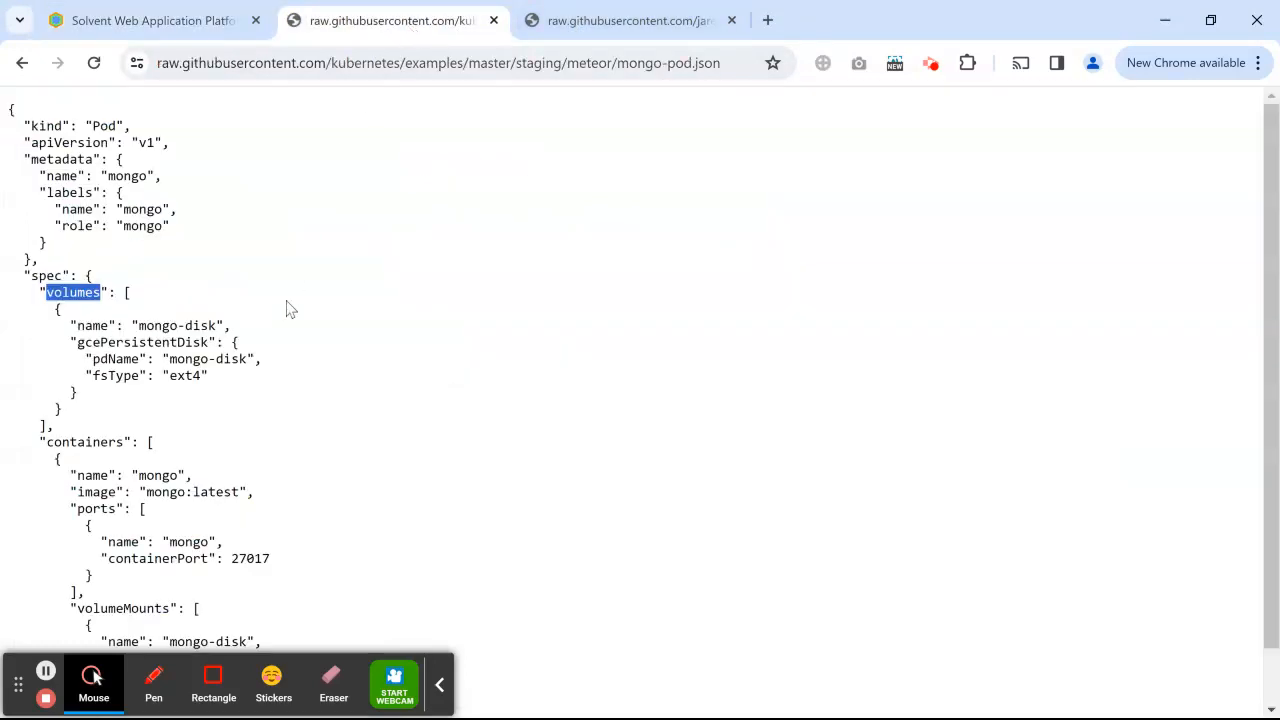
scroll(292, 317, "down", 1)
scroll(292, 317, "up", 1)
key("ctrl+l")
key("ctrl+c")
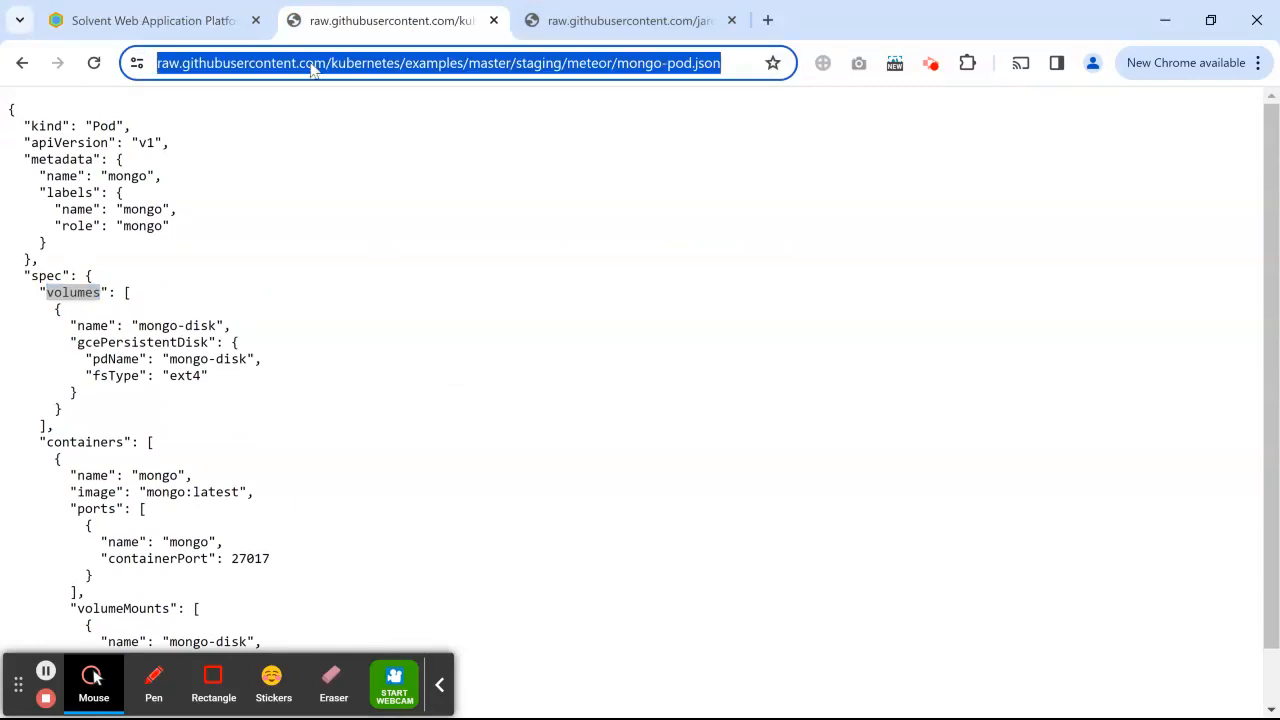
left_click(218, 24)
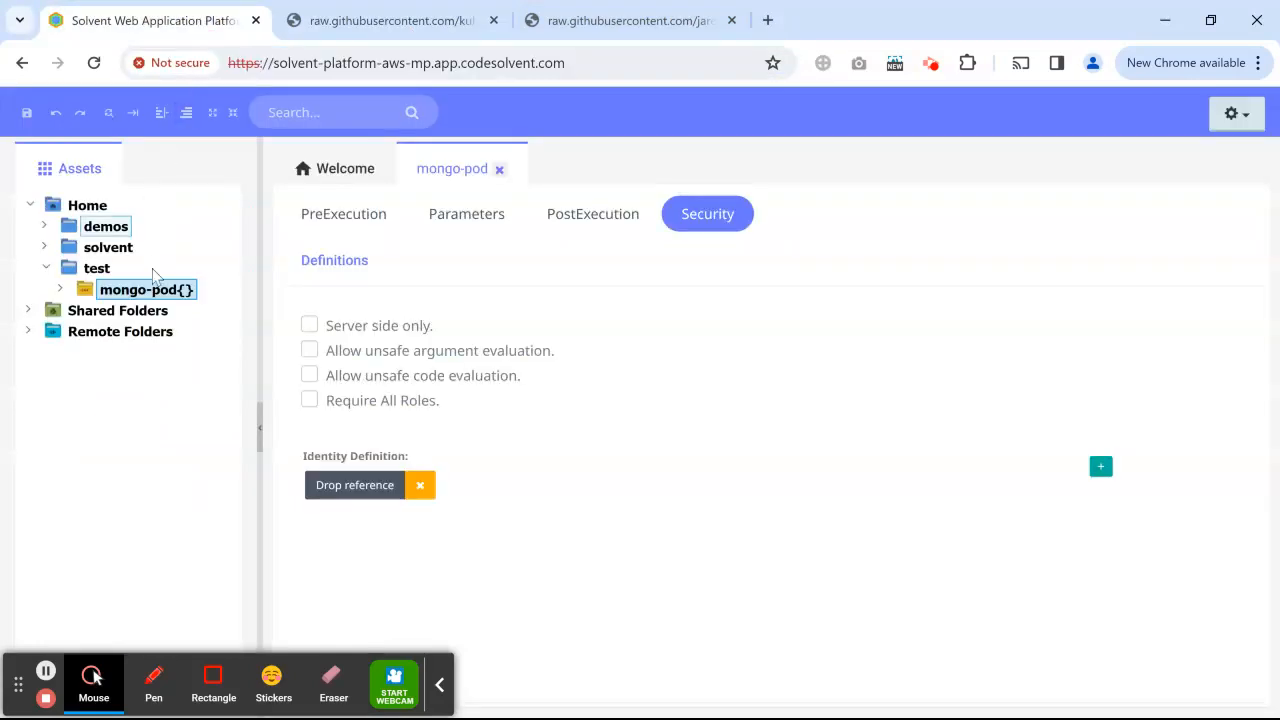
Step: Close the mongo-pod editor and rename the mongo-pod{} object in the test folder to mongo-podx{}
left_click(499, 169)
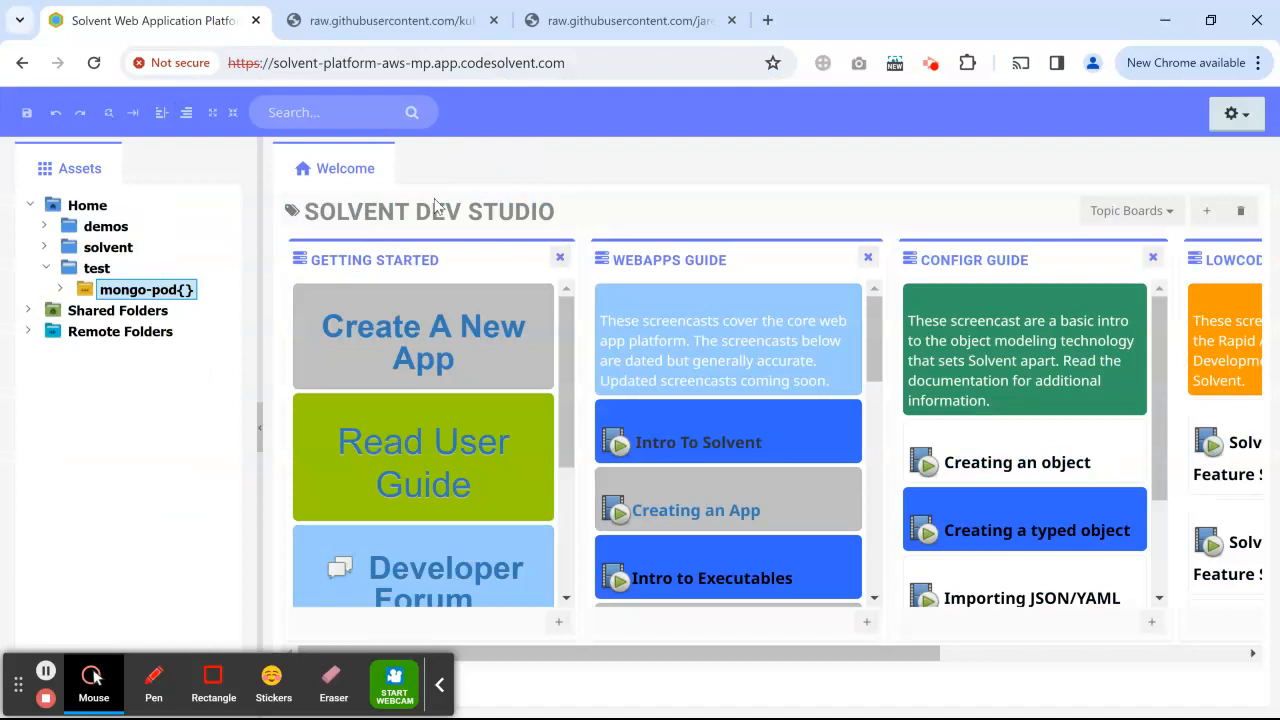
right_click(133, 298)
scroll(160, 360, "down", 1)
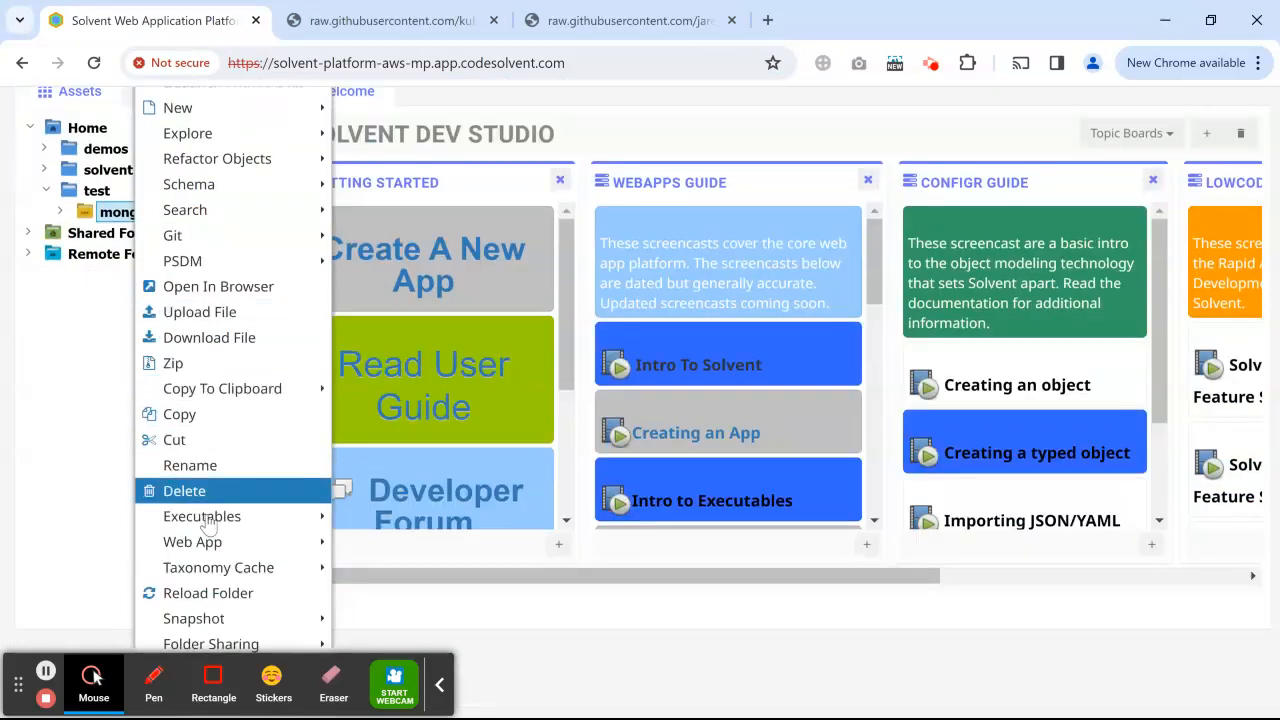
left_click(226, 466)
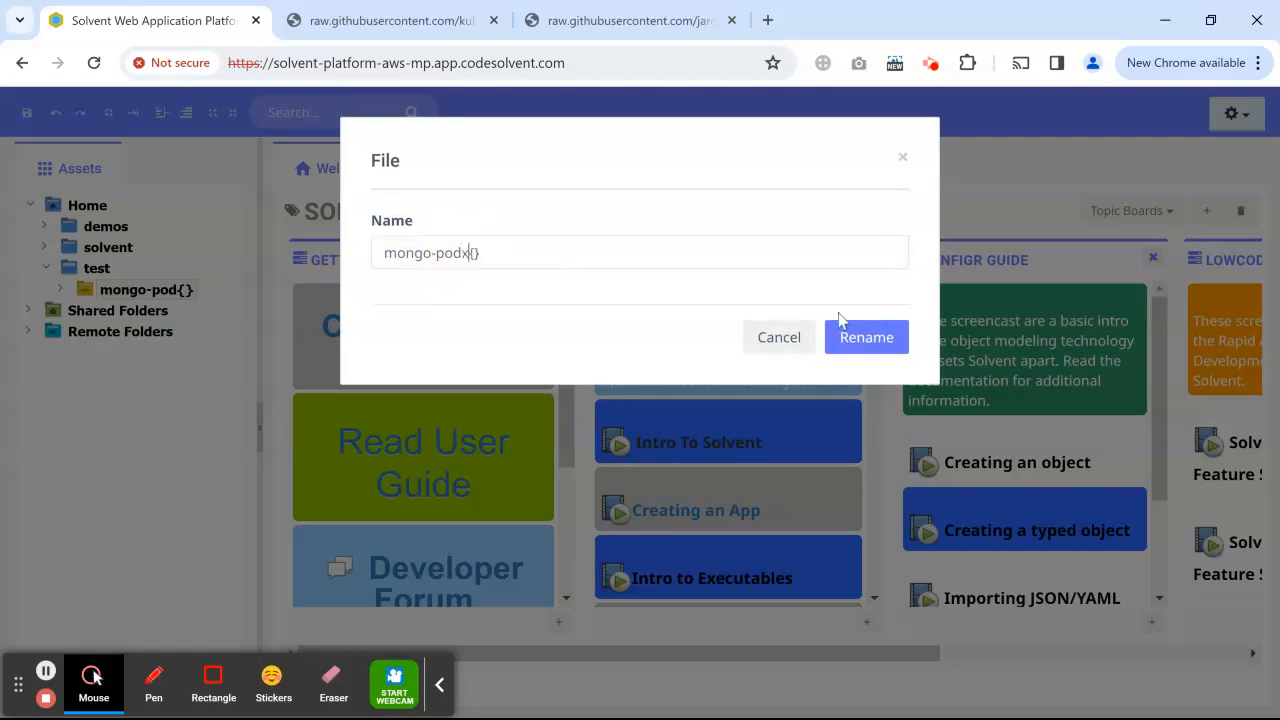
type("x")
left_click(872, 337)
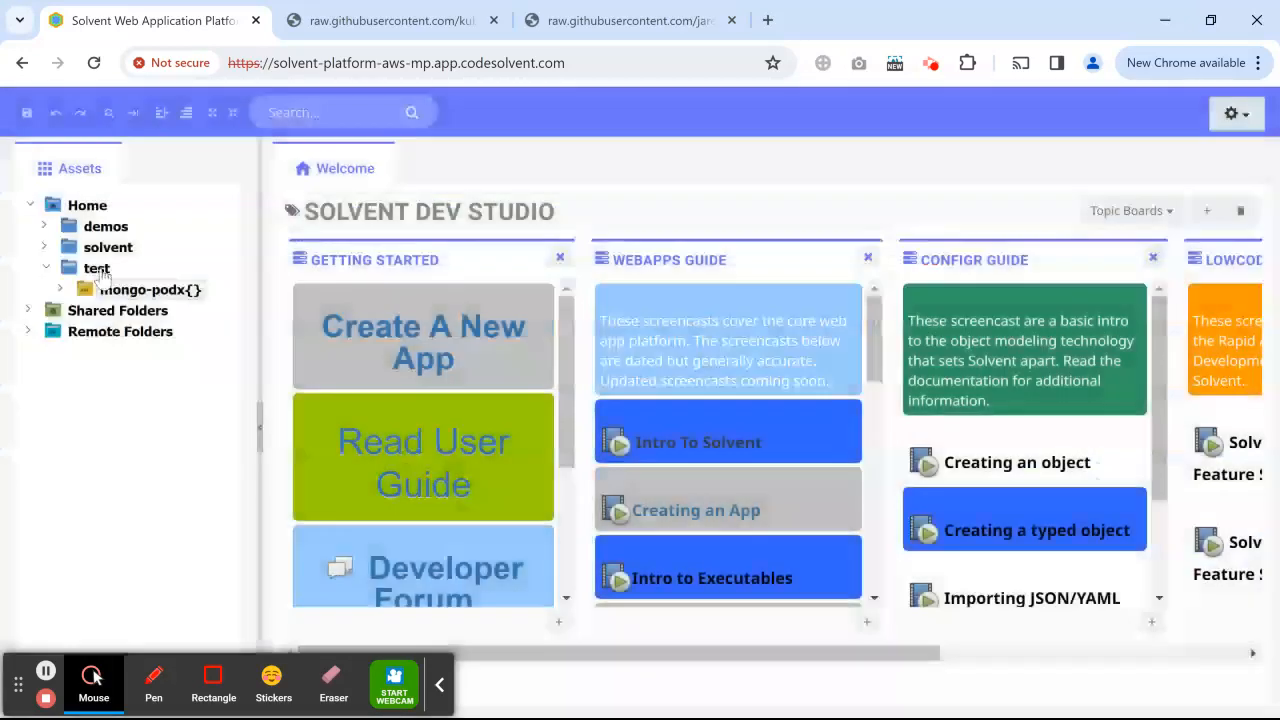
Step: Download mongo-pod.json from the copied URL into the test folder and expand the folder
right_click(100, 275)
scroll(145, 282, "down", 1)
mouse_move(170, 272)
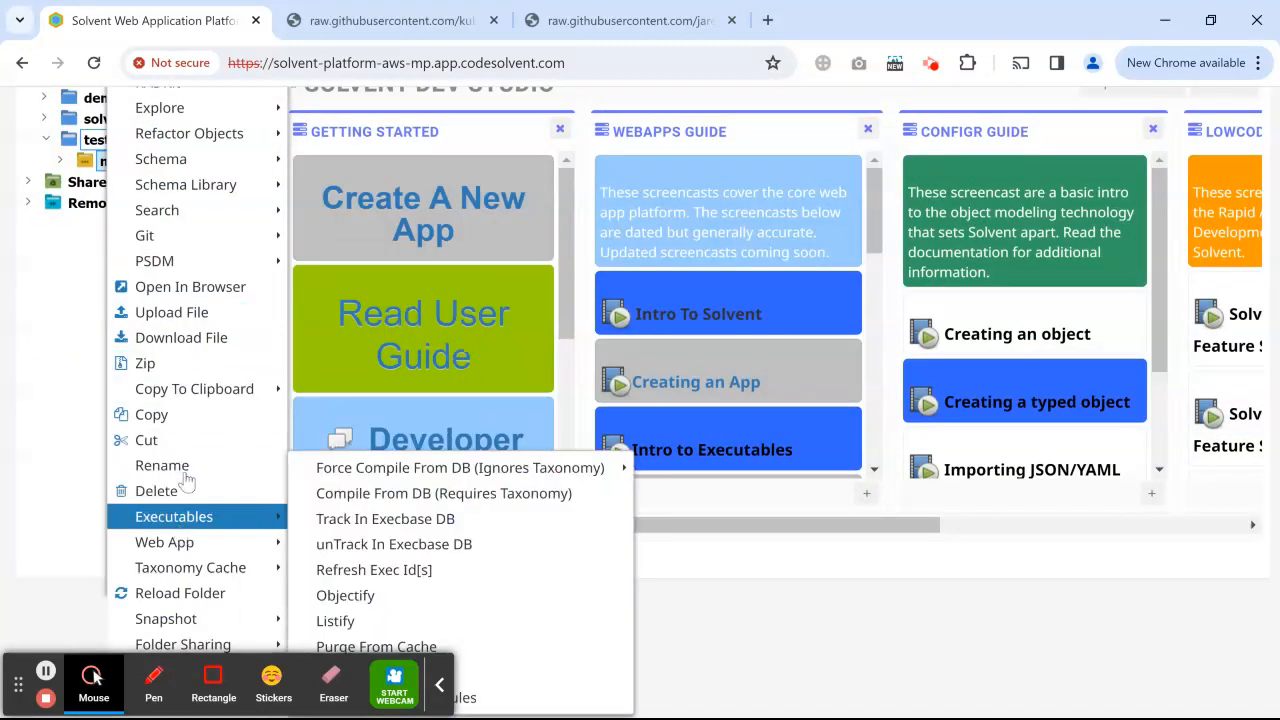
left_click(180, 337)
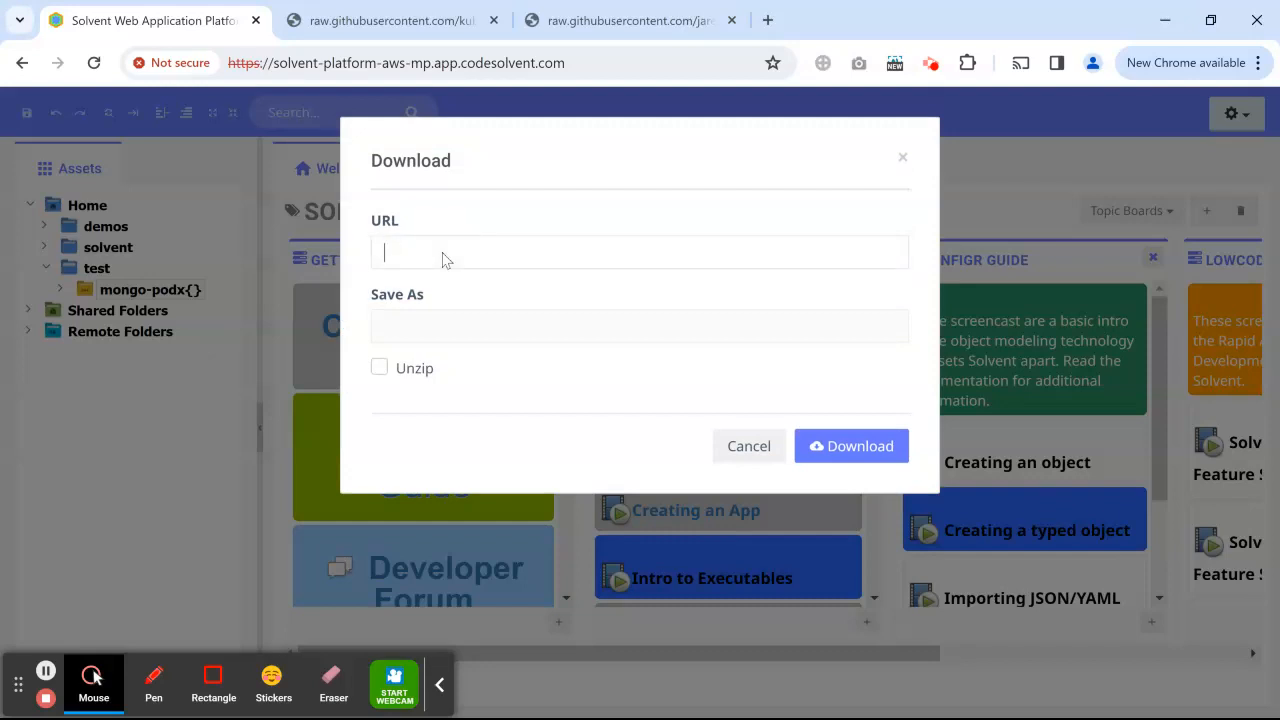
key("ctrl+v")
left_click(878, 455)
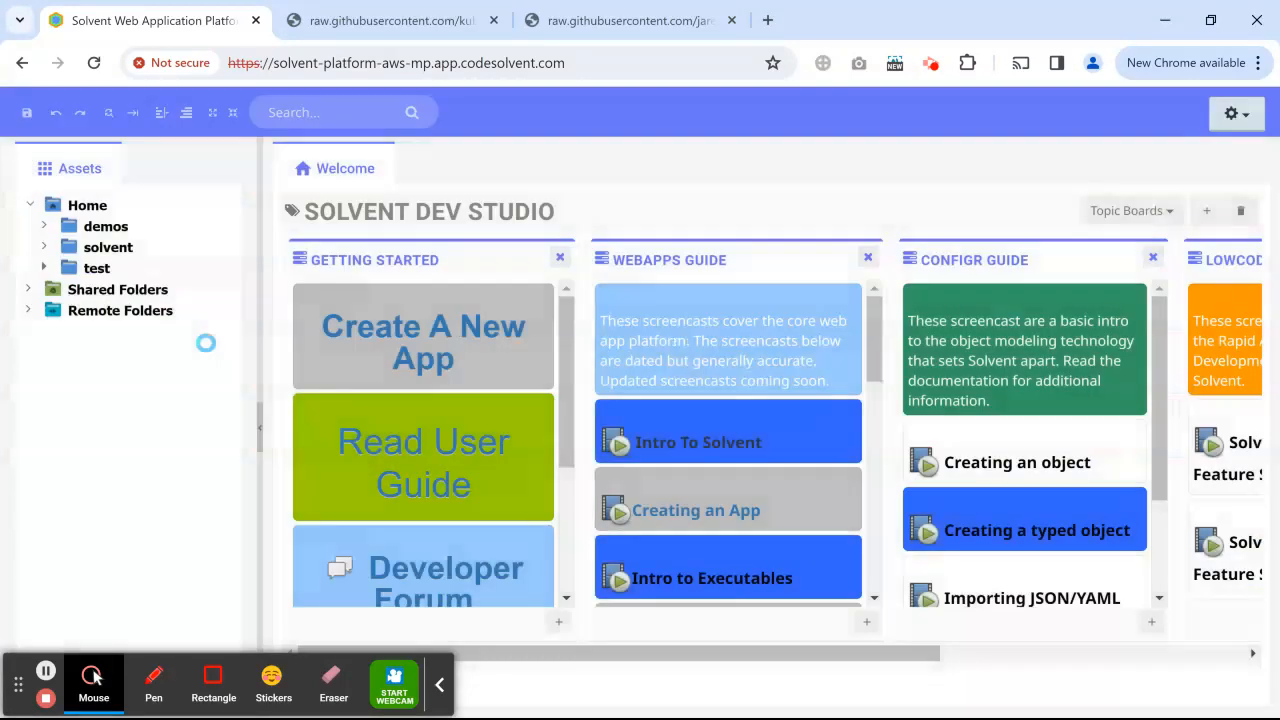
left_click(44, 268)
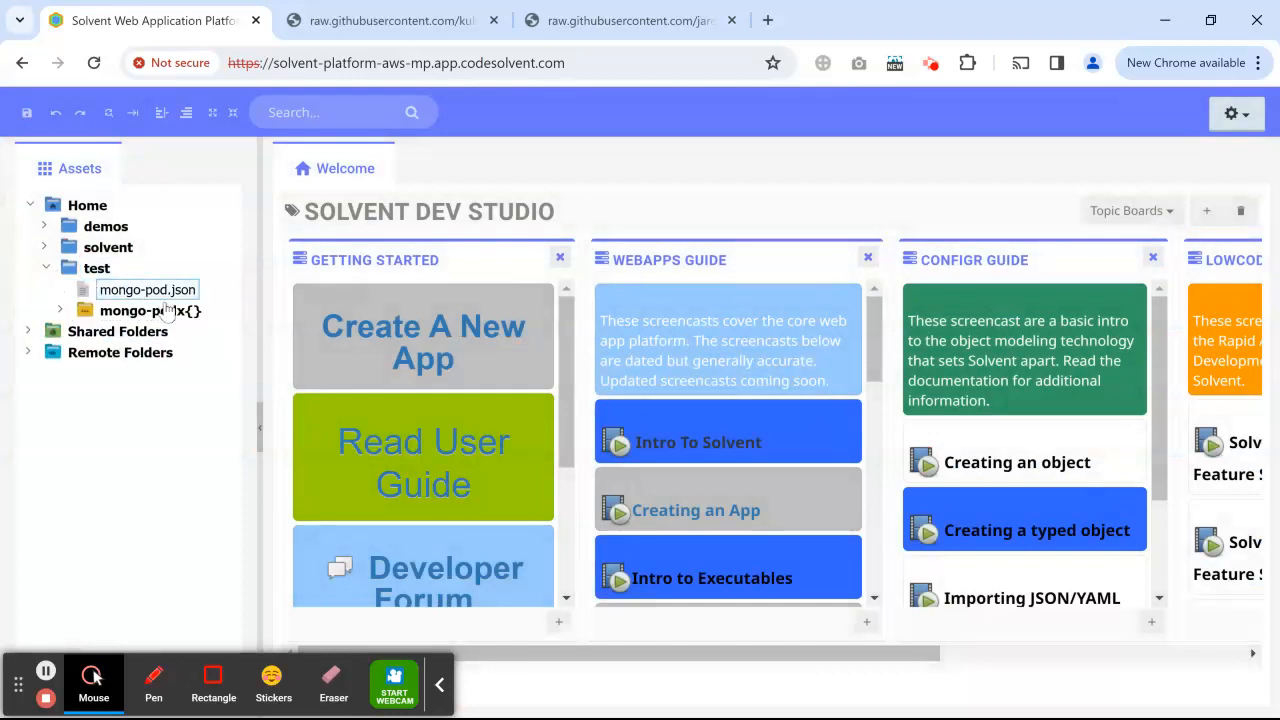
Step: Objectify mongo-pod.json and open the resulting mongo-pod{} object, loading it fully
right_click(166, 296)
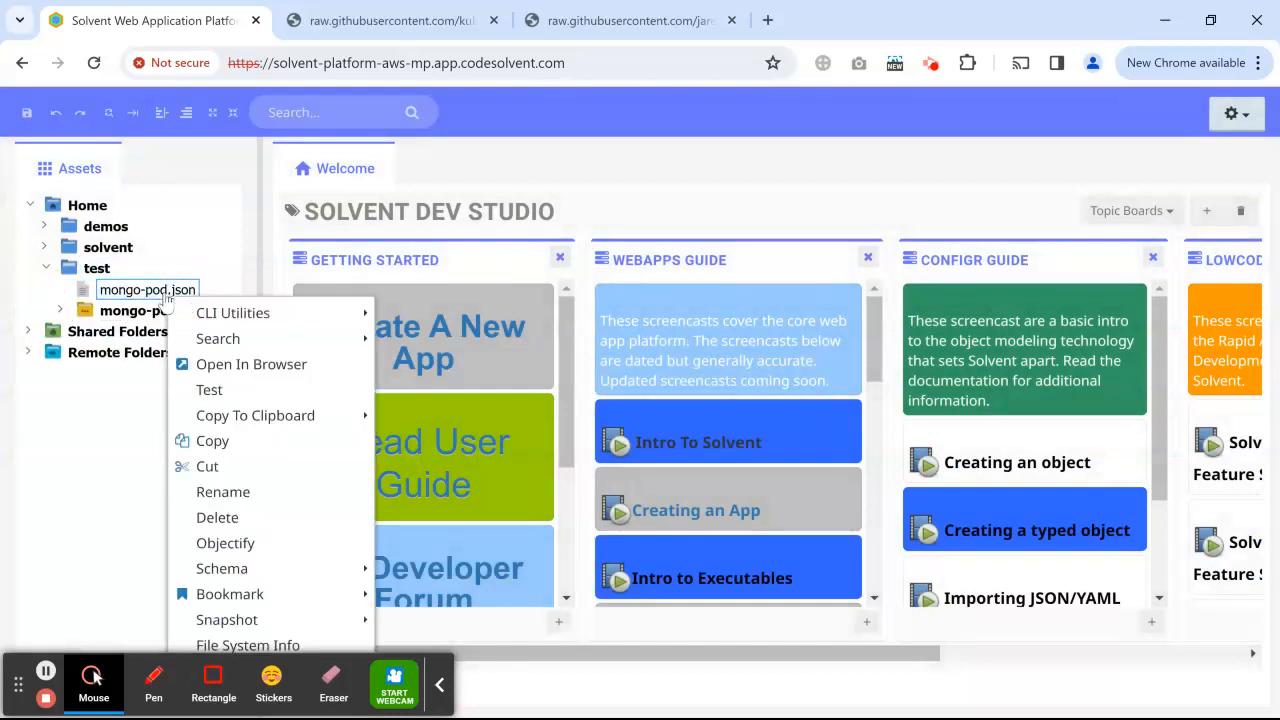
left_click(243, 545)
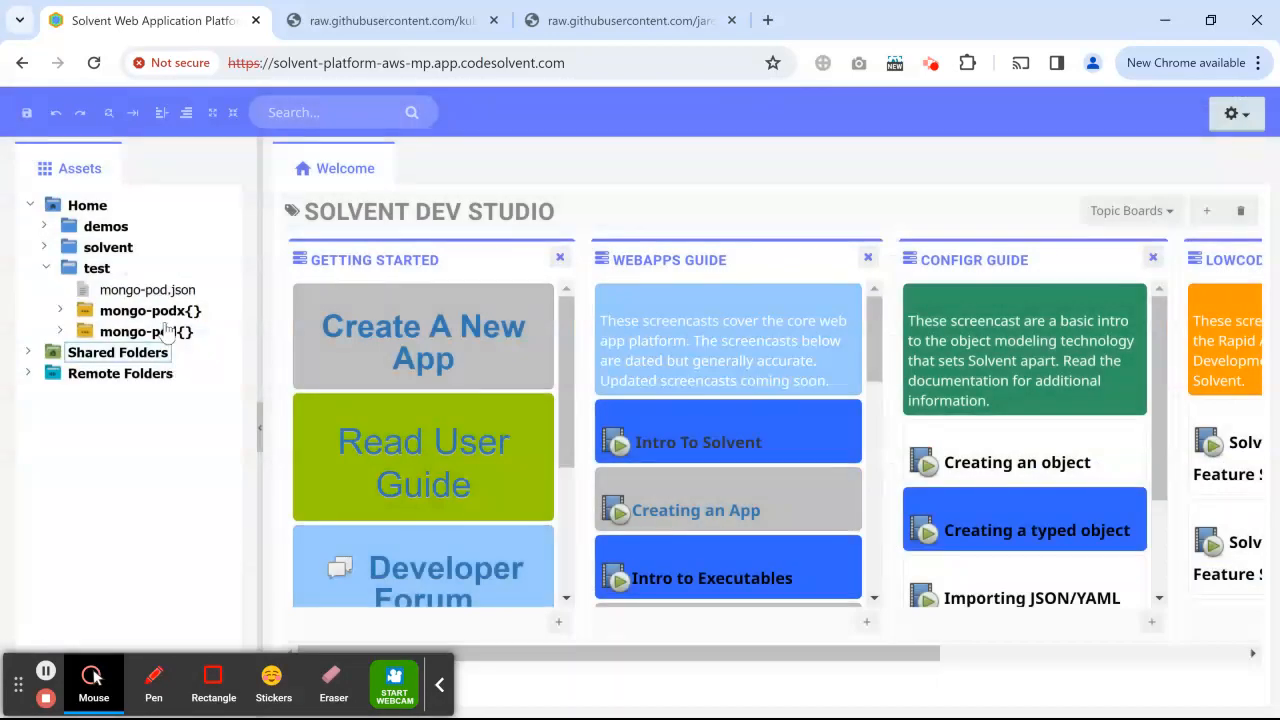
left_click(163, 341)
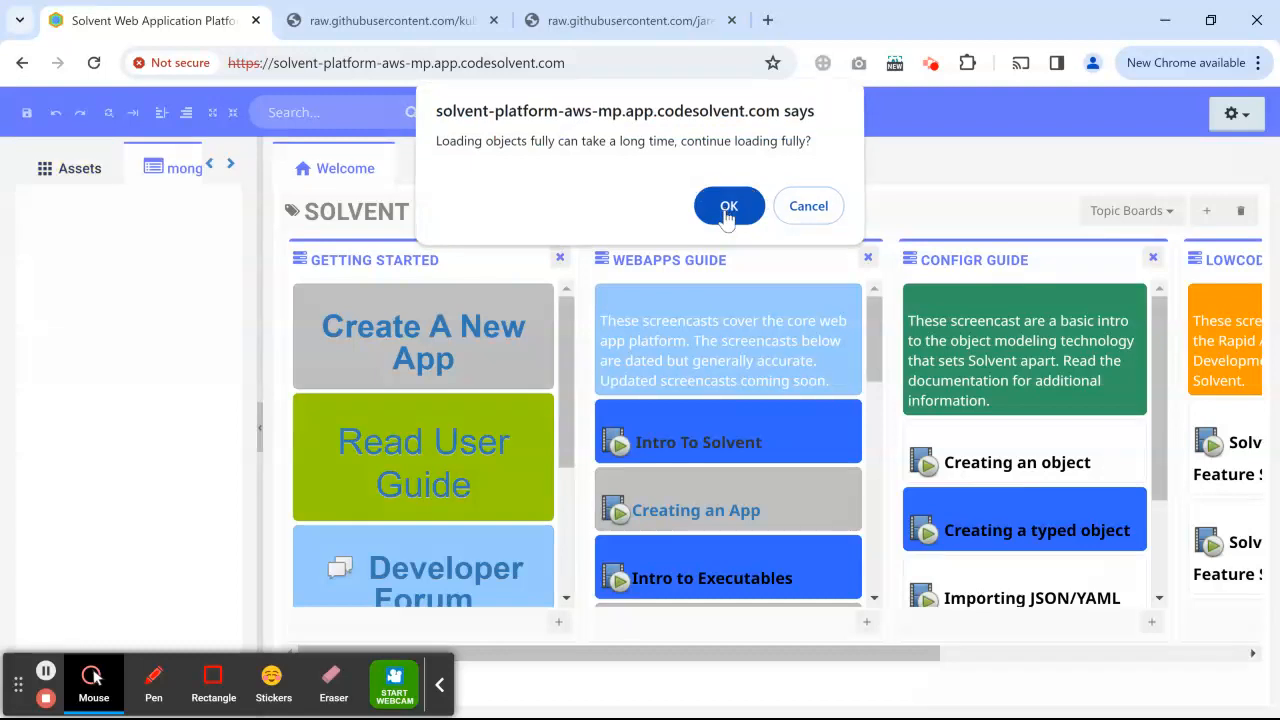
left_click(728, 208)
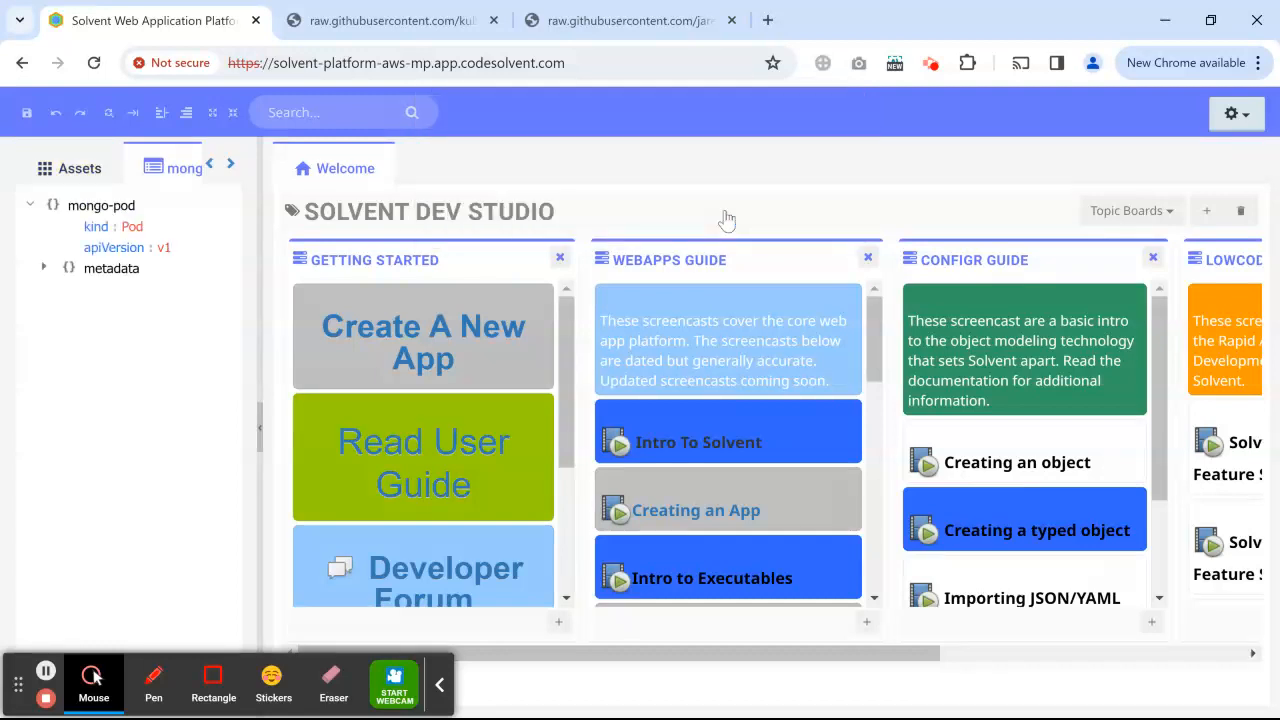
Step: Expand the metadata, labels and spec nodes of the mongo-pod object tree and compare them with the source JSON
left_click(45, 269)
left_click(61, 311)
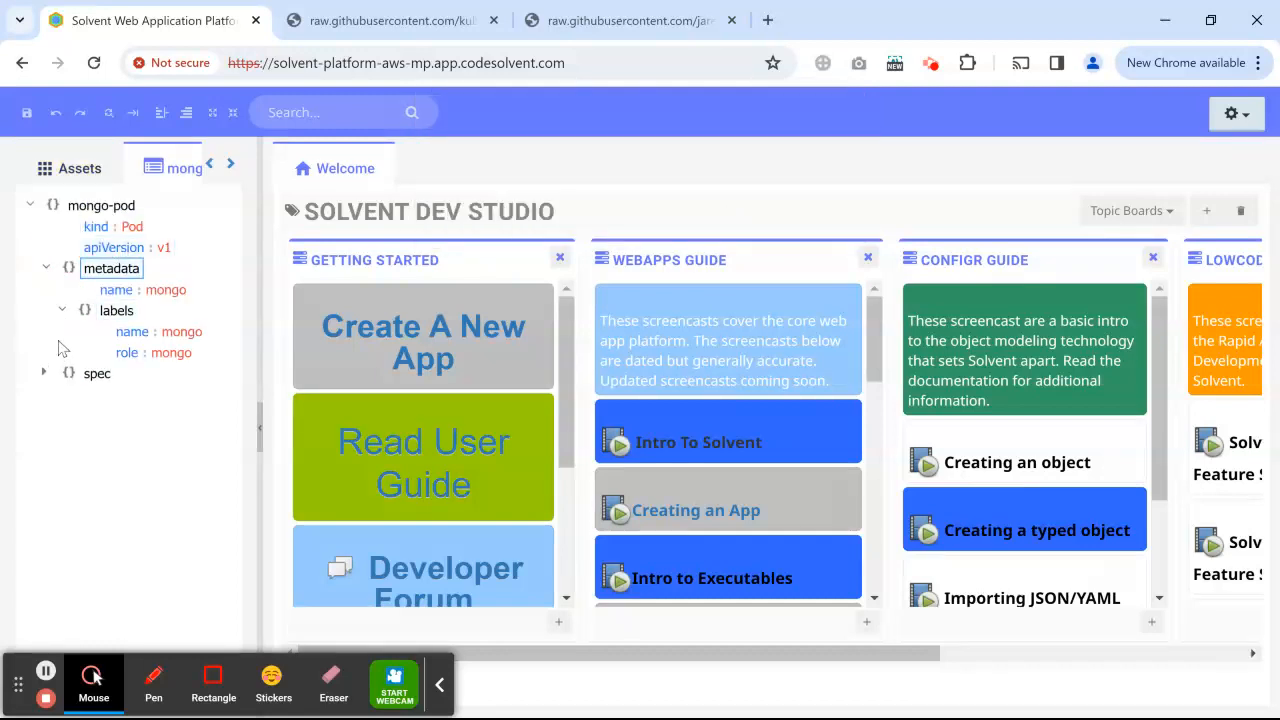
left_click(44, 373)
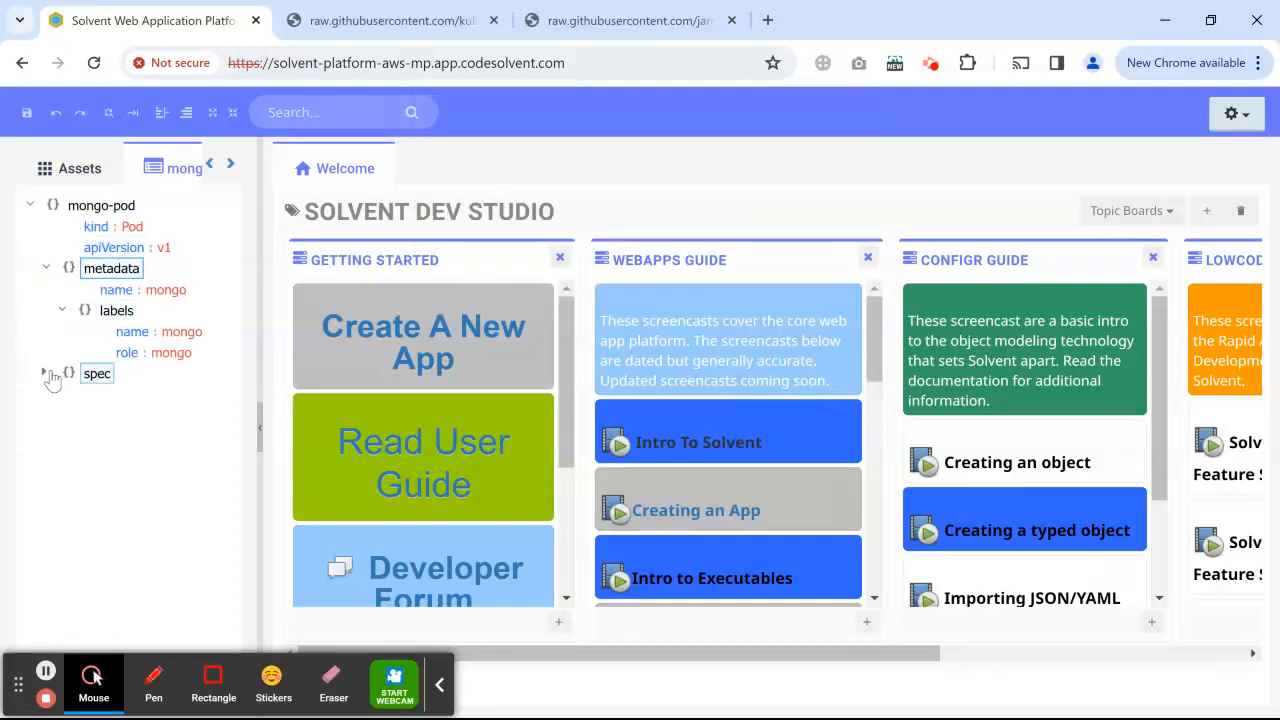
left_click(343, 28)
left_click(140, 24)
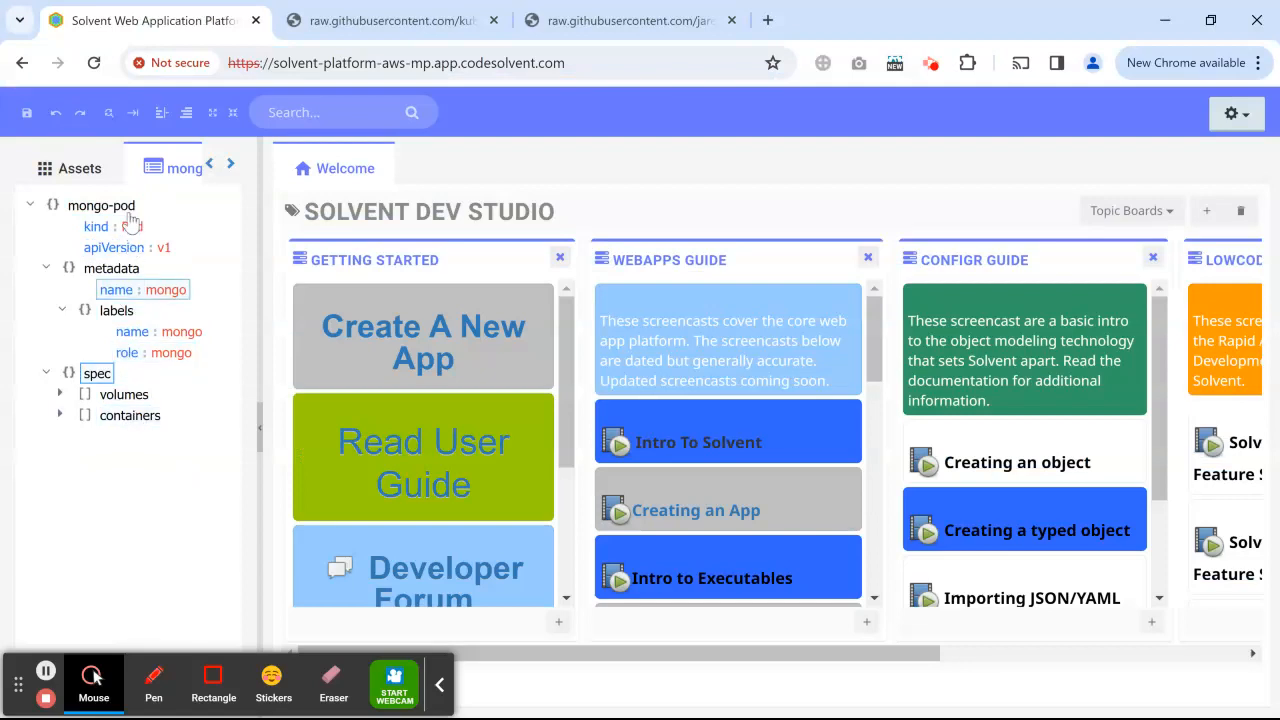
Step: Open the mongo-pod root object's definition and turn off its "Server side only" security option
double_click(101, 205)
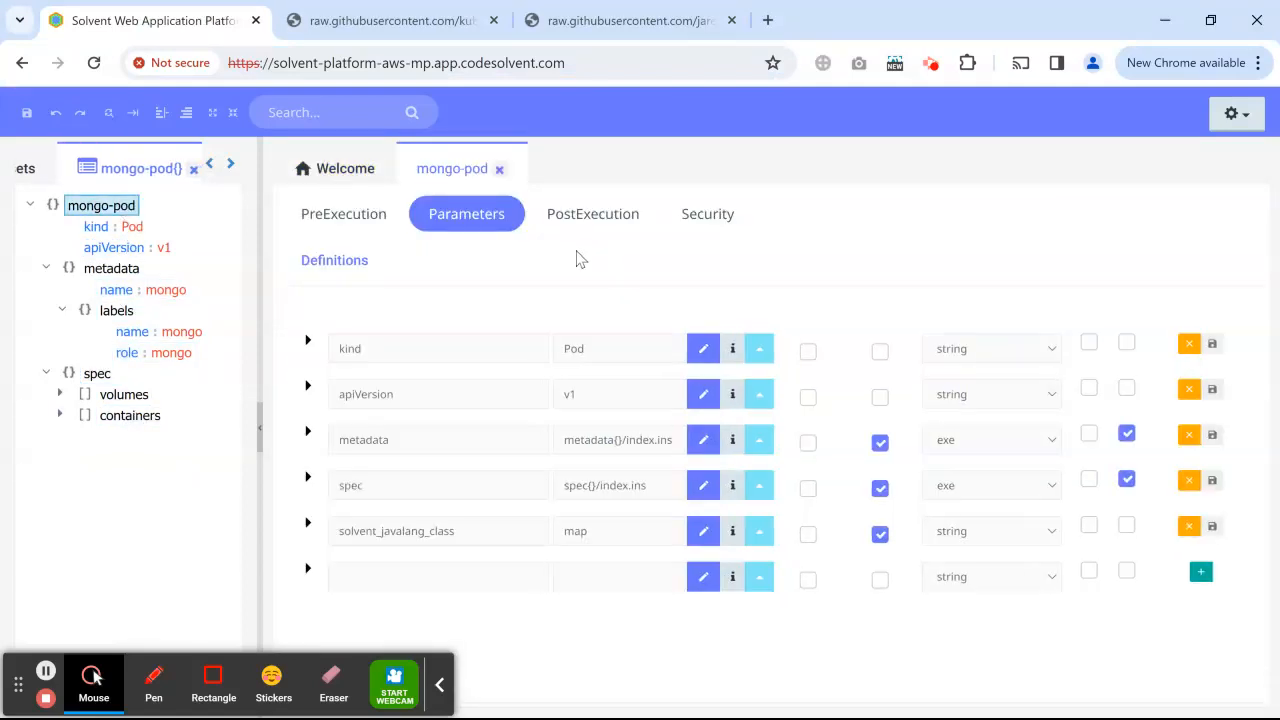
left_click(709, 216)
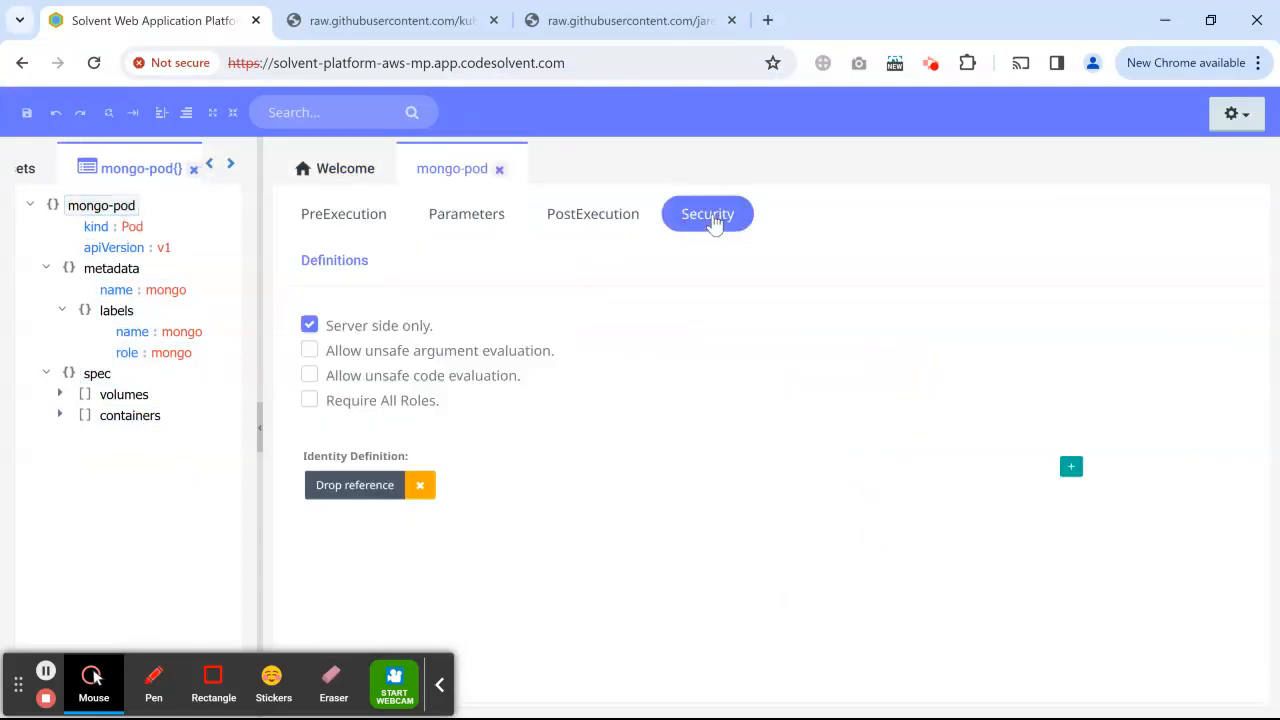
left_click(307, 325)
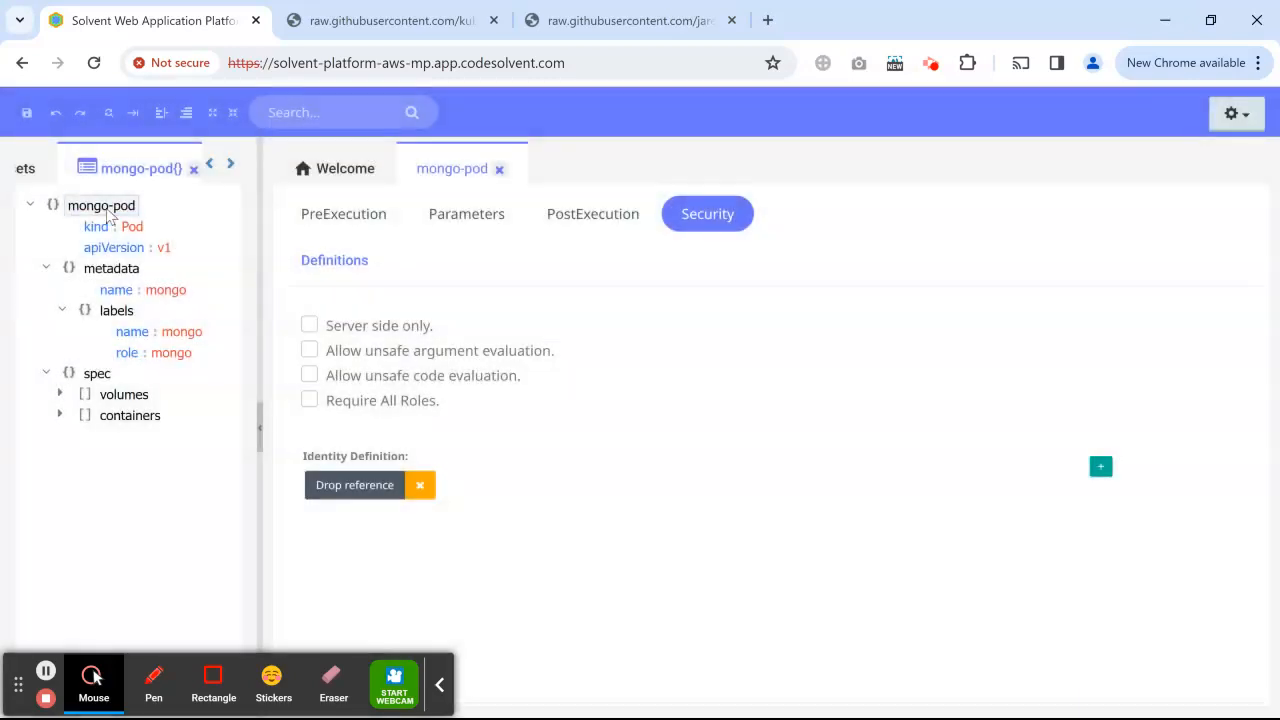
Step: Open the mongo-pod object in the browser, examine its JSON output from apiVersion through the containers section, and close the output page
right_click(106, 210)
mouse_move(316, 193)
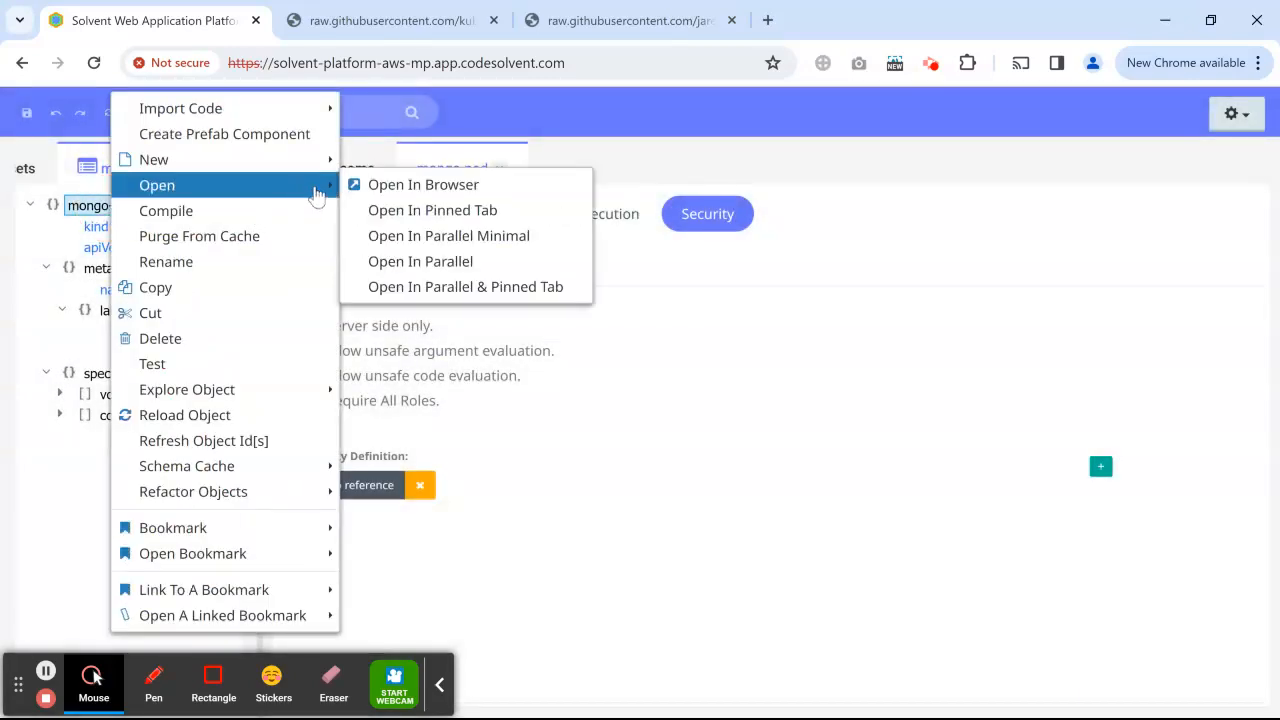
left_click(405, 184)
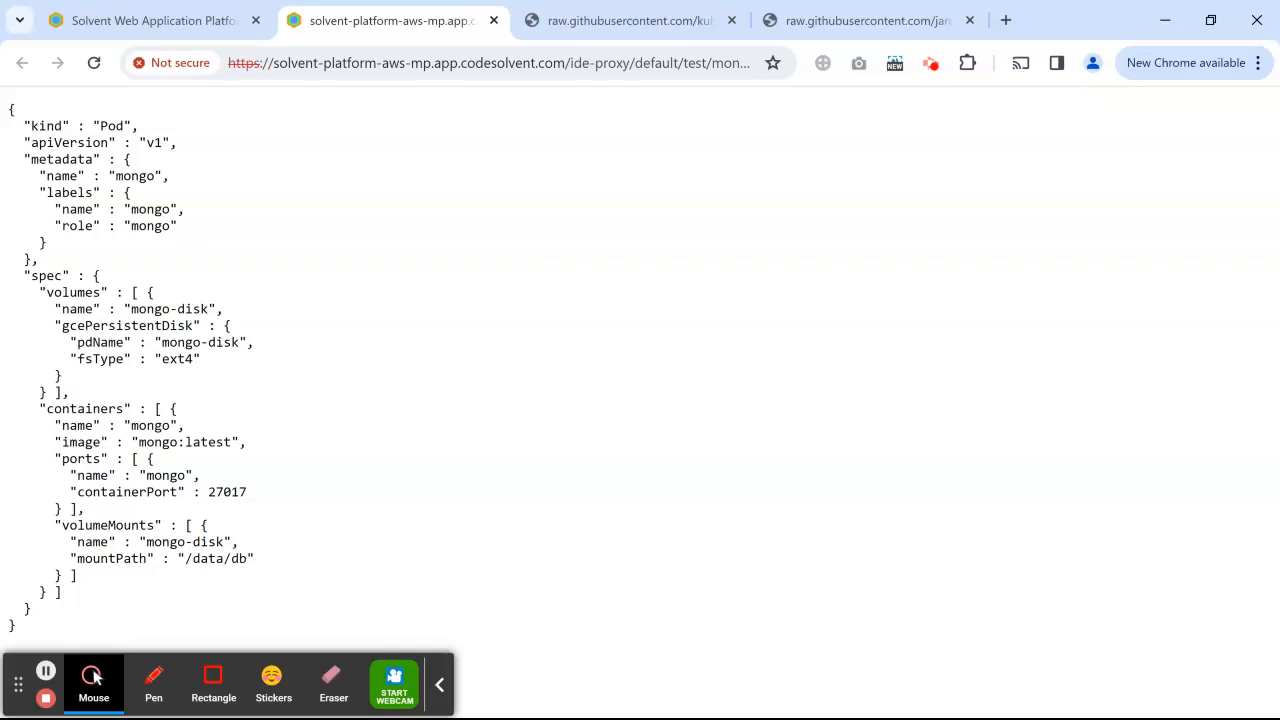
left_click_drag(146, 142, 206, 537)
left_click(302, 481)
left_click(493, 20)
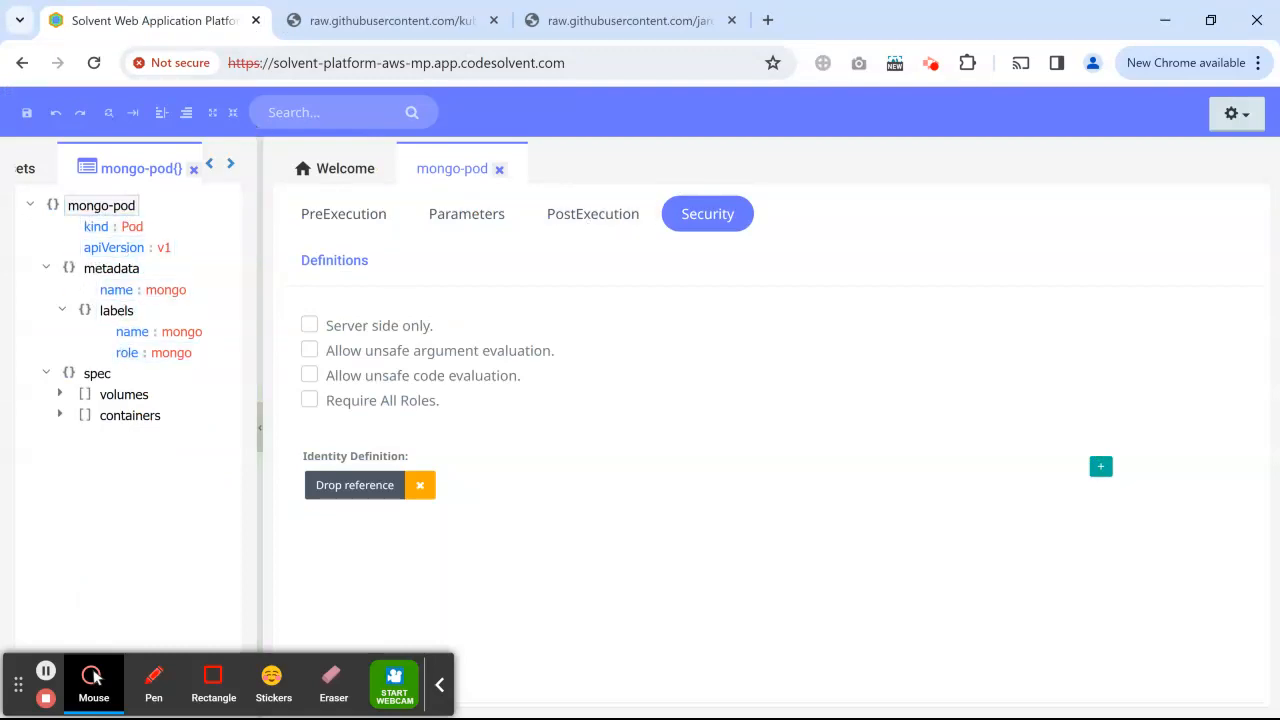
Step: Add an enabled post-execution entry to mongo-pod with argument propagation "pass context" and result "Save Primary As Variable" named config
left_click(570, 226)
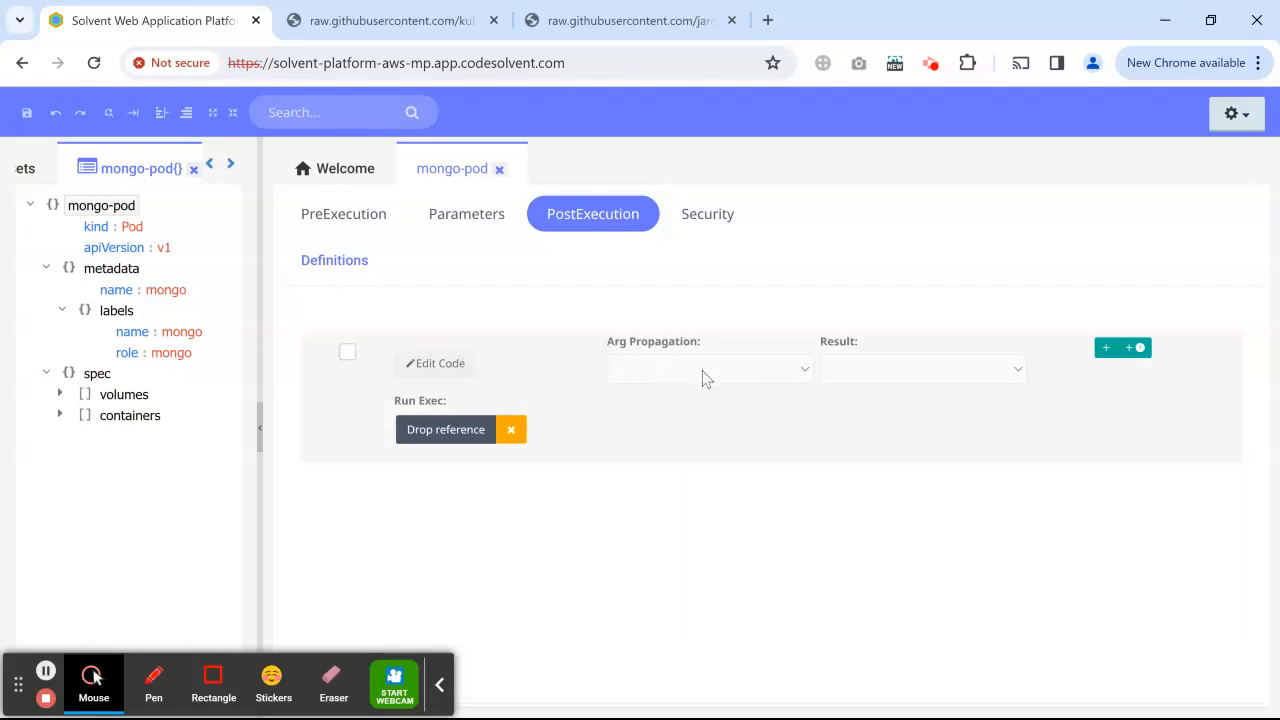
left_click(703, 377)
left_click(706, 406)
left_click(903, 376)
left_click(840, 385)
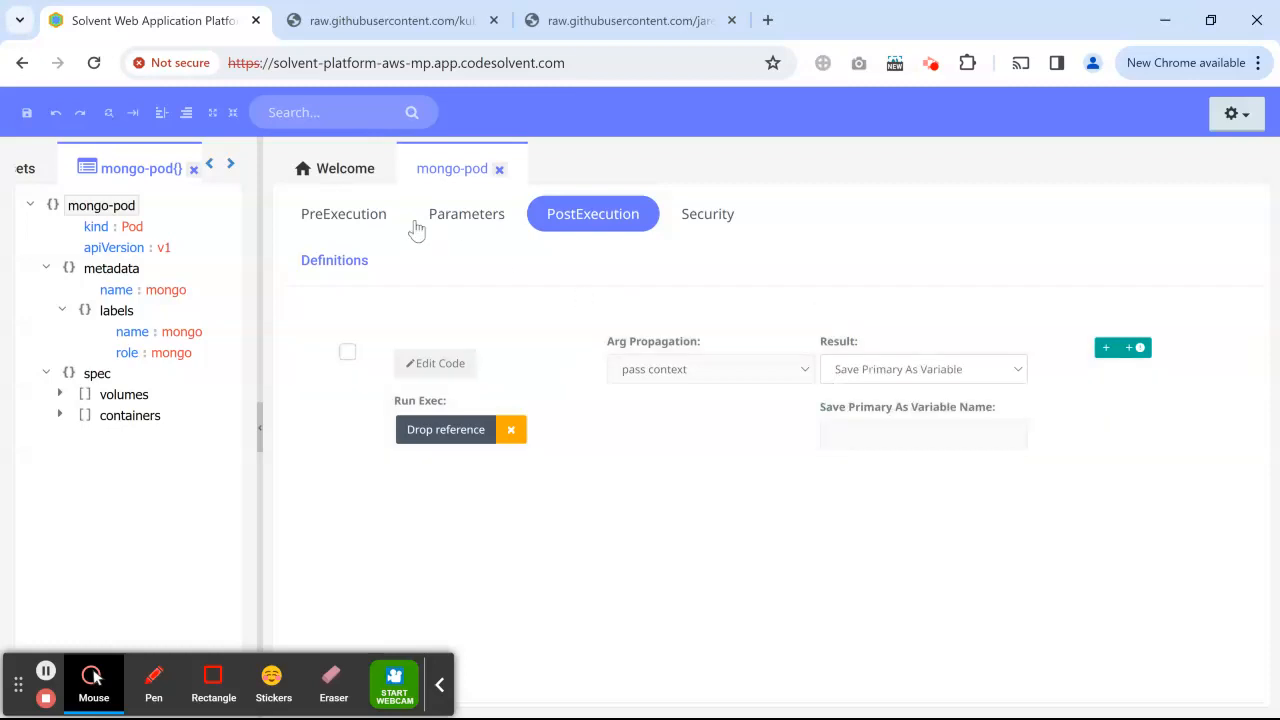
left_click(899, 434)
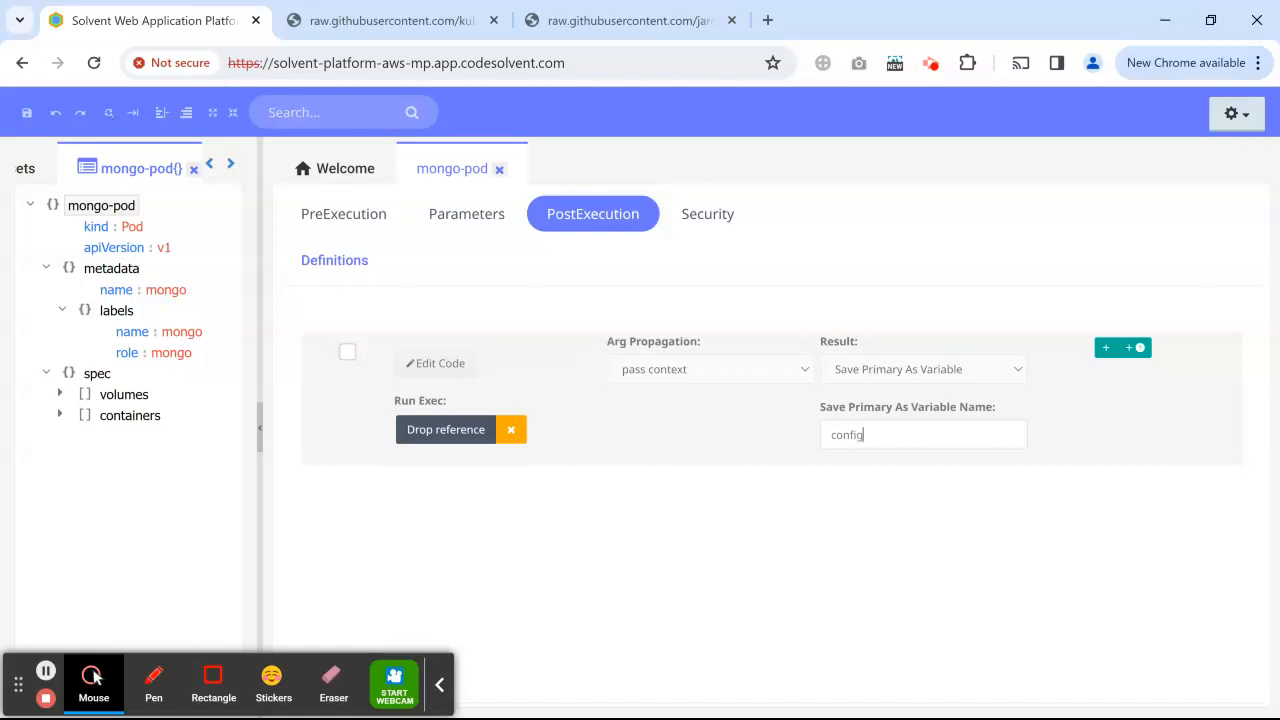
left_click(347, 352)
left_click(1106, 350)
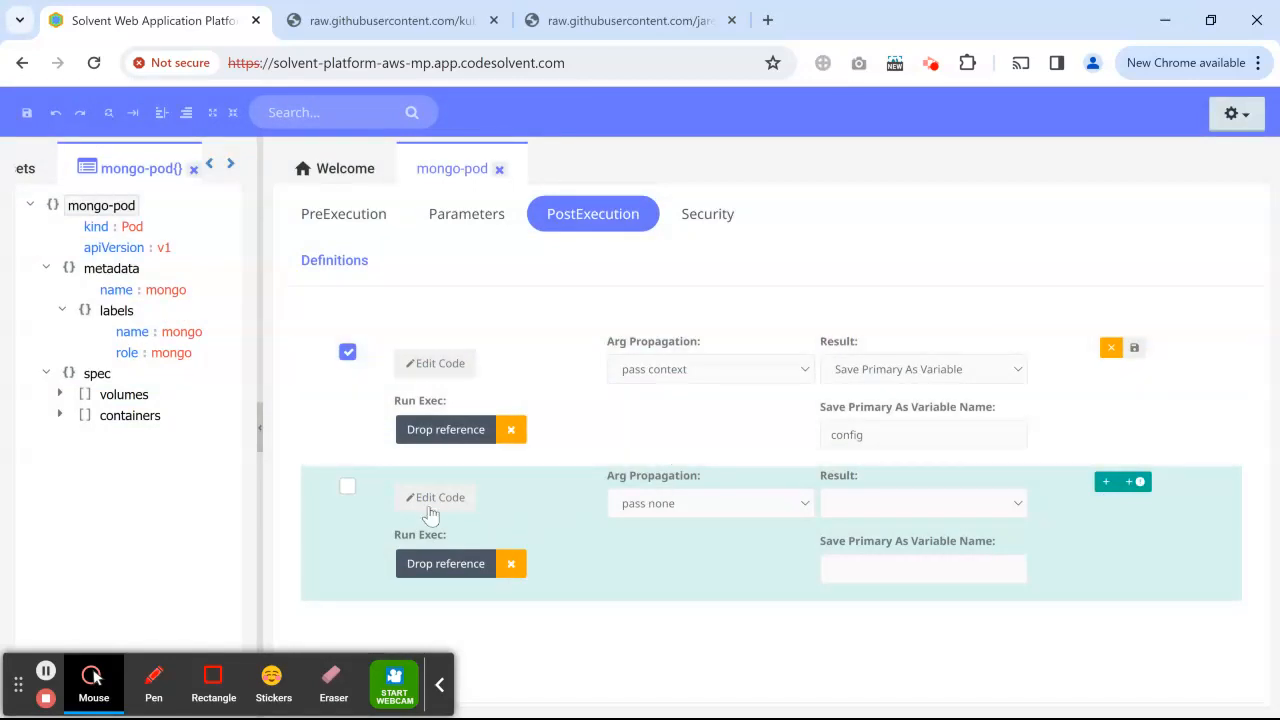
Step: Add a second enabled post-execution entry with argument propagation "pass context" and result "Return As Primary"
left_click(345, 489)
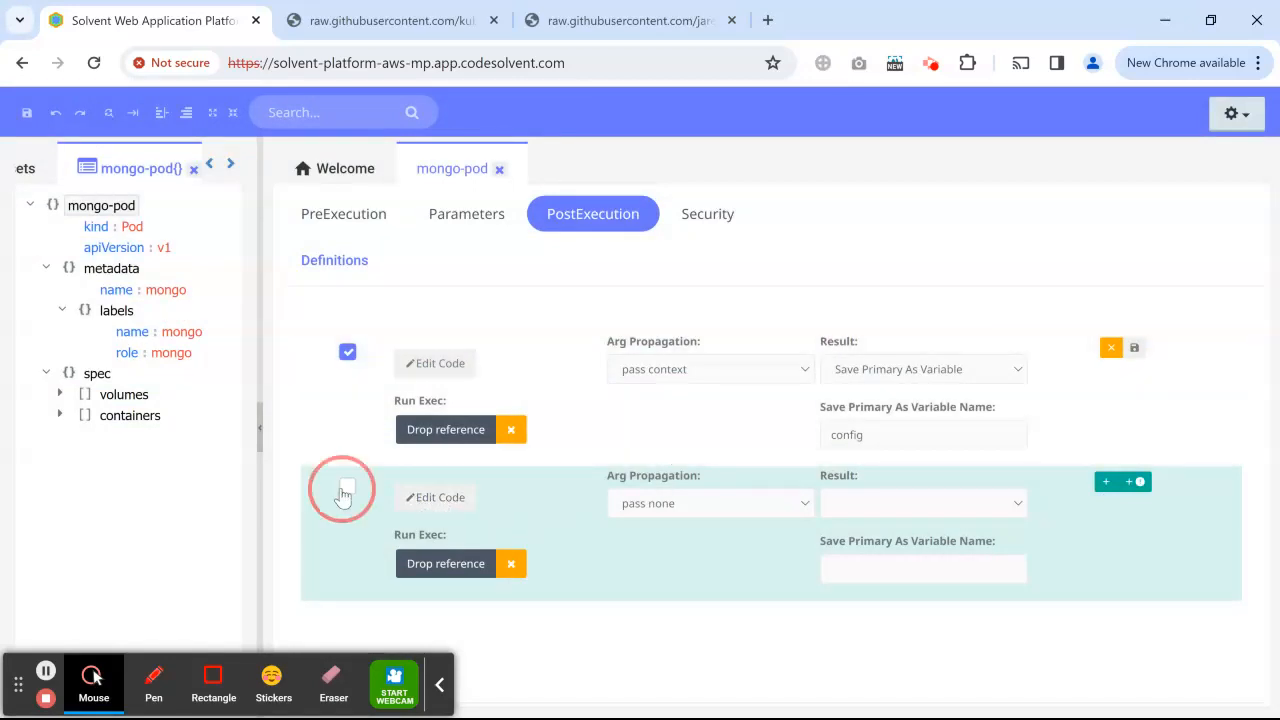
left_click(743, 506)
left_click(724, 540)
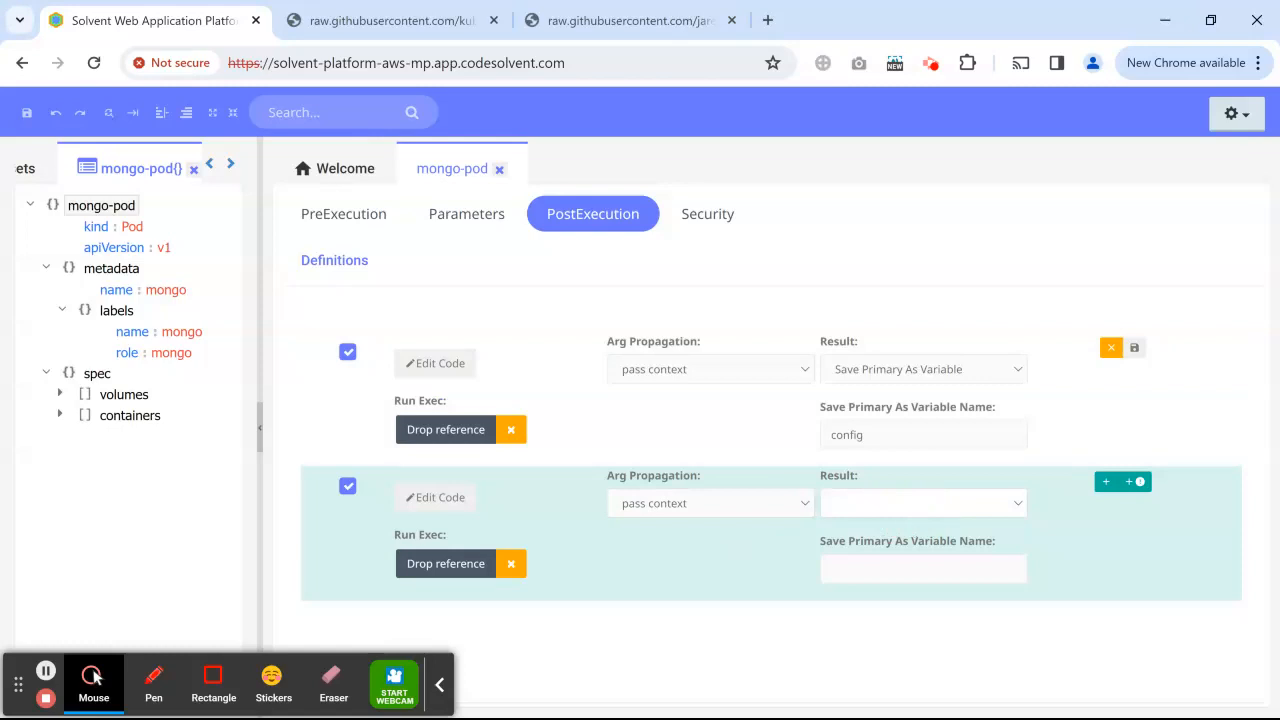
left_click(882, 545)
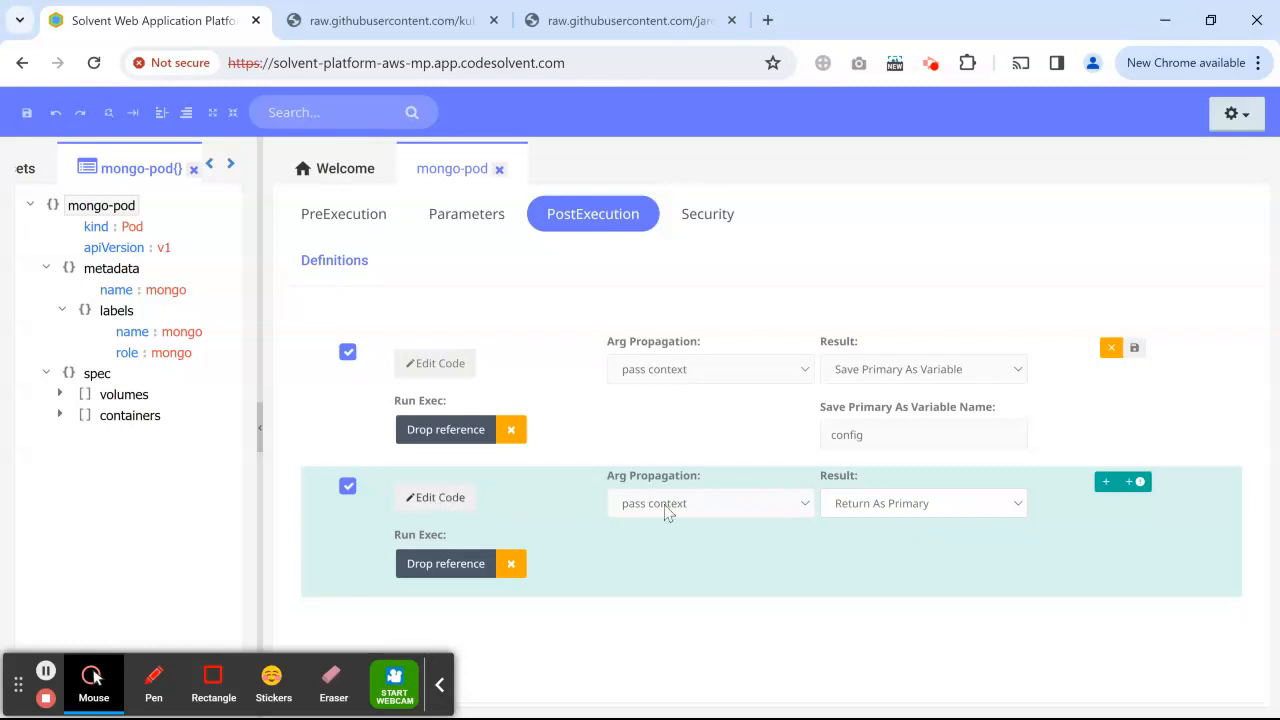
left_click(1102, 488)
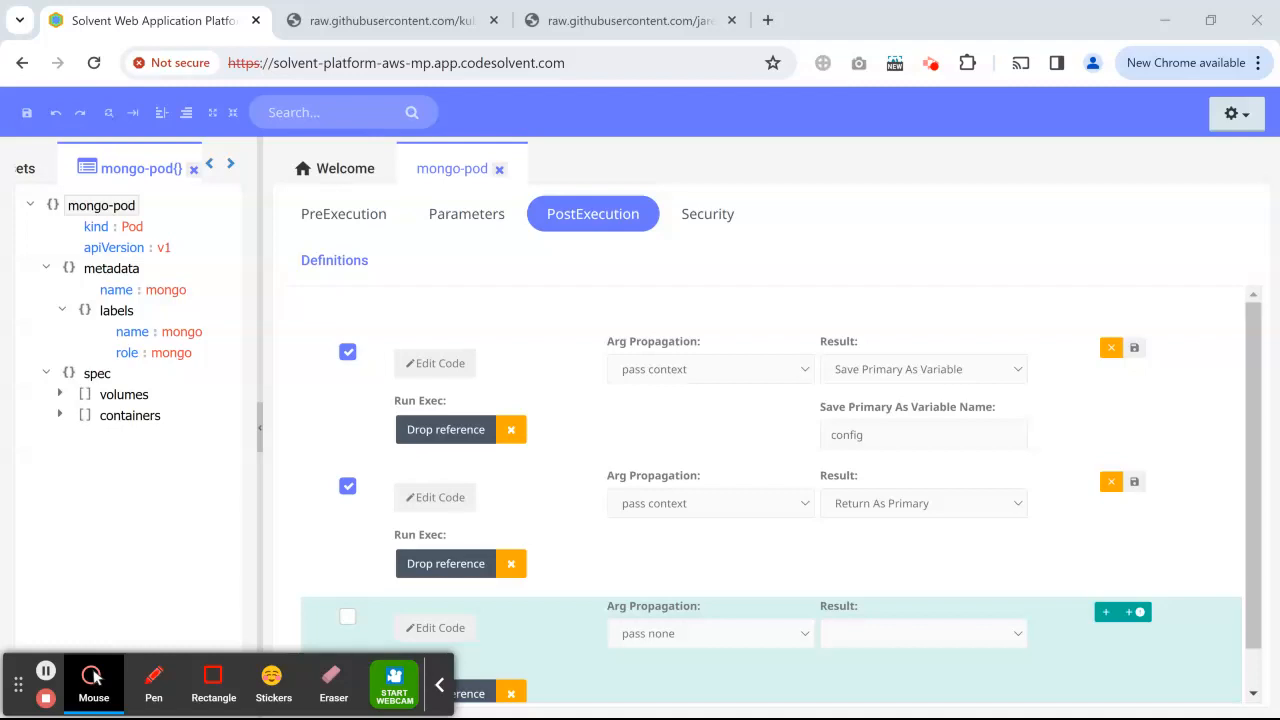
Step: Create a Groovy code block labelled "Write Yaml" for the second post-execution entry and open it for editing
scroll(660, 540, "down", 1)
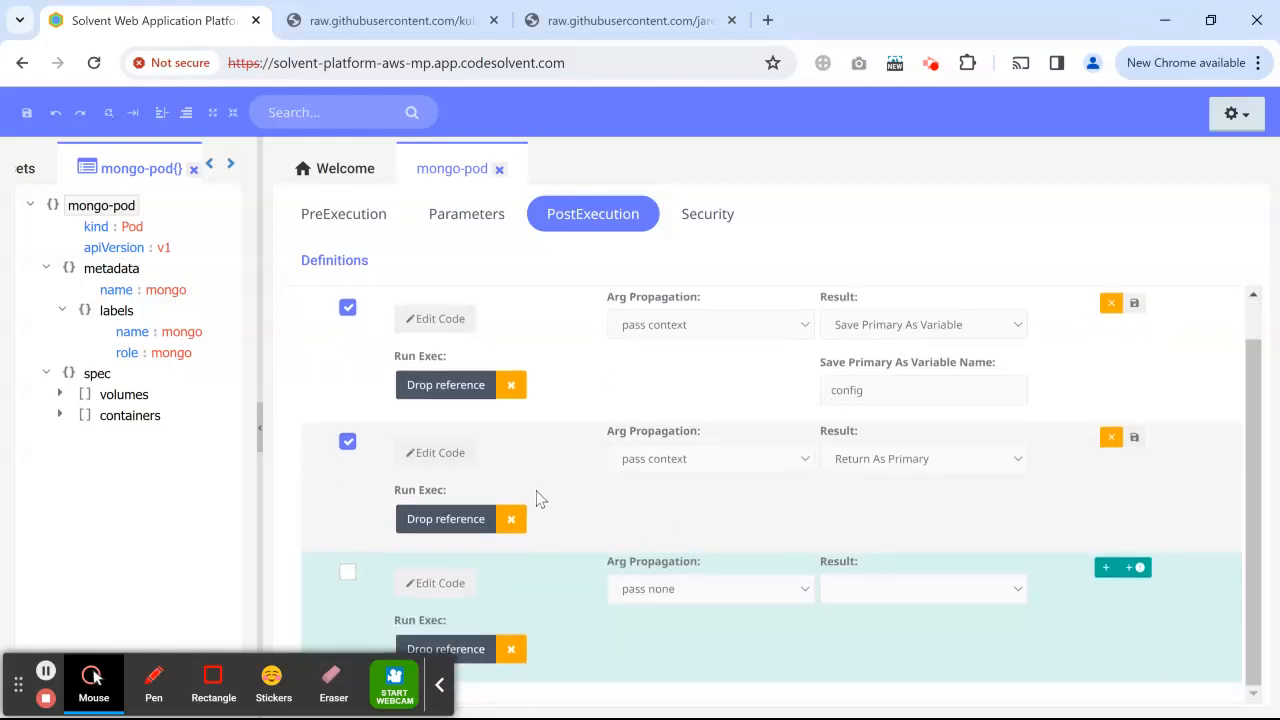
left_click(445, 462)
left_click(515, 251)
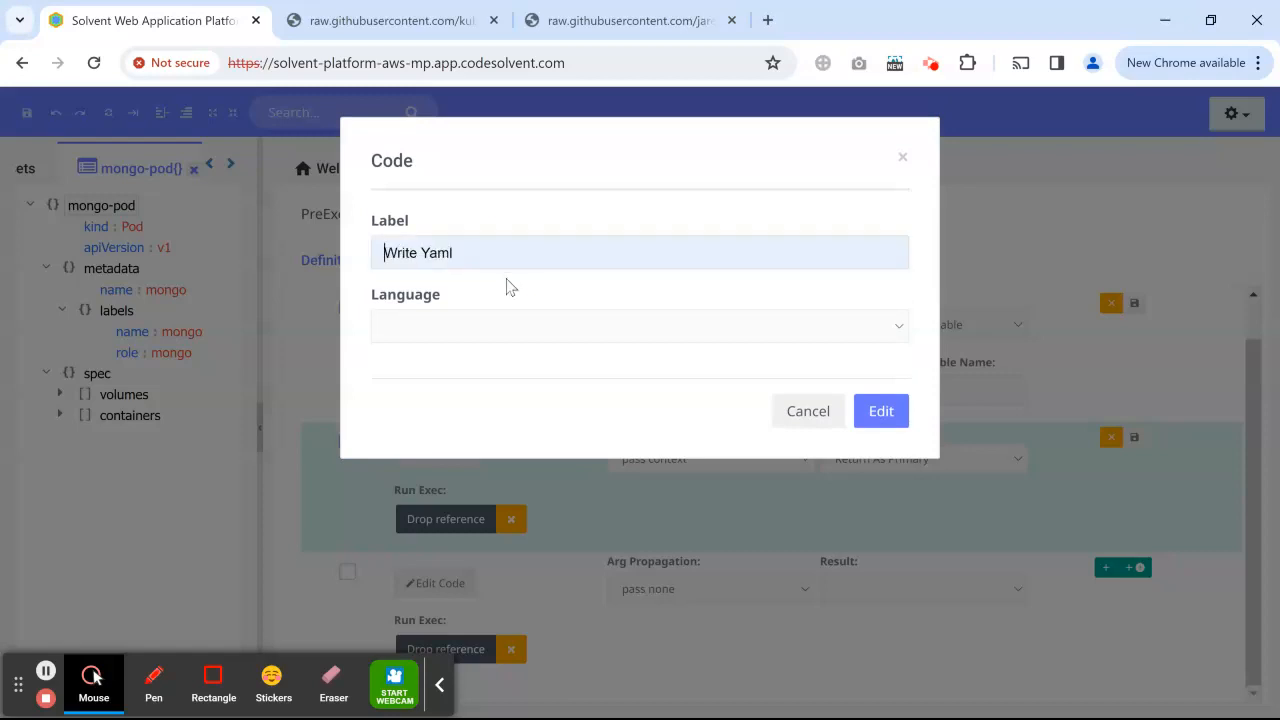
left_click(517, 367)
left_click(472, 355)
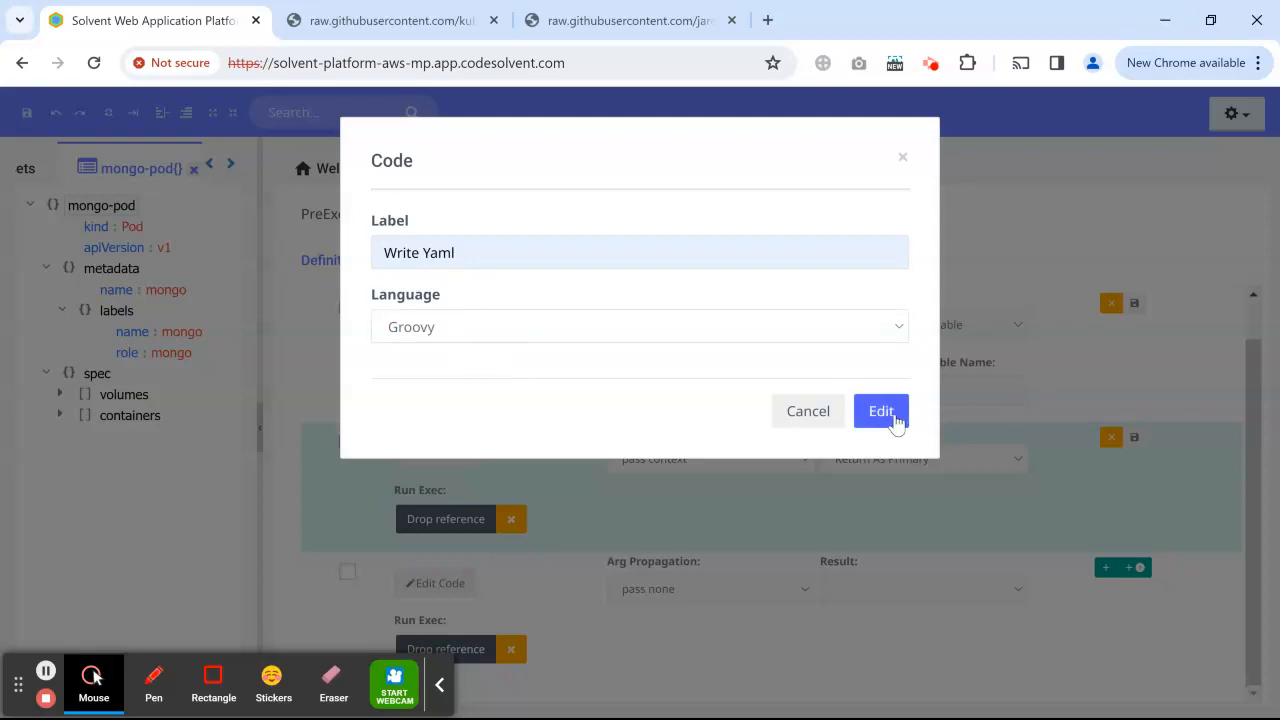
left_click(892, 418)
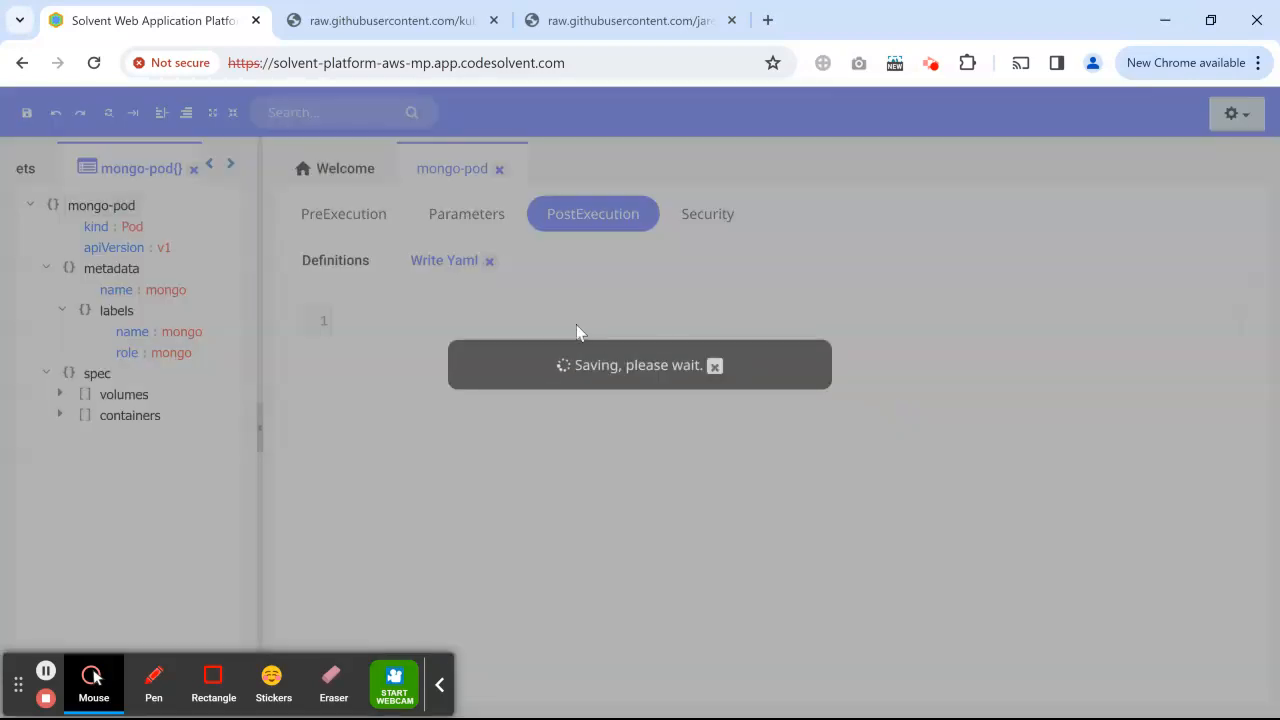
Step: Enter Jackson code that serializes config with a YAMLMapper, MINIMIZE_QUOTES set to true, and returns the trimmed yaml string; save and close the code
type("import com.fasterxml.jackson.core.JsonGenerator; import com.fasterxml.jackson.databind.ObjectMapper; import com.fasterxml.jackson.databind.node.ObjectNode; import com.fasterxml.jackson.dataformat.yaml.YAMLFactory; import com.fasterxml.jackson.dataformat.yaml.YAMLGenerator; import com.fasterxml.jackson.dataformat.yaml.YAMLMapper;  YAMLFactory mapperFactory = new YAMLFactory(); mapperFactory.configure(YAMLGenerator.Feature.MINIMIZE_QUOTES, true); YAMLMapper mapper = new YAMLMapper(mapperFactory);  String yaml = mapper.writeValueAsString(config).trim();  return yaml;")
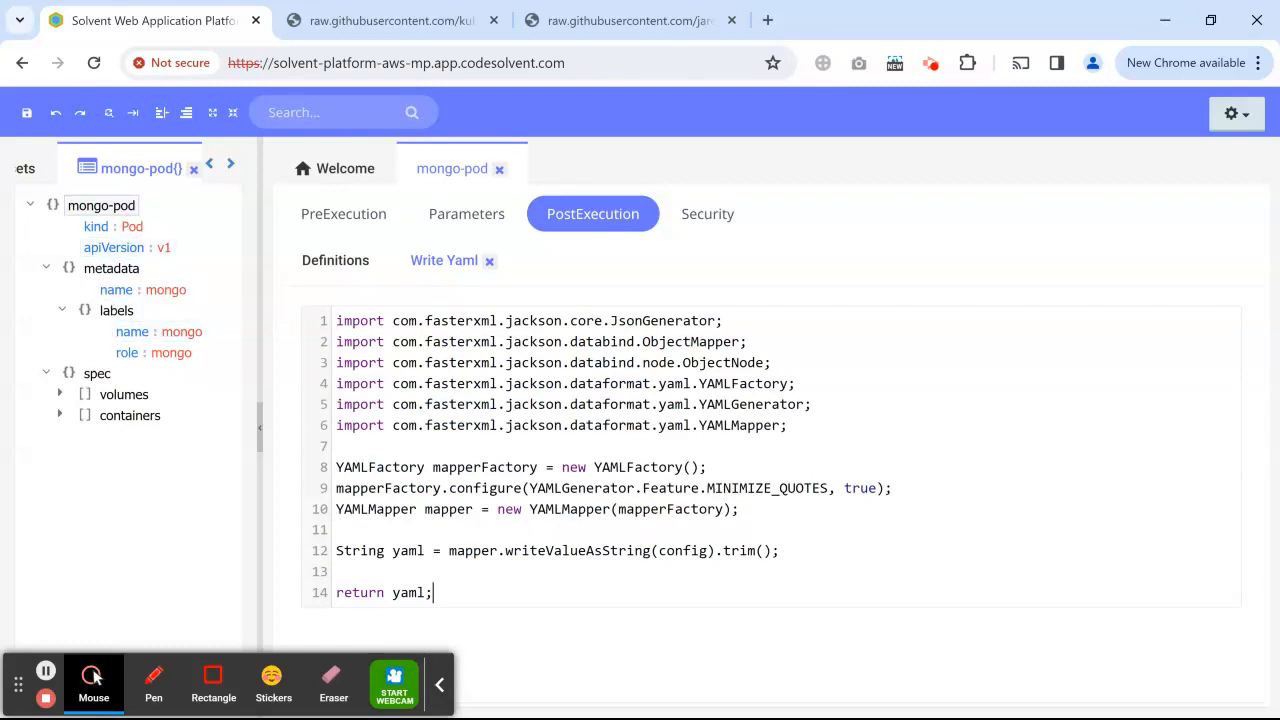
left_click(27, 112)
left_click(489, 260)
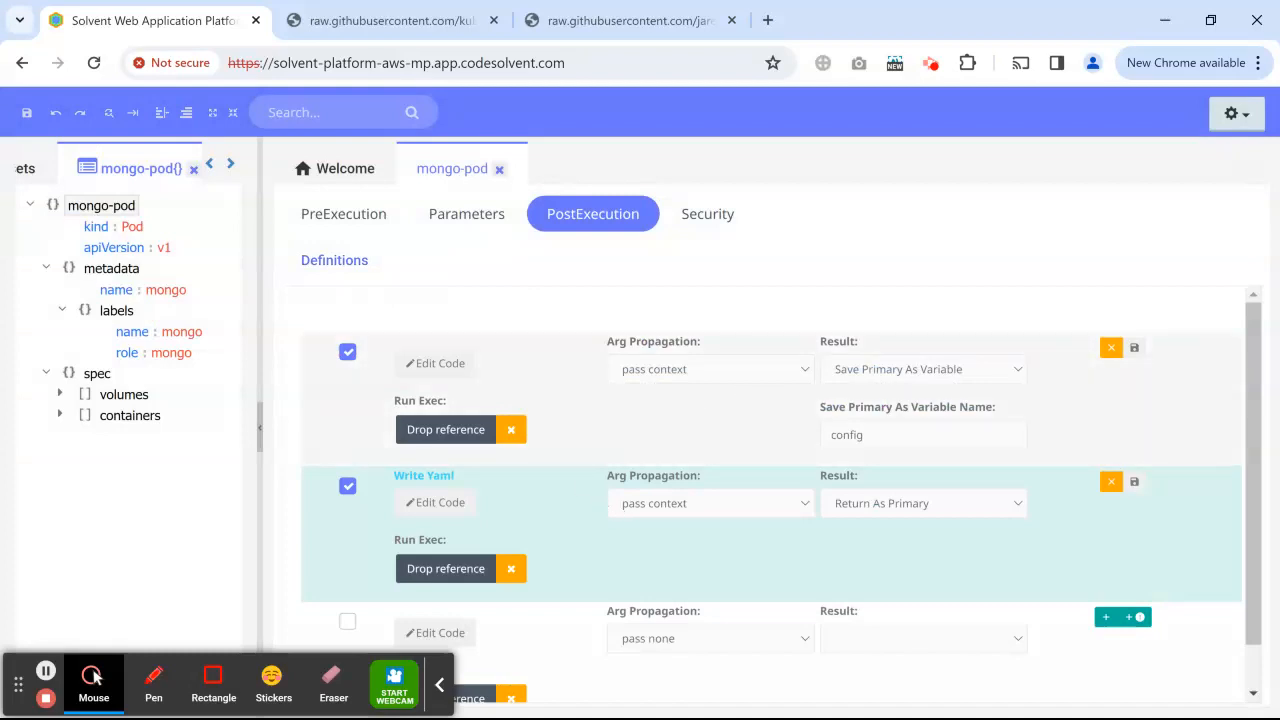
Step: Review the config variable name of the first post-execution entry and how the Write Yaml code uses it
double_click(846, 434)
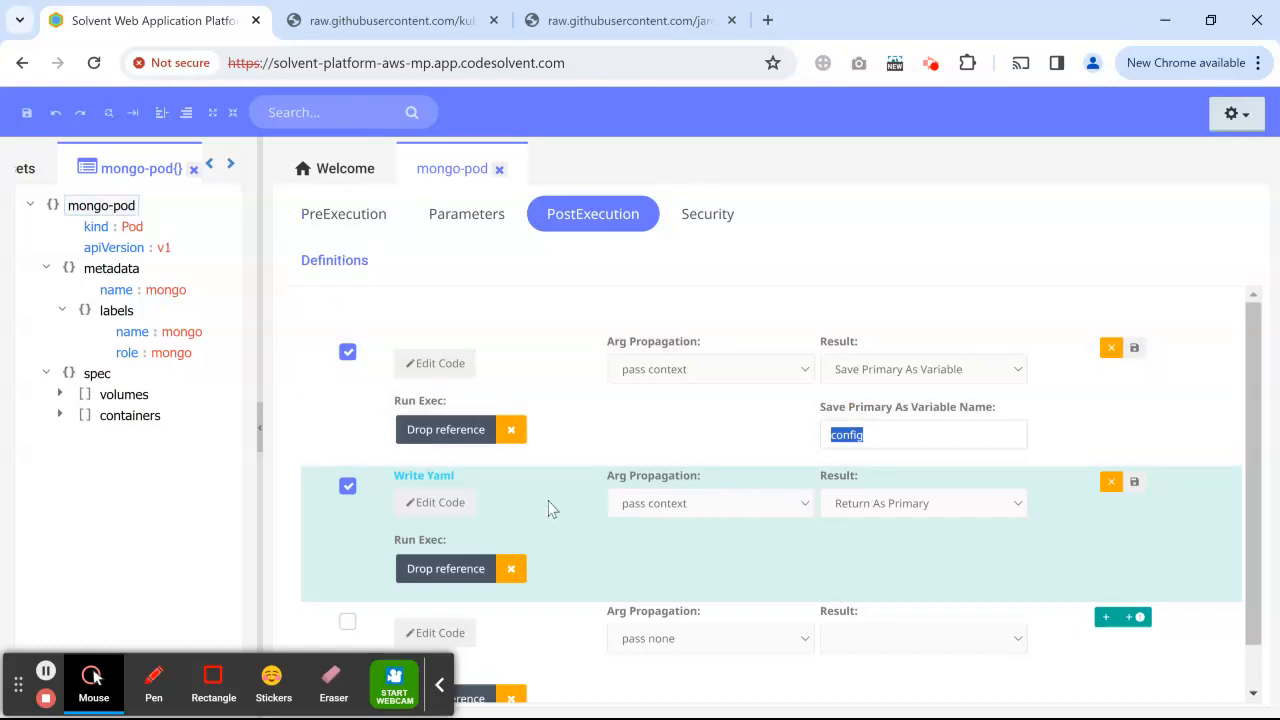
left_click(444, 505)
left_click(879, 418)
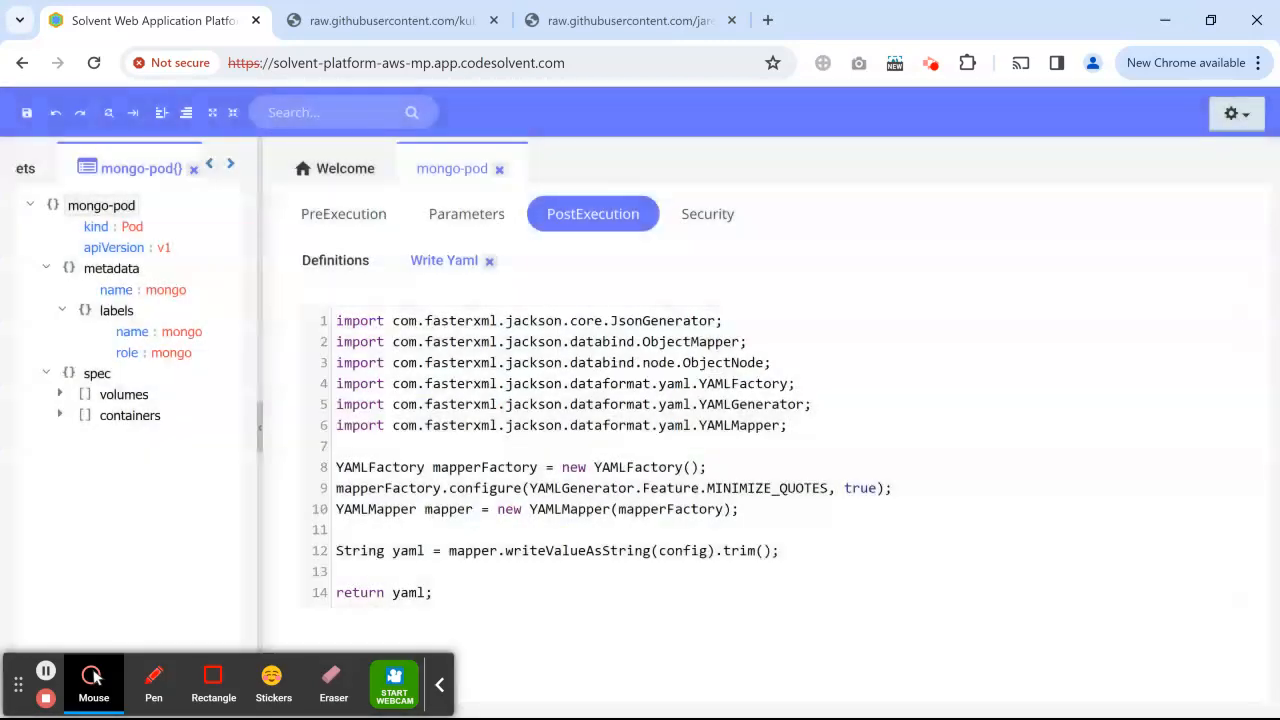
left_click(489, 263)
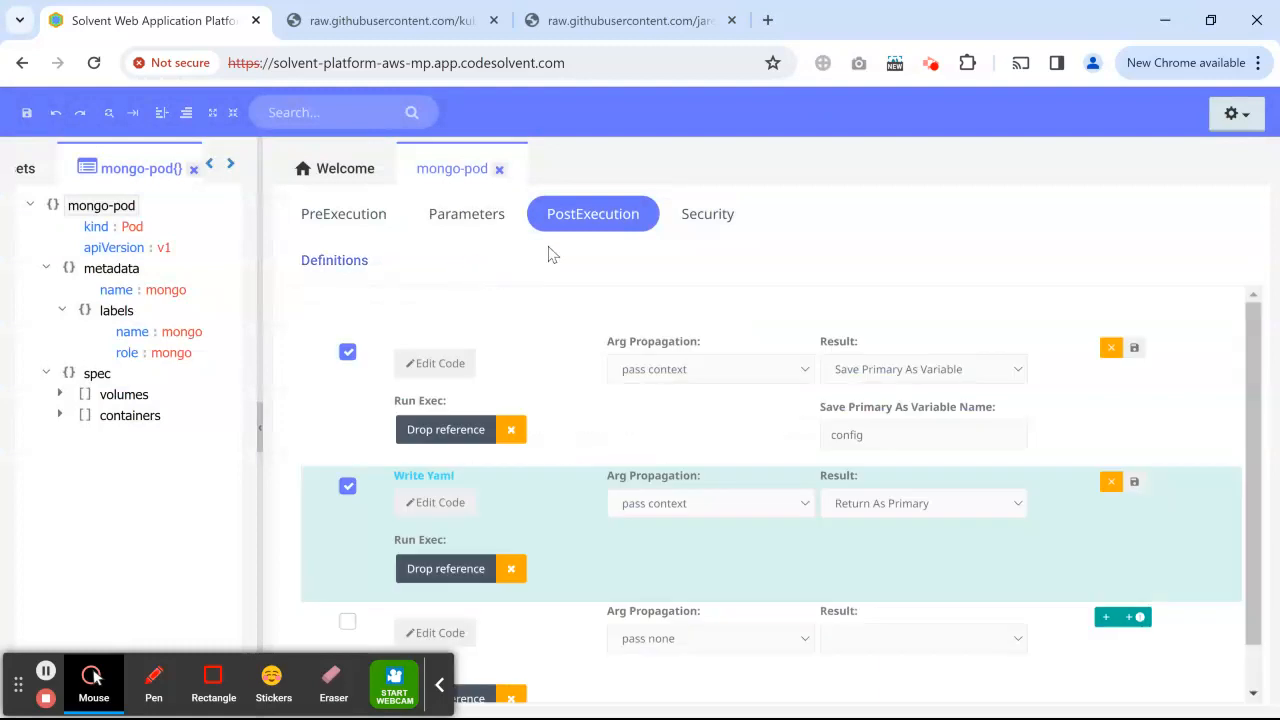
Step: Open the mongo-pod object in the browser again, examine its complete YAML output, and return to Solvent Dev Studio
right_click(113, 210)
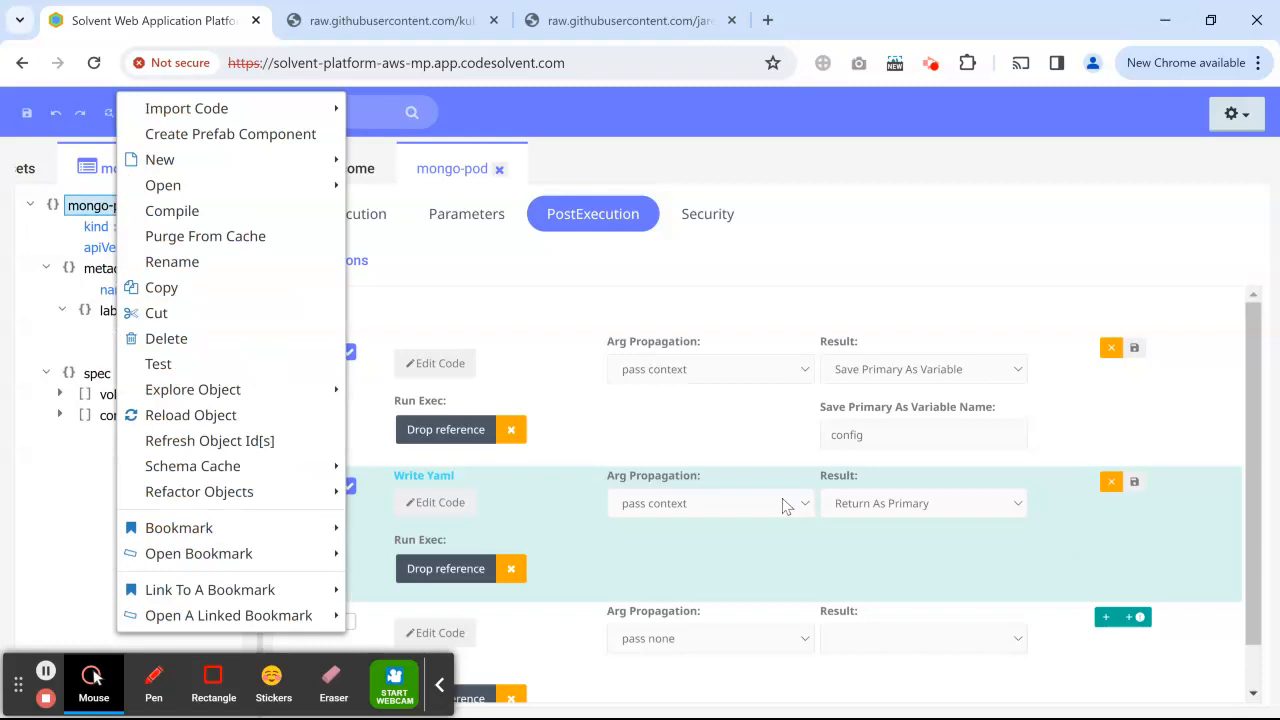
left_click(915, 525)
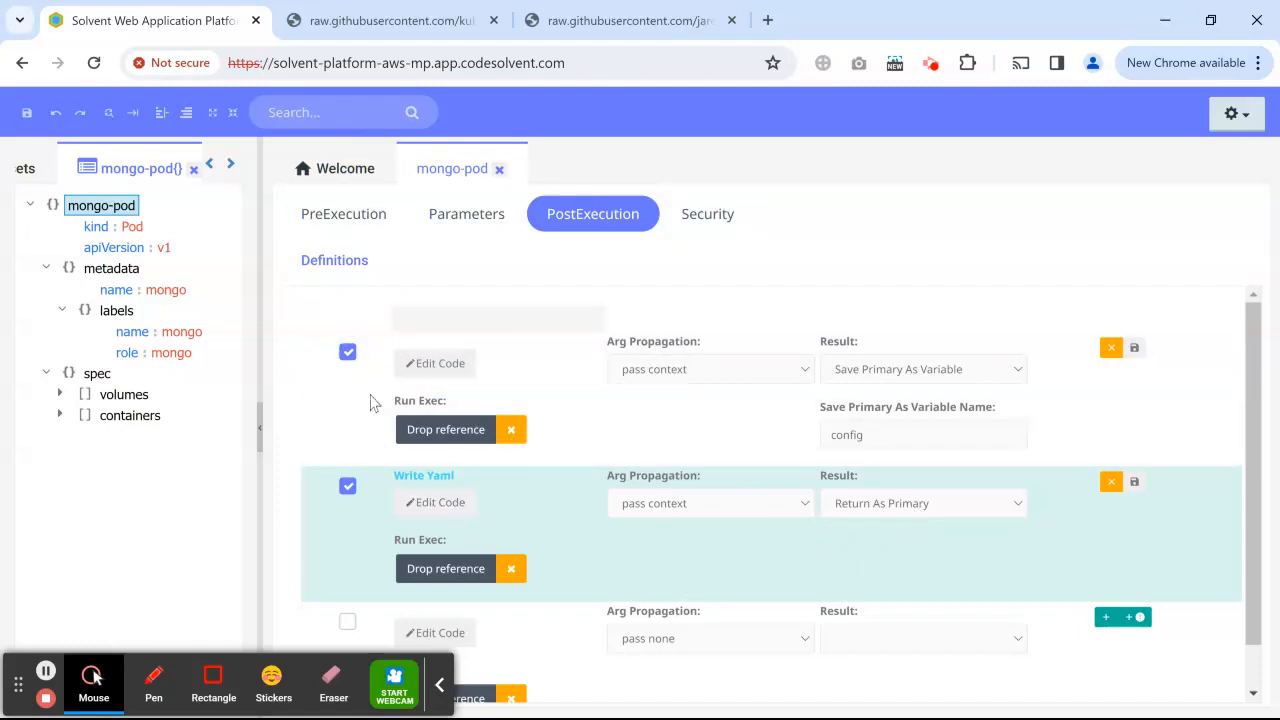
right_click(80, 208)
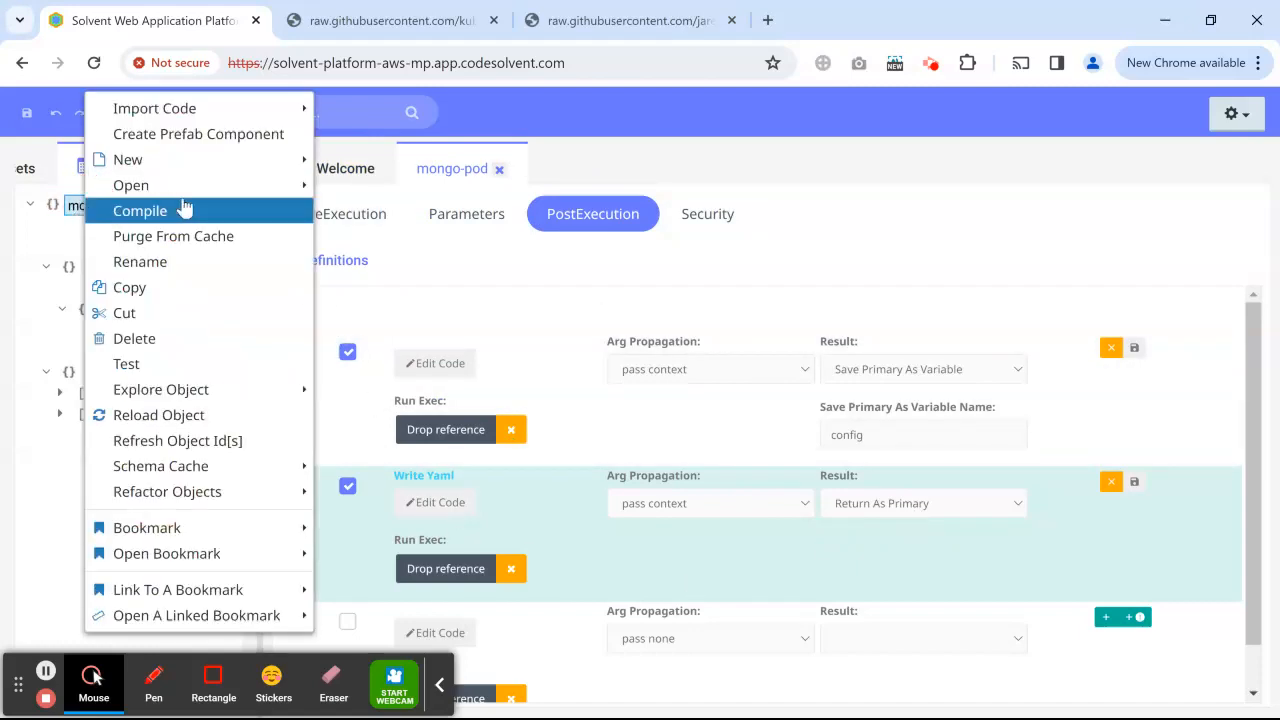
mouse_move(285, 185)
left_click(366, 190)
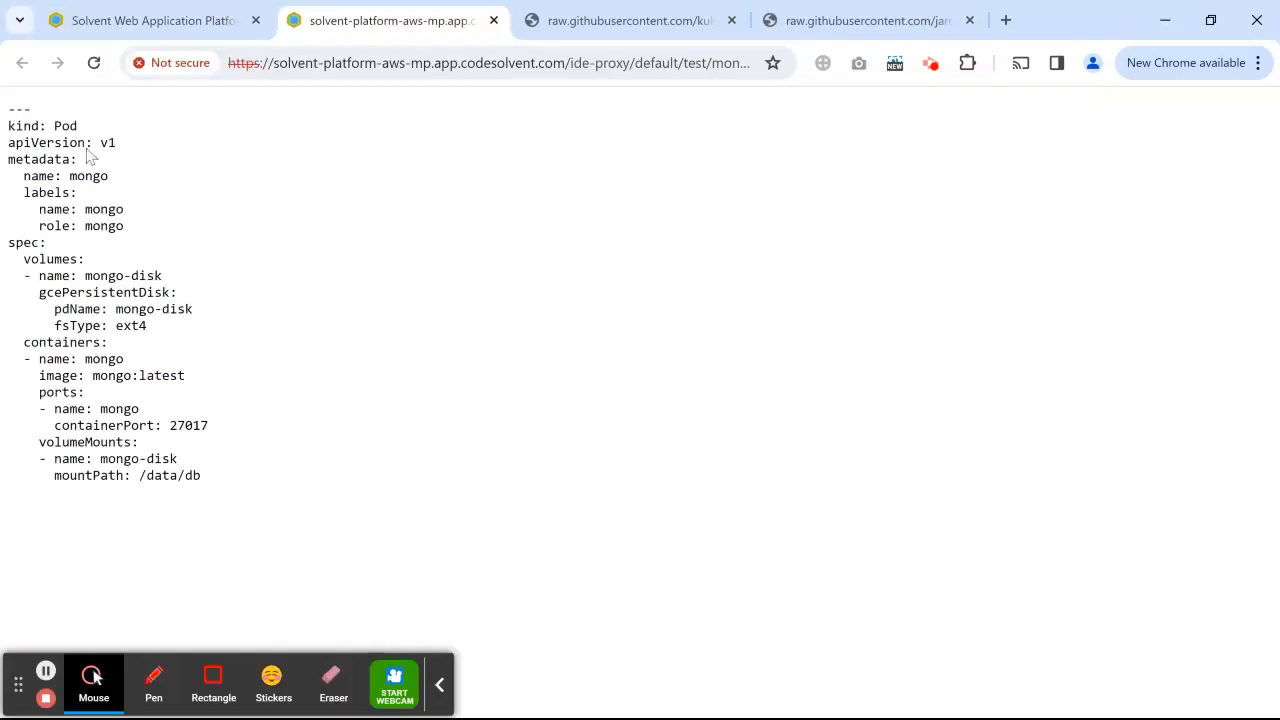
left_click_drag(10, 105, 276, 508)
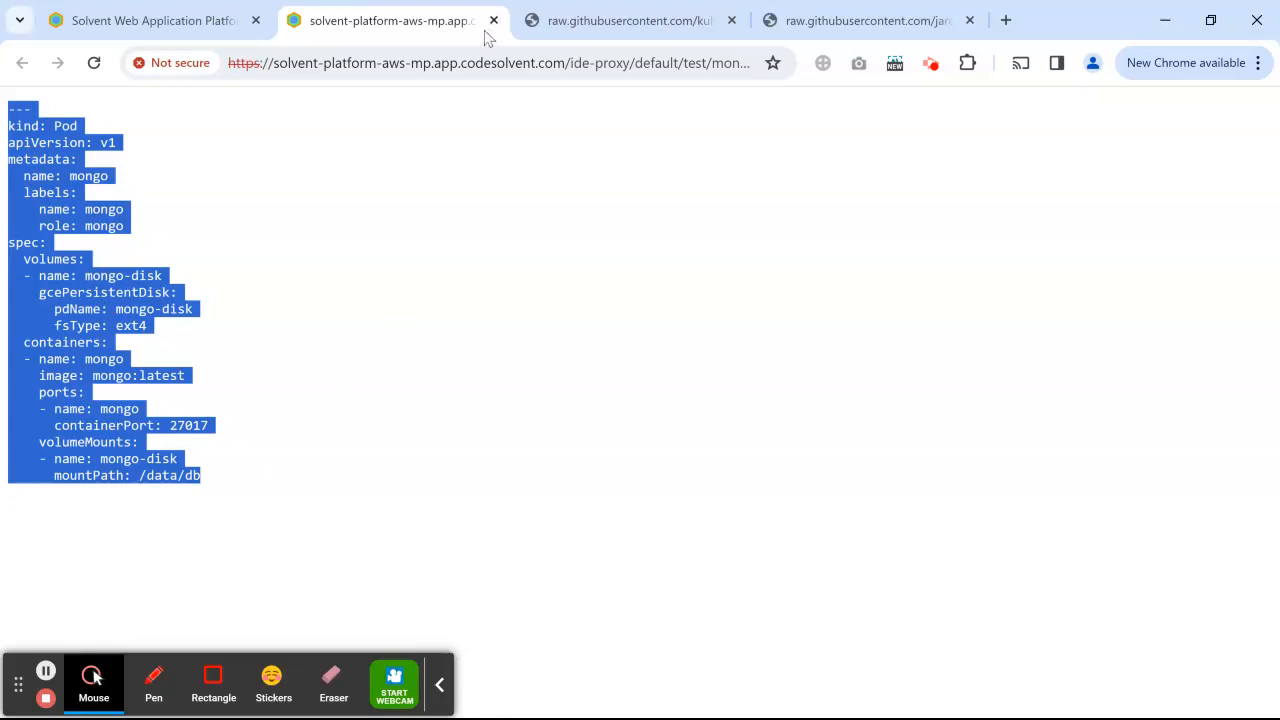
left_click(200, 30)
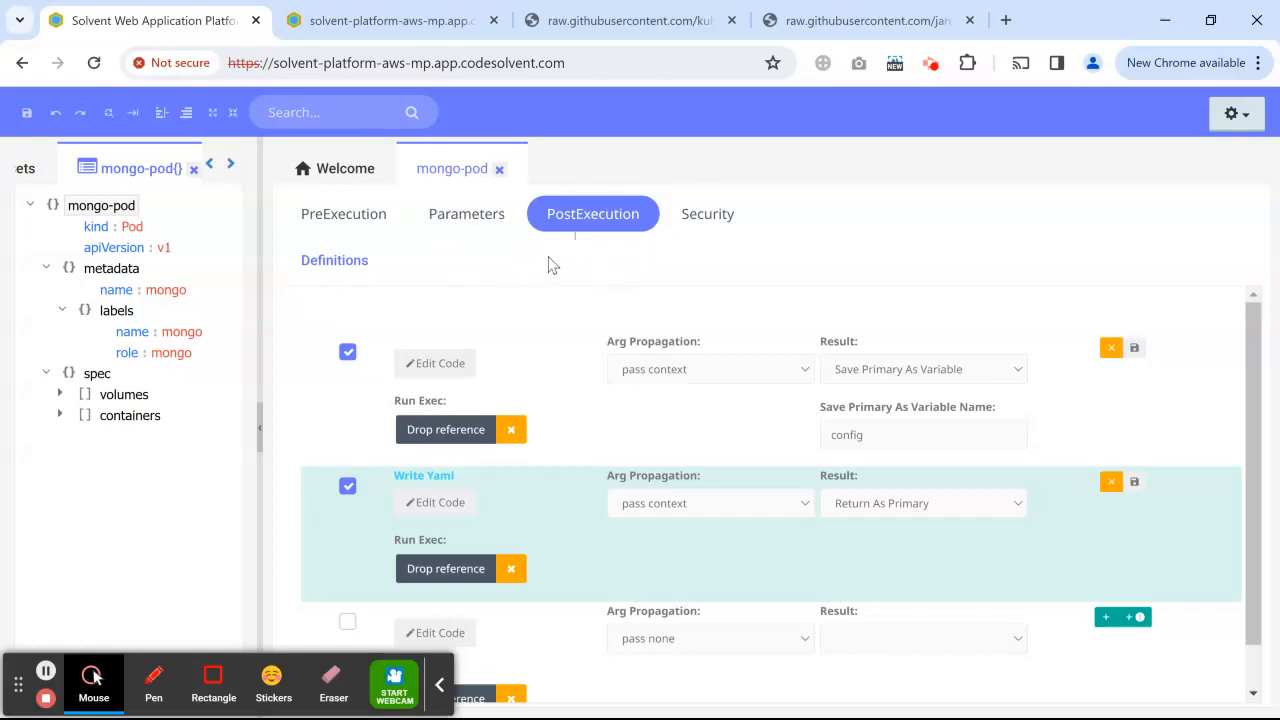
Step: Look through the Getting Started links on the Welcome page
left_click(342, 169)
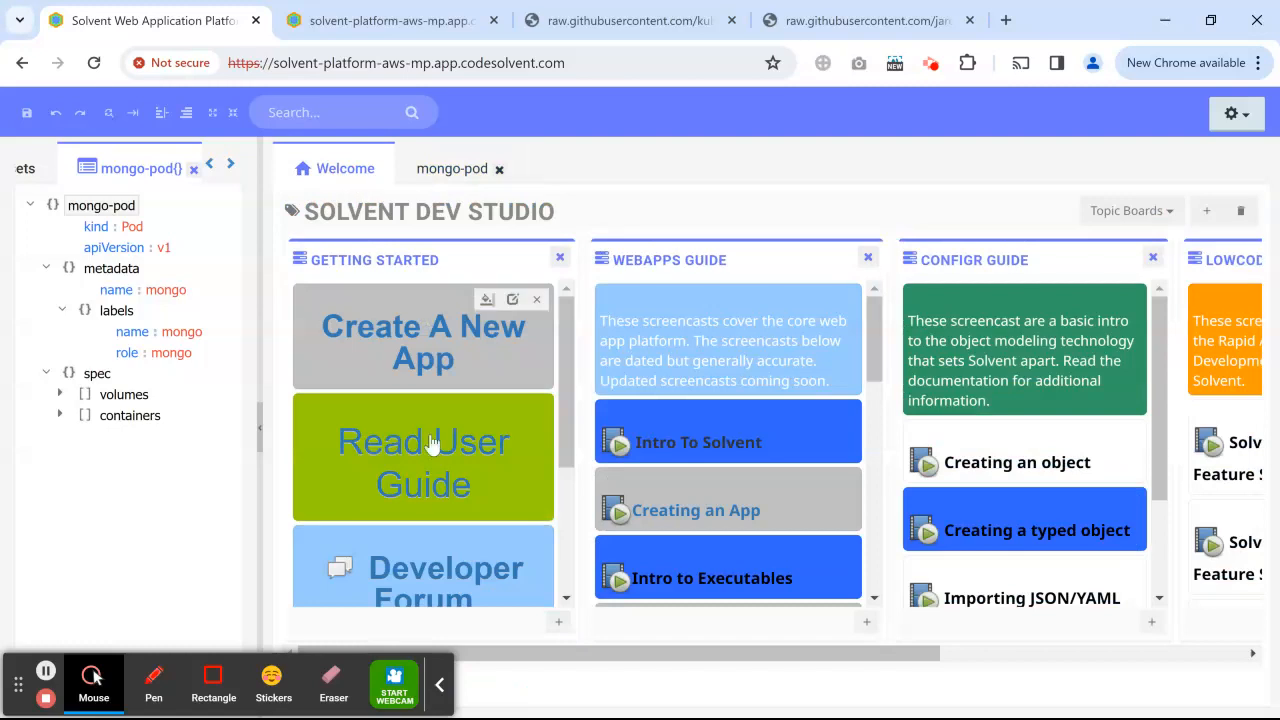
scroll(430, 443, "down", 3)
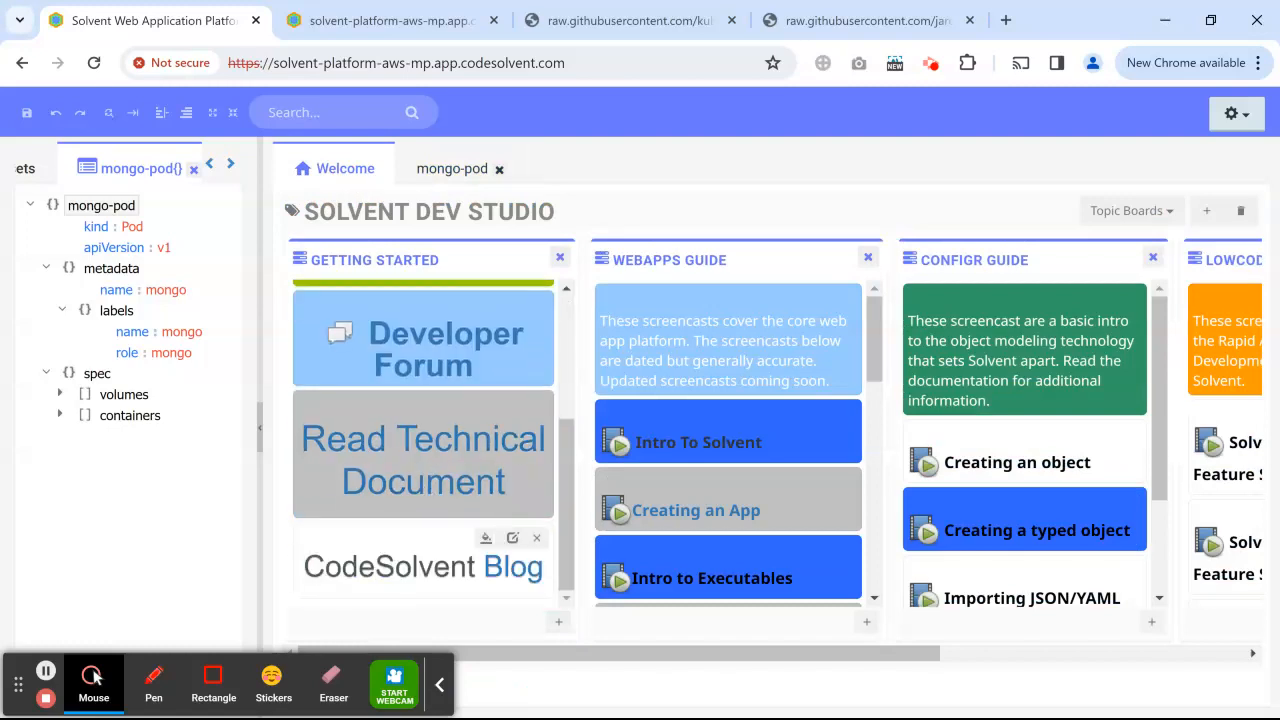
scroll(444, 528, "up", 3)
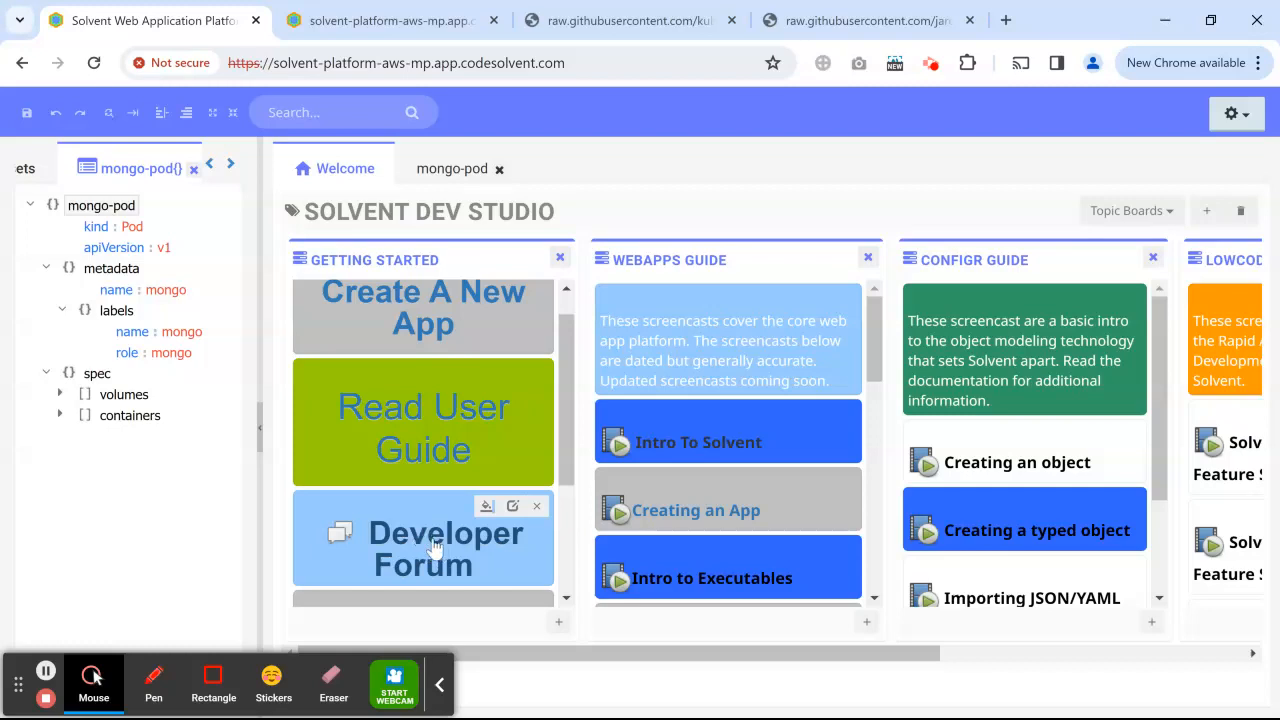
scroll(452, 432, "up", 1)
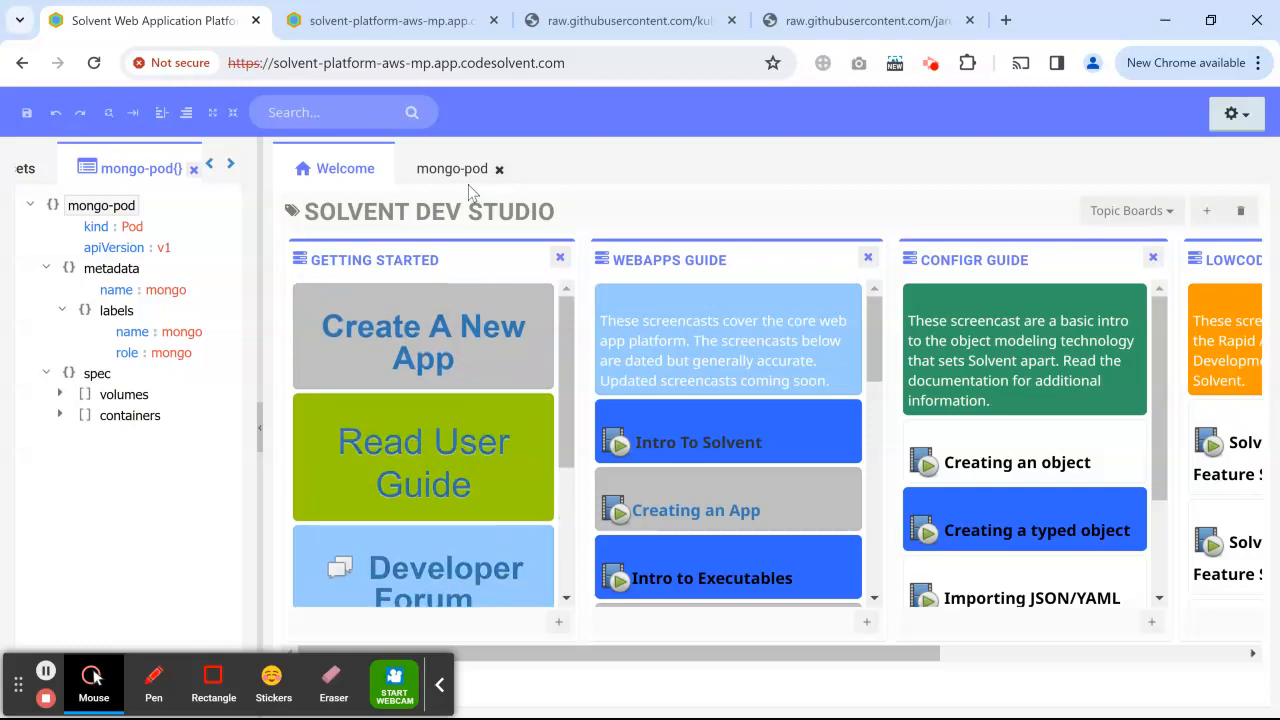